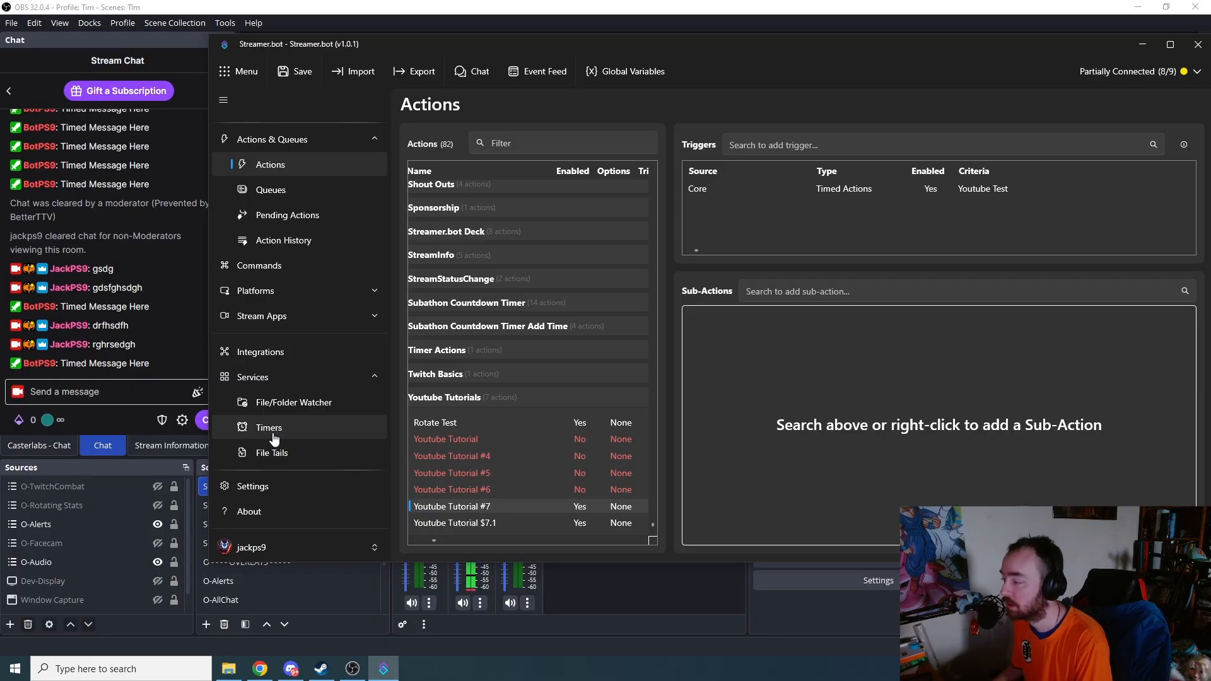
View the list of configured timers, including Youtube Test, and return to the actions
{"action": "left_click", "coordinate": [271, 428]}
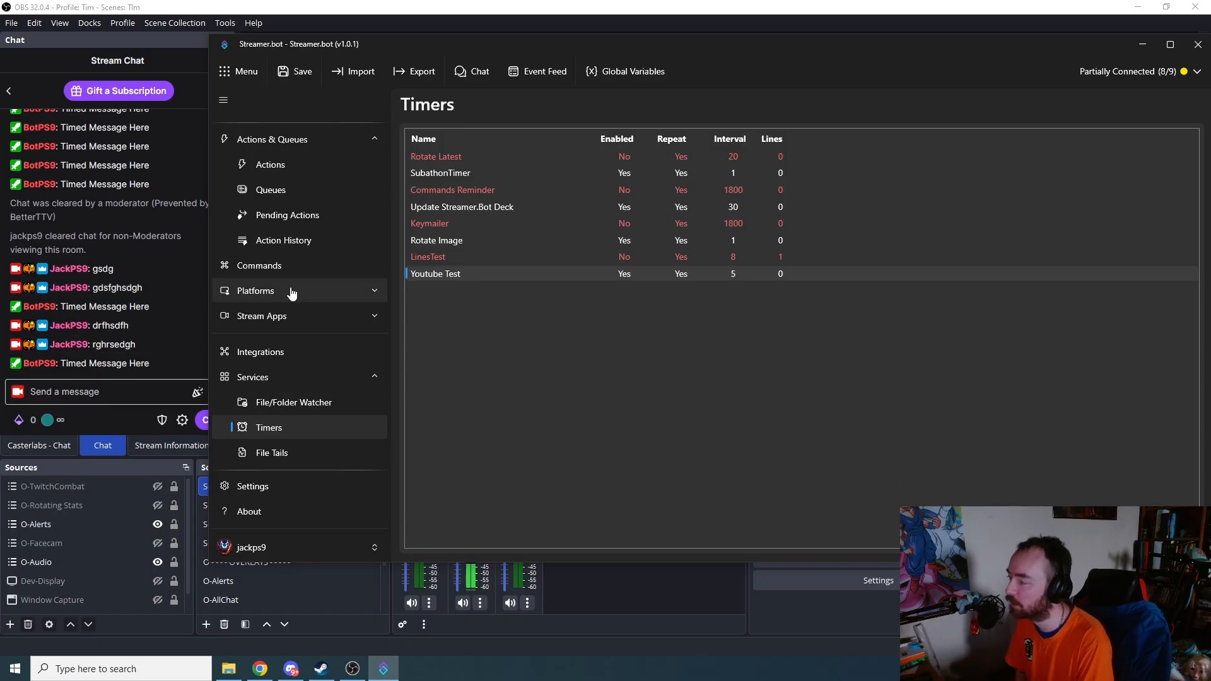
{"action": "left_click", "coordinate": [269, 164]}
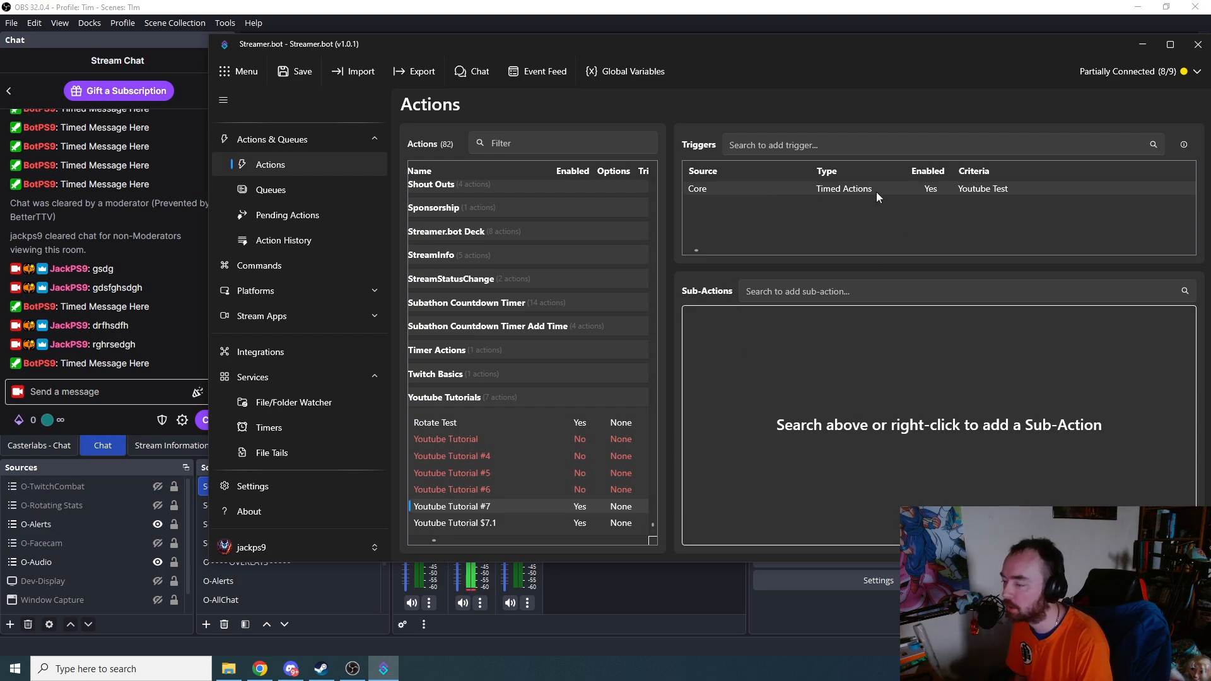
{"action": "right_click", "coordinate": [727, 209]}
{"action": "mouse_move", "coordinate": [779, 357]}
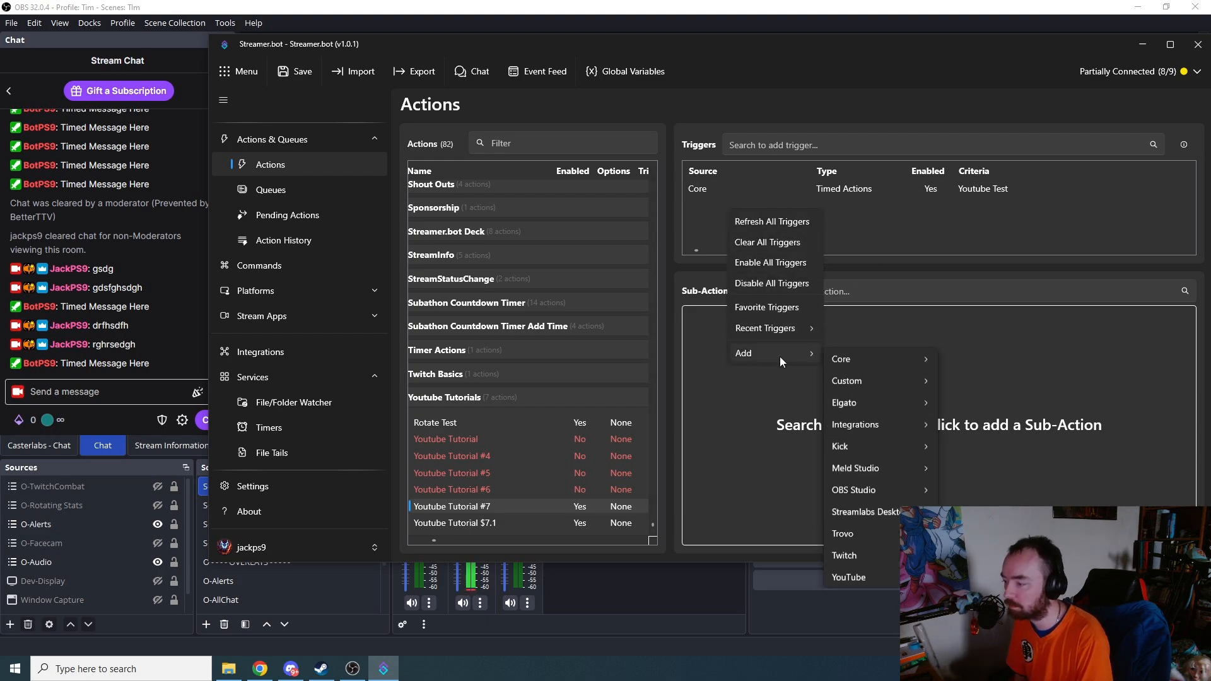
{"action": "mouse_move", "coordinate": [898, 357]}
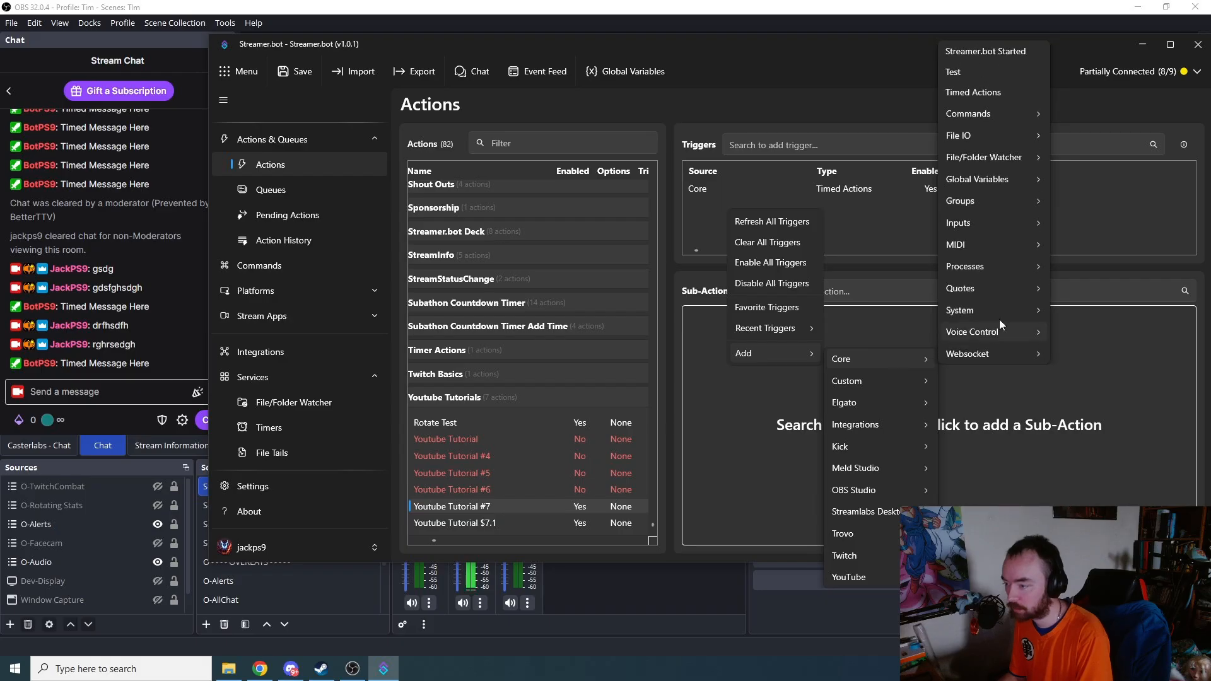
{"action": "left_click", "coordinate": [994, 98]}
{"action": "left_click", "coordinate": [775, 282]}
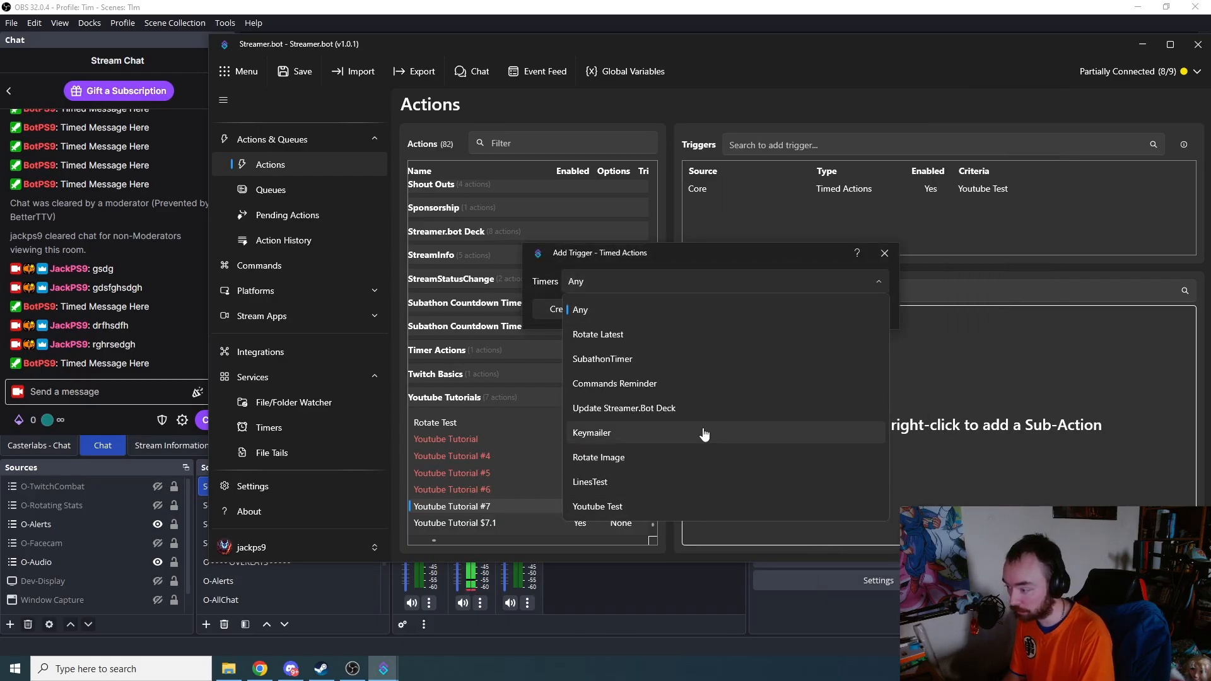
{"action": "left_click", "coordinate": [706, 309]}
{"action": "left_click", "coordinate": [859, 309]}
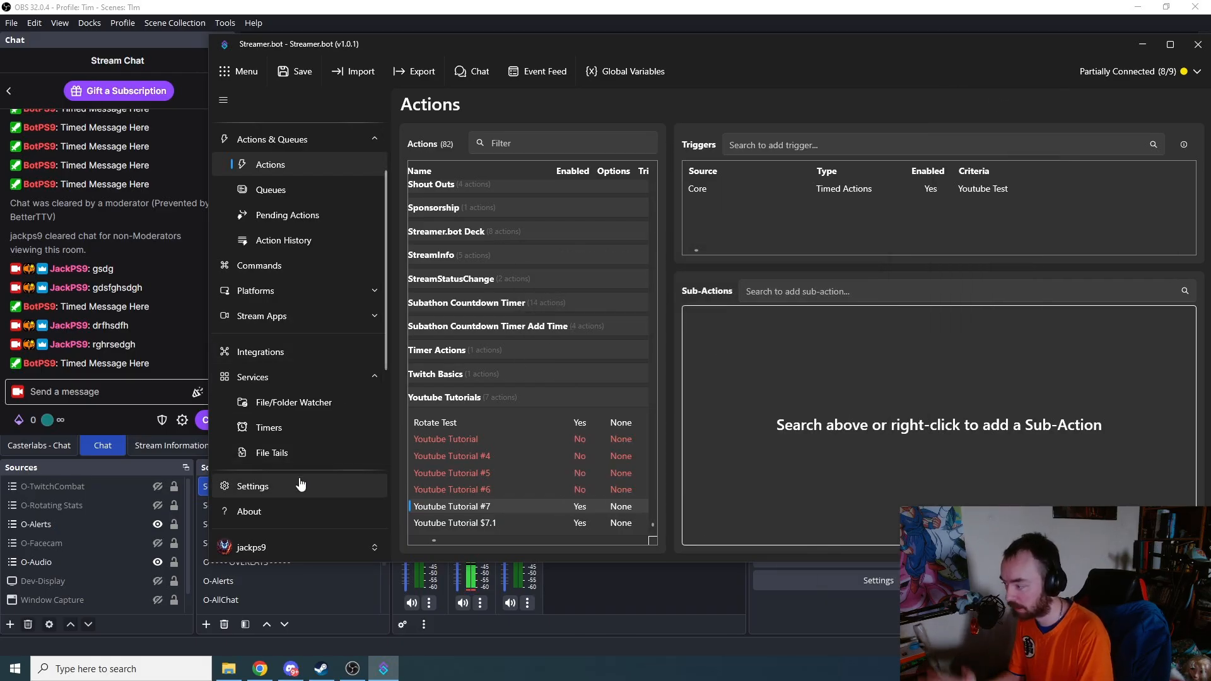
Examine the Youtube Test timer's random interval, interval range and lines settings, and close it without saving
{"action": "left_click", "coordinate": [293, 429]}
{"action": "double_click", "coordinate": [562, 277]}
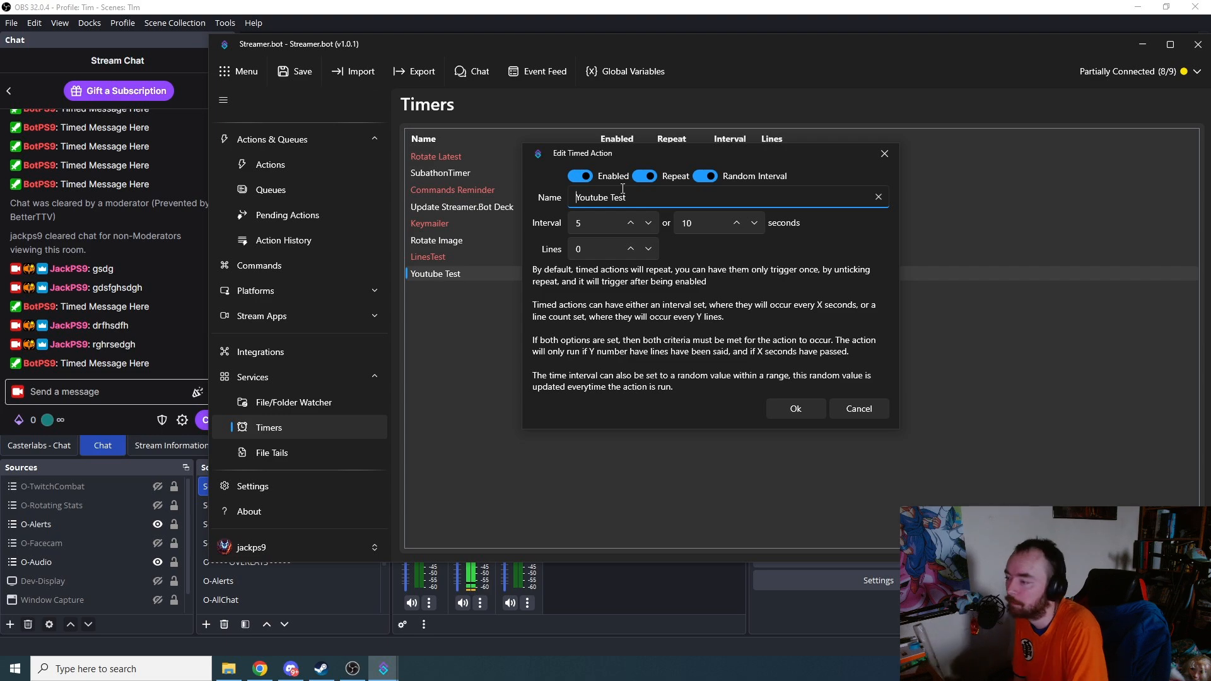
{"action": "left_click", "coordinate": [705, 177]}
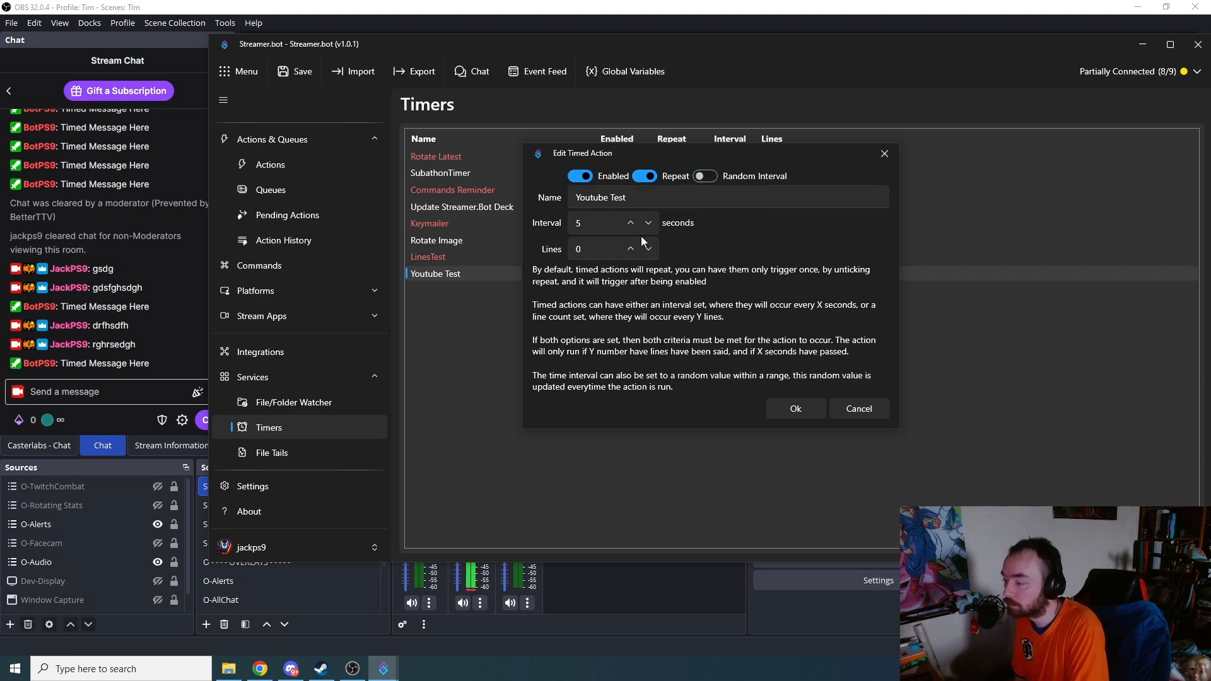
{"action": "left_click", "coordinate": [703, 178]}
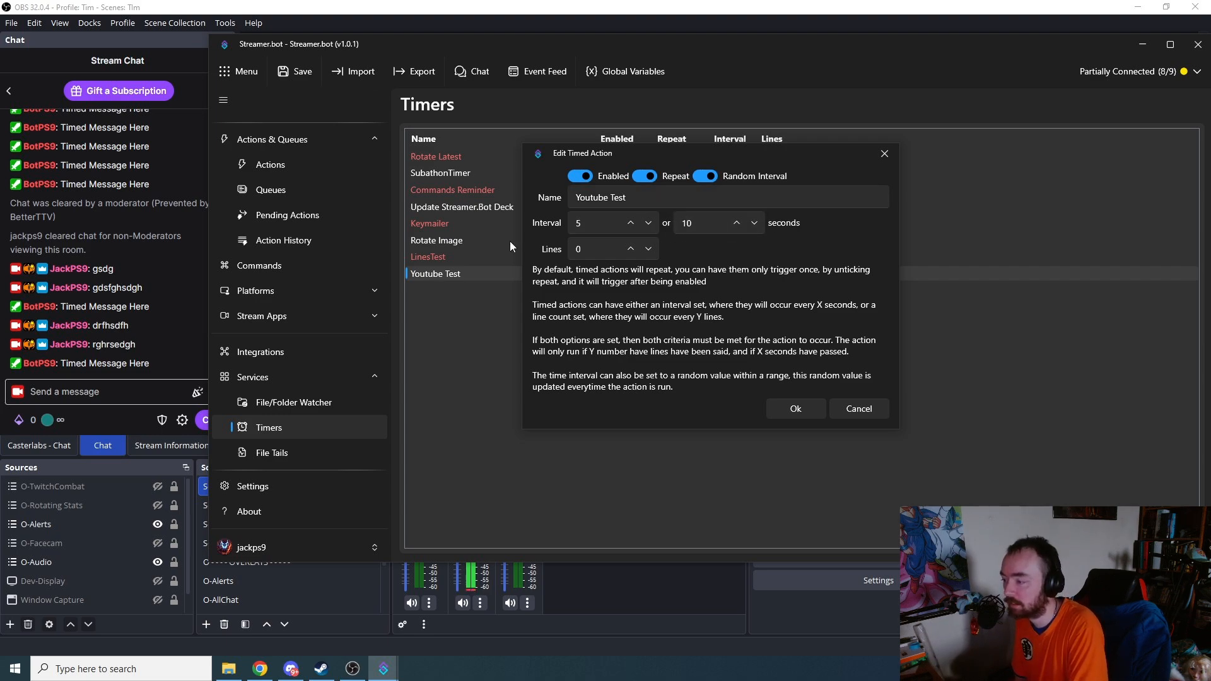
{"action": "left_click", "coordinate": [590, 228]}
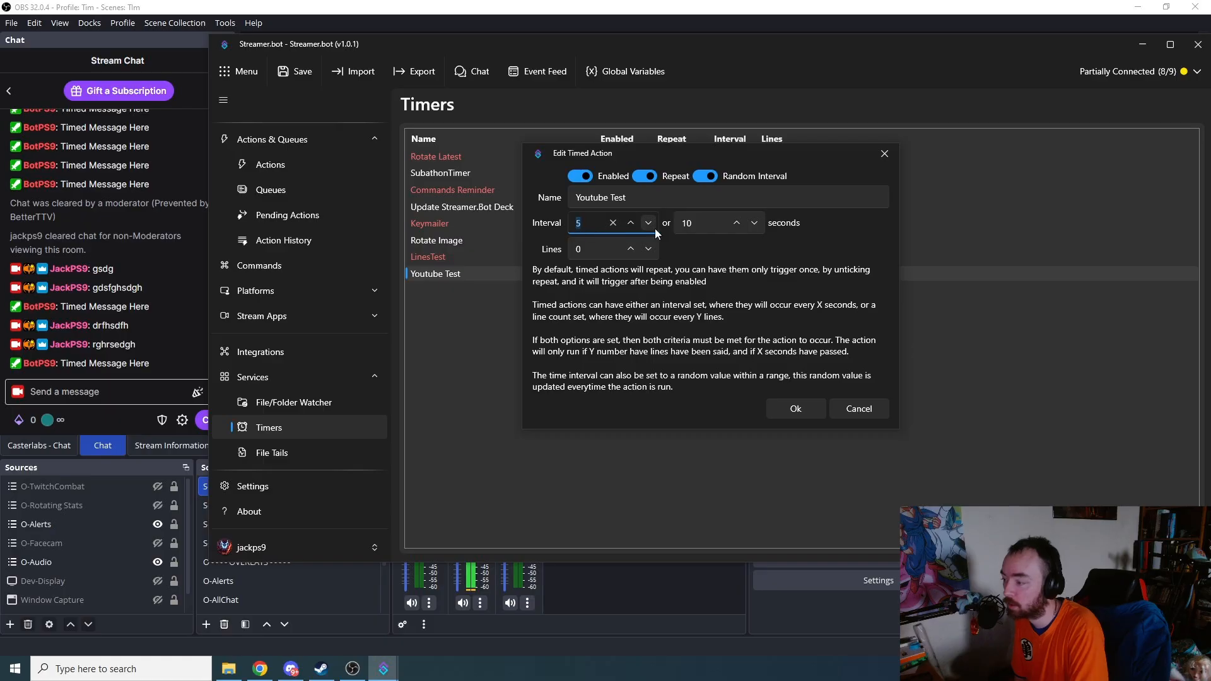
{"action": "left_click", "coordinate": [690, 225]}
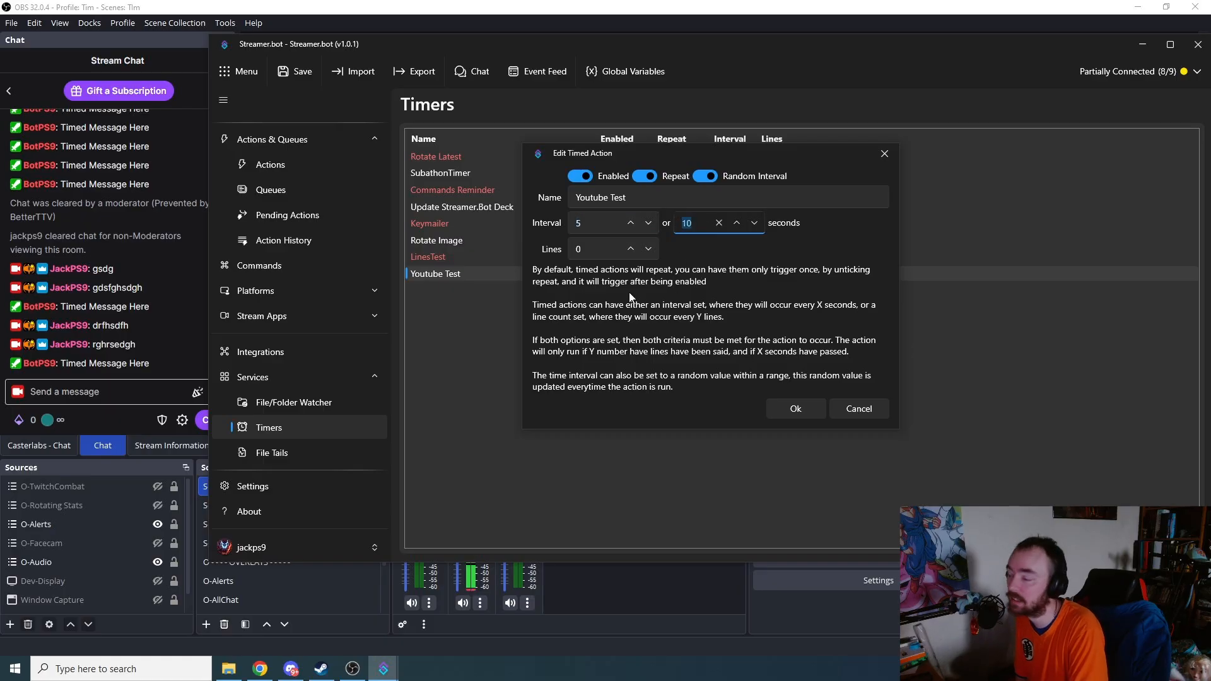
{"action": "left_click", "coordinate": [598, 250]}
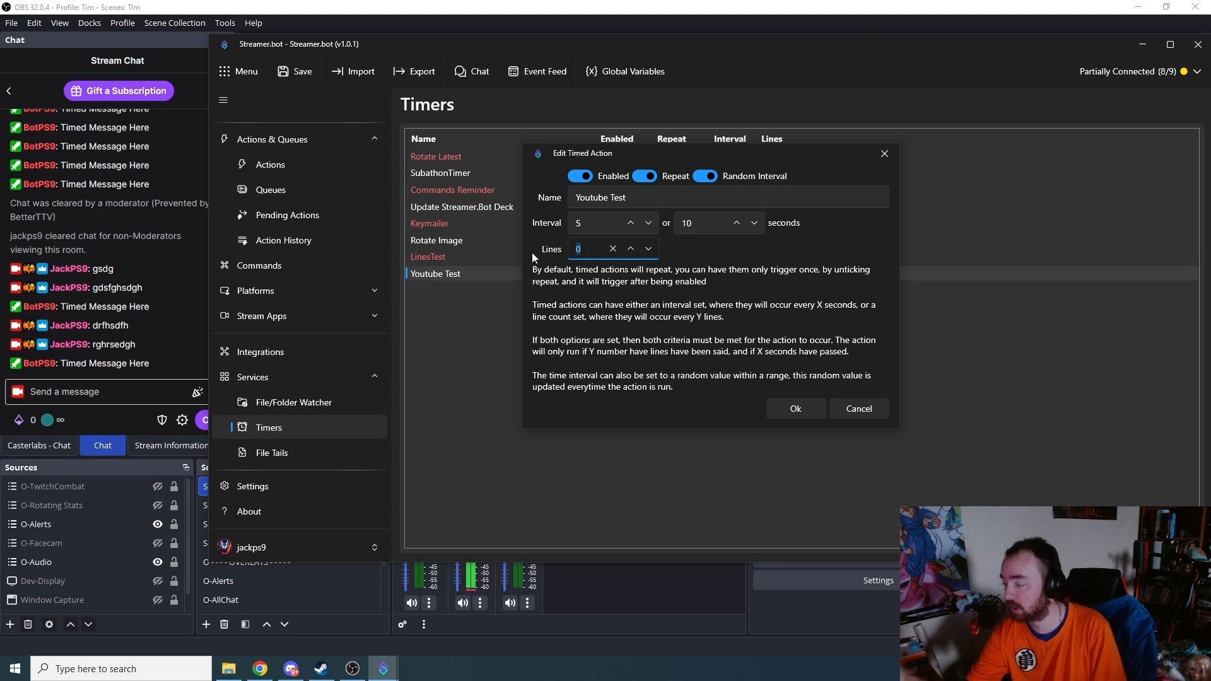
{"action": "left_click", "coordinate": [582, 251]}
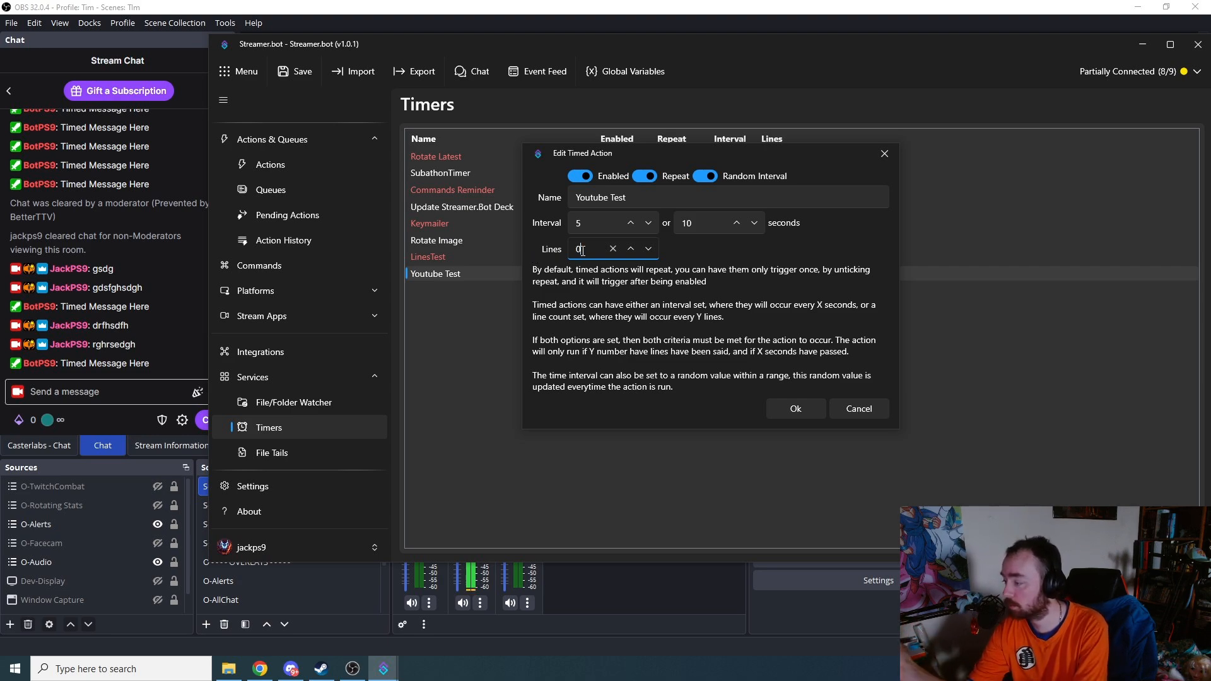
{"action": "double_click", "coordinate": [585, 252]}
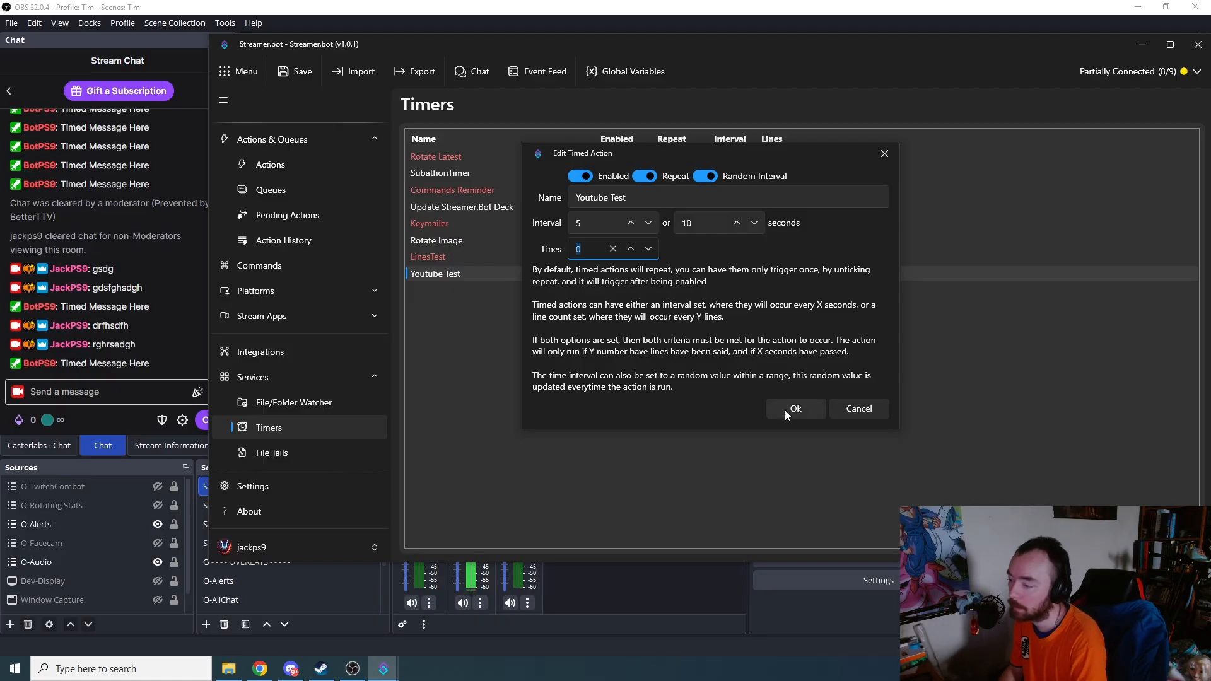
{"action": "left_click", "coordinate": [856, 408]}
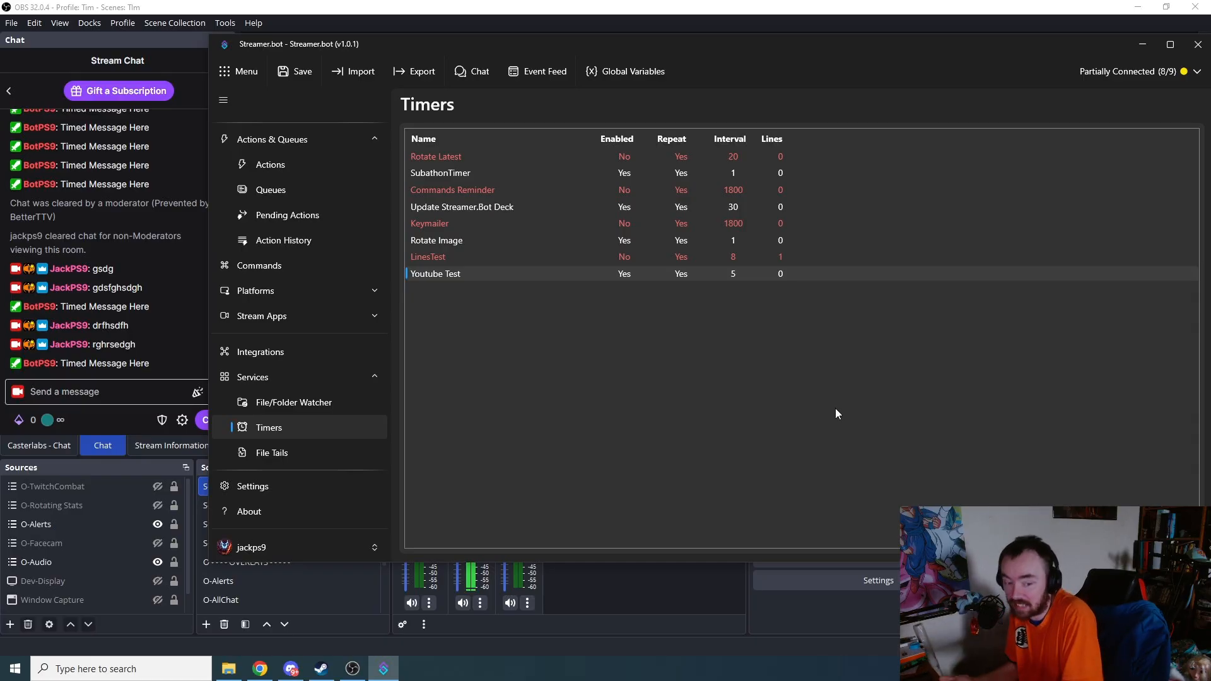
Add a Twitch Send Message to Channel sub-action to the Youtube Tutorial #7 action with the message "New Timed Message Here"
{"action": "left_click", "coordinate": [296, 172]}
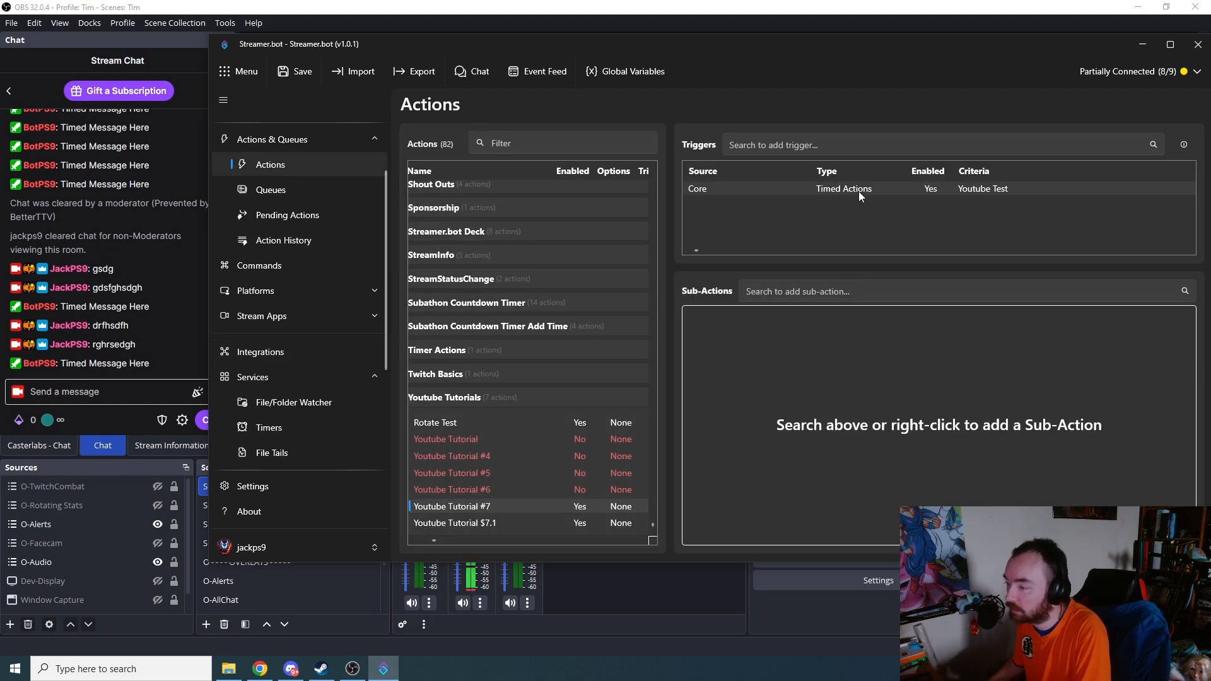
{"action": "right_click", "coordinate": [834, 360]}
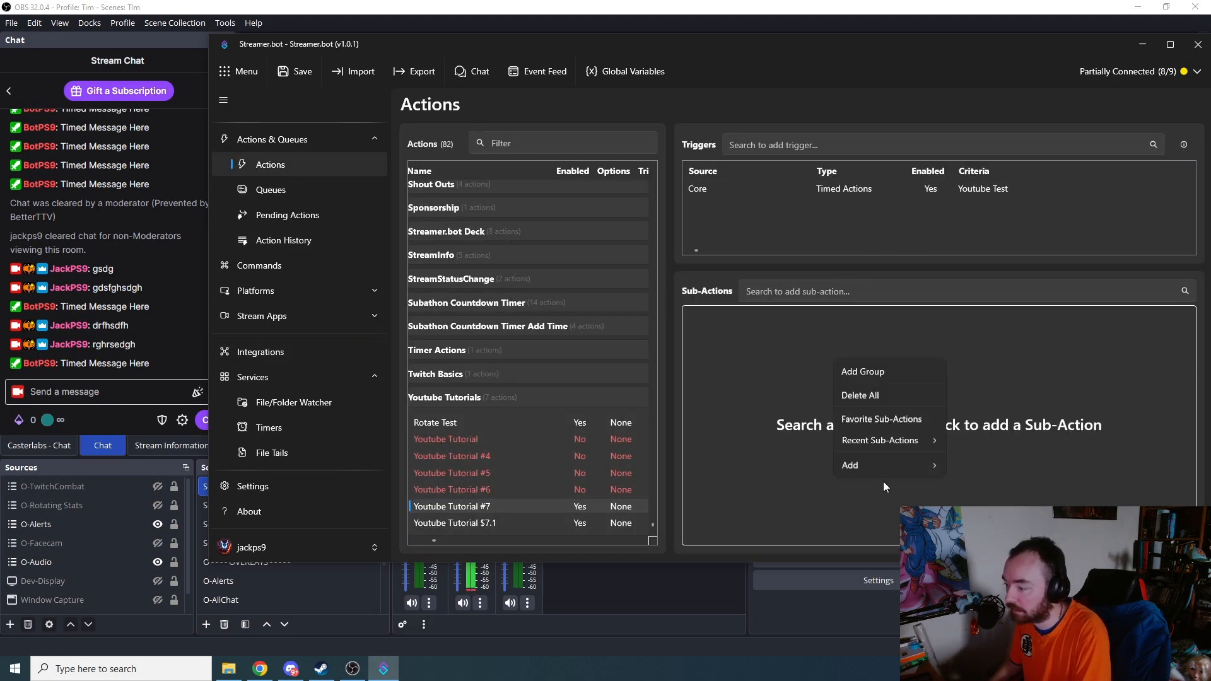
{"action": "mouse_move", "coordinate": [884, 468]}
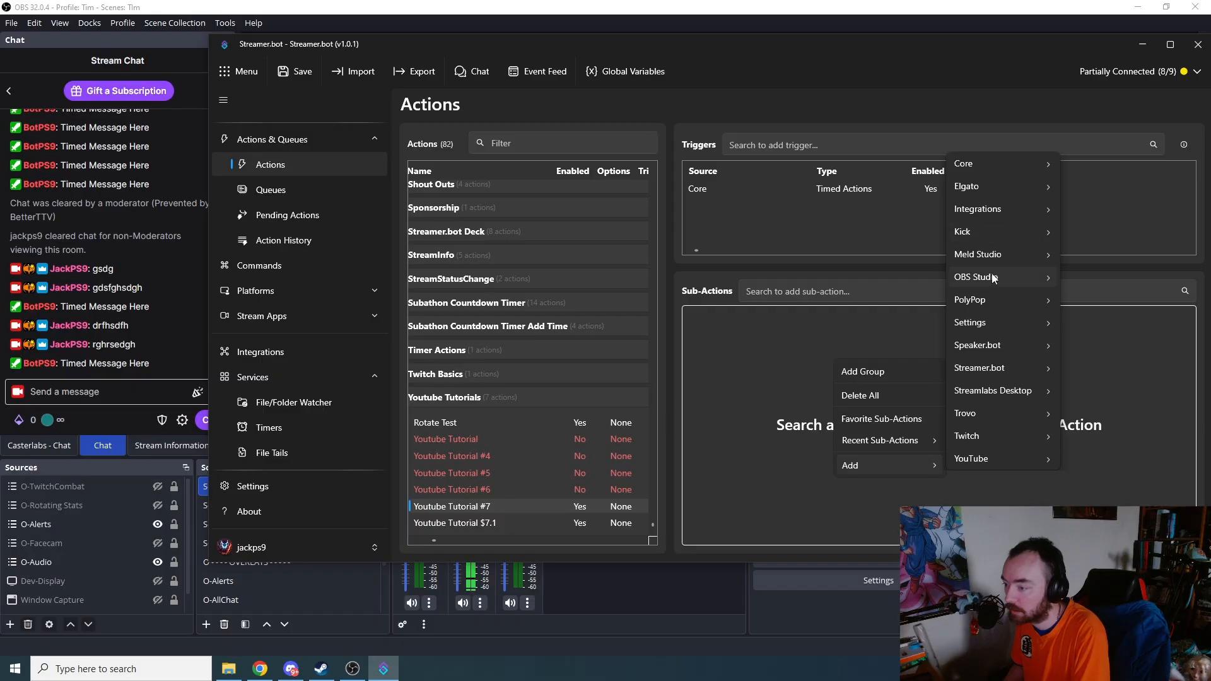
{"action": "mouse_move", "coordinate": [995, 434]}
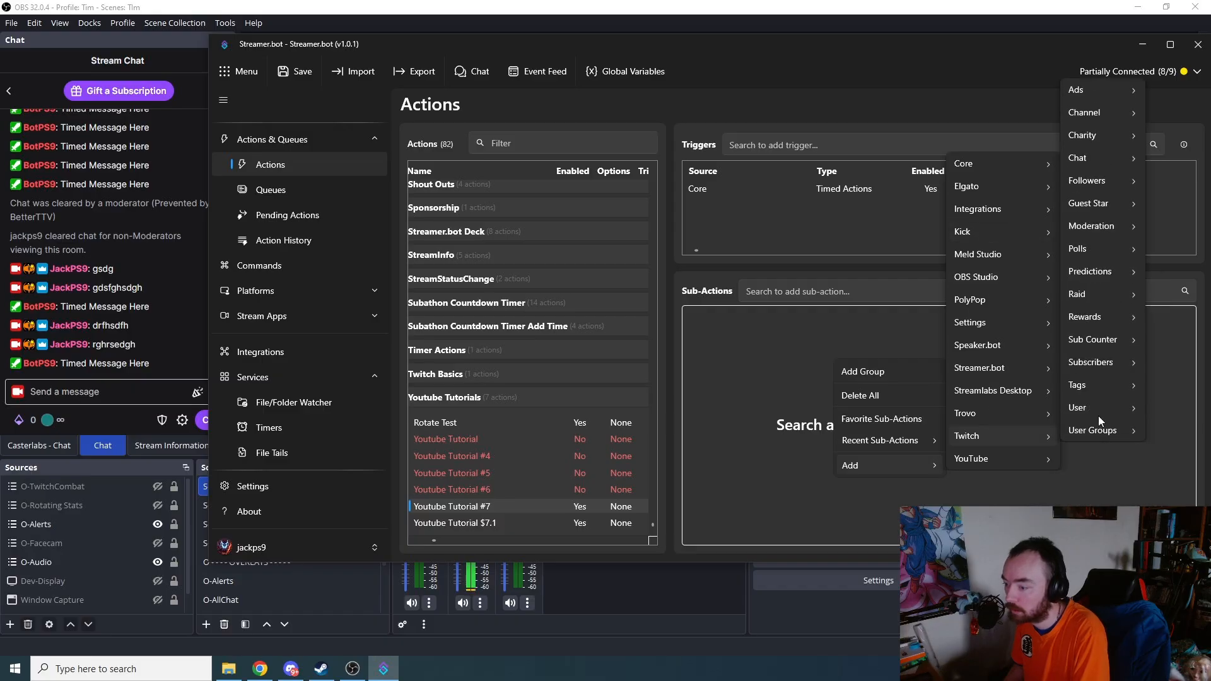
{"action": "mouse_move", "coordinate": [1097, 160]}
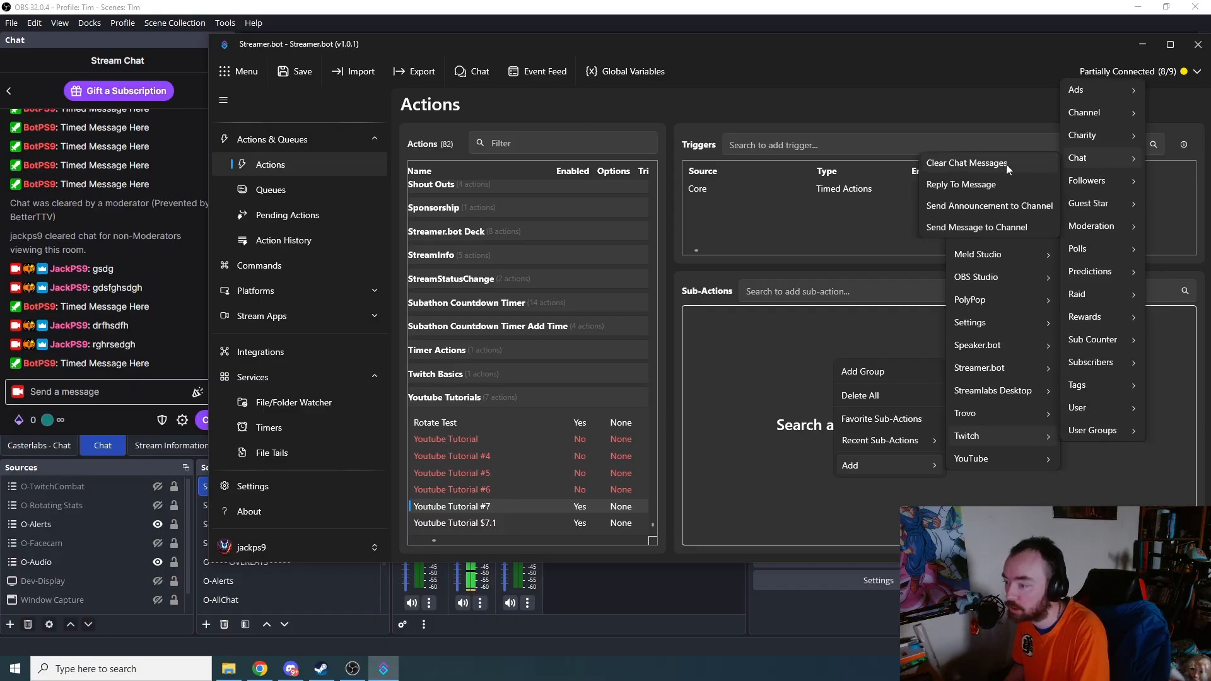
{"action": "left_click", "coordinate": [987, 223]}
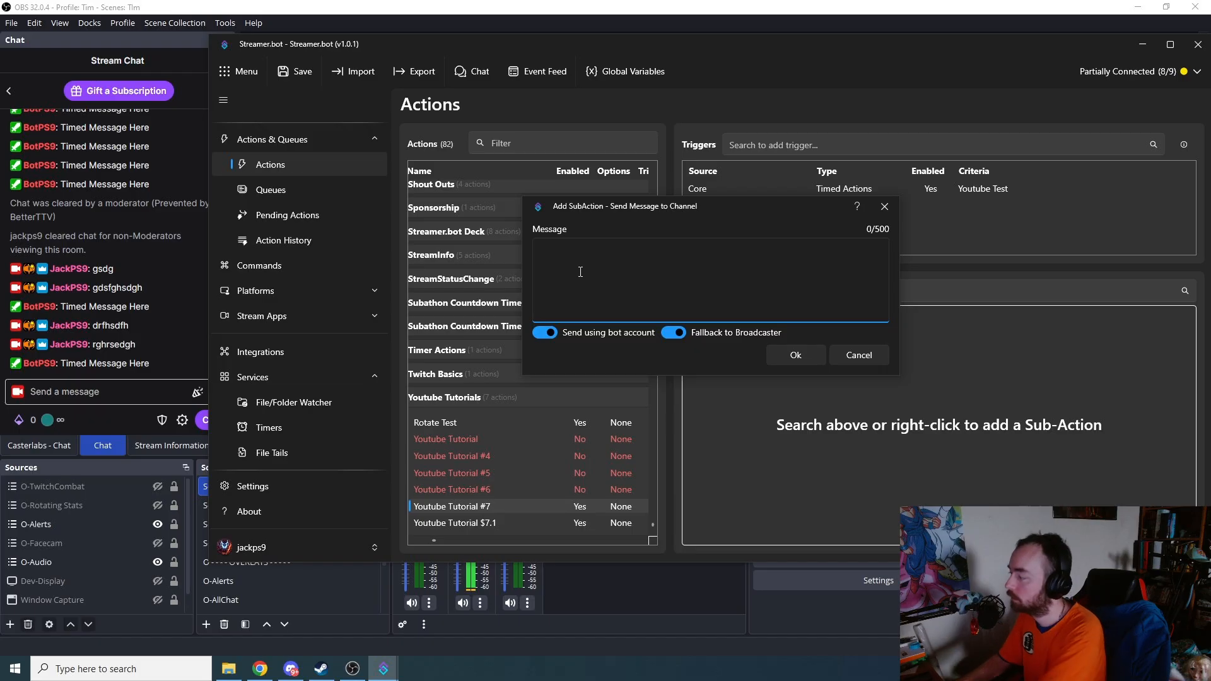
{"action": "type", "text": "NEw "}
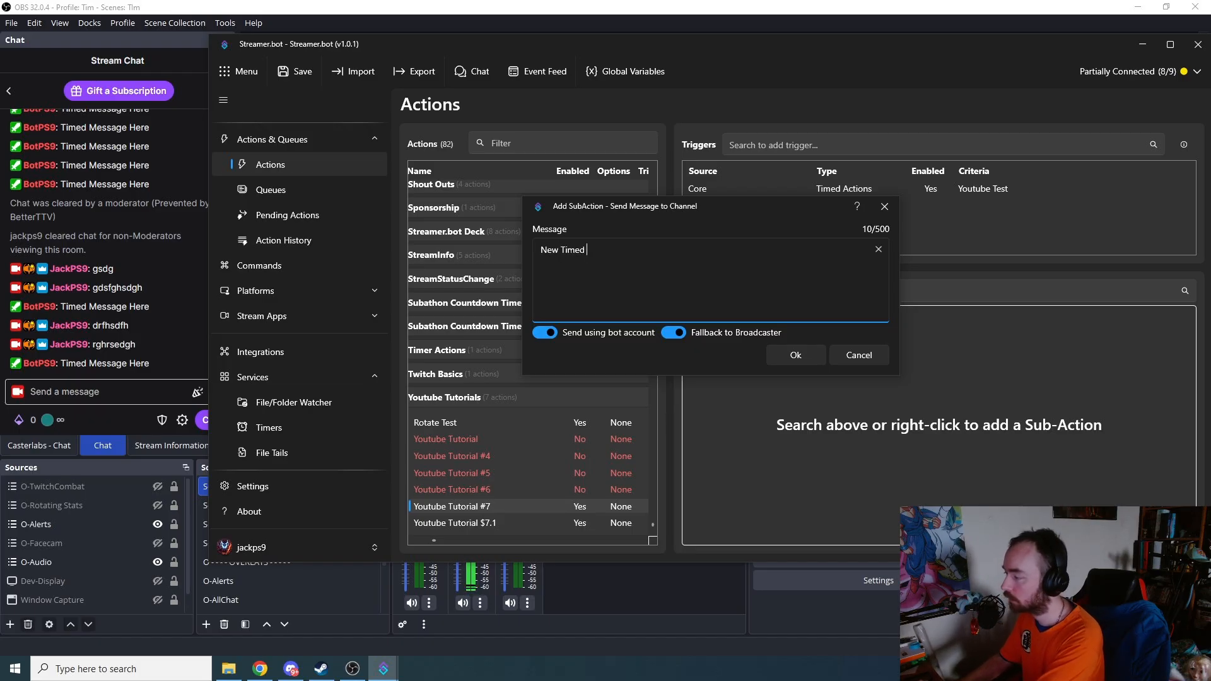
{"action": "type", "text": "Timed Message Here"}
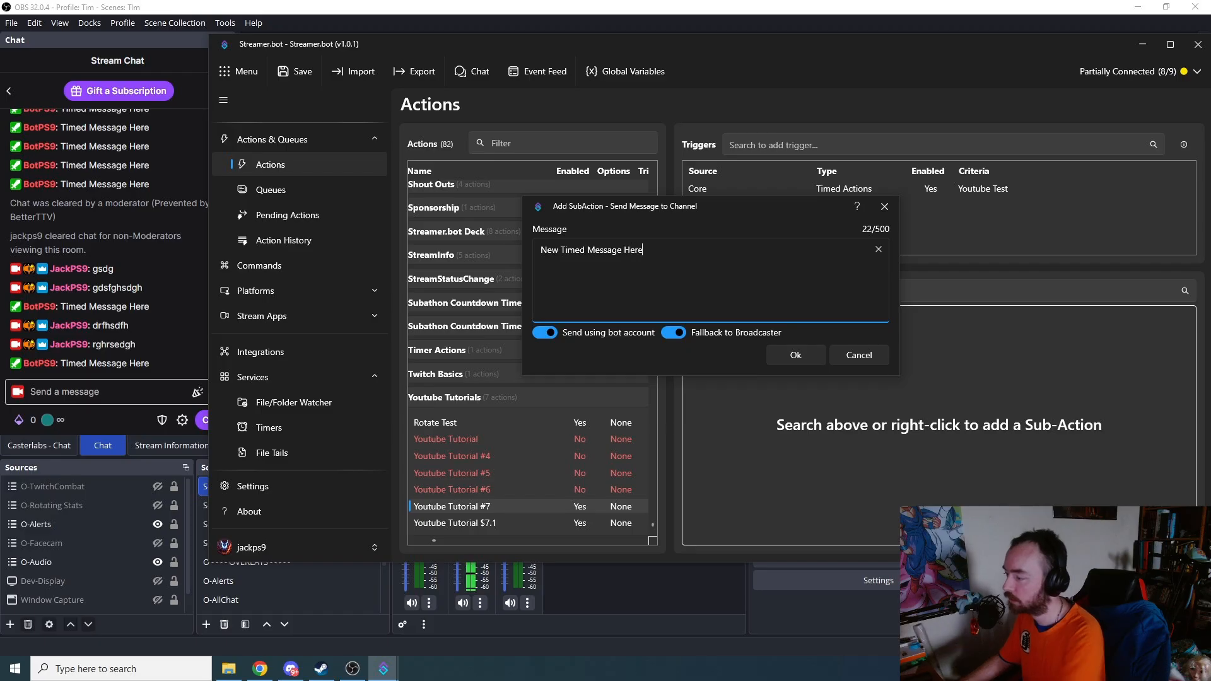
{"action": "left_click", "coordinate": [814, 354]}
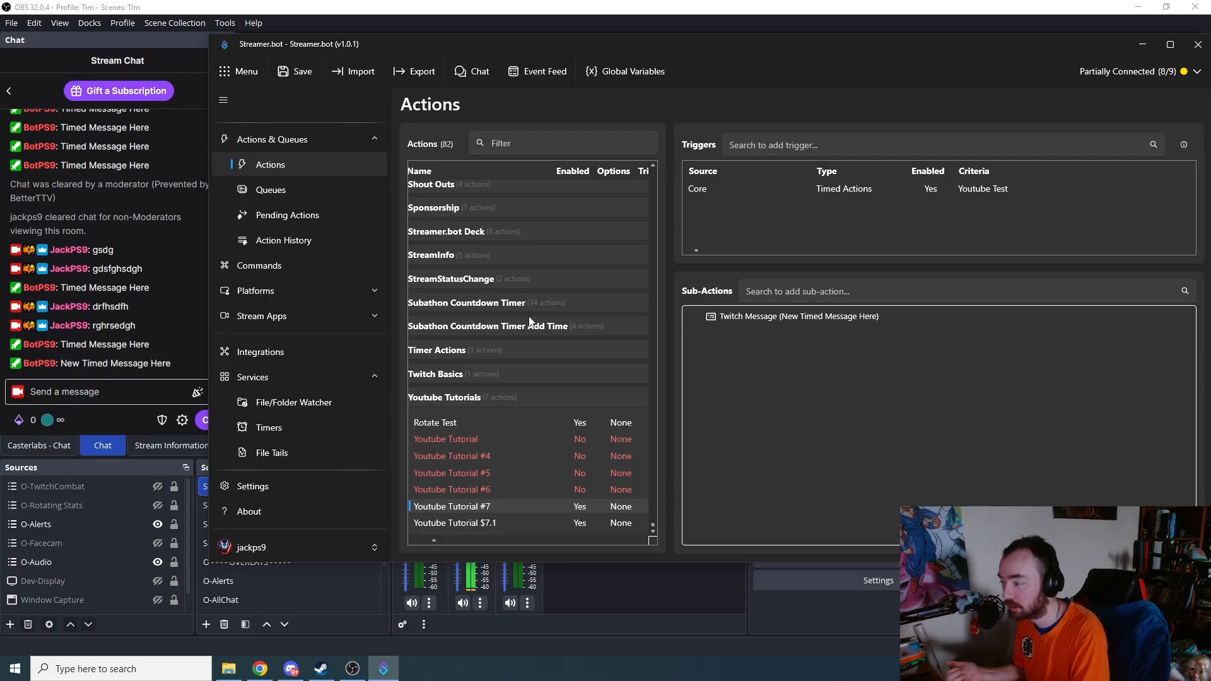
Disable the Youtube Tutorial #7 action
{"action": "right_click", "coordinate": [489, 505]}
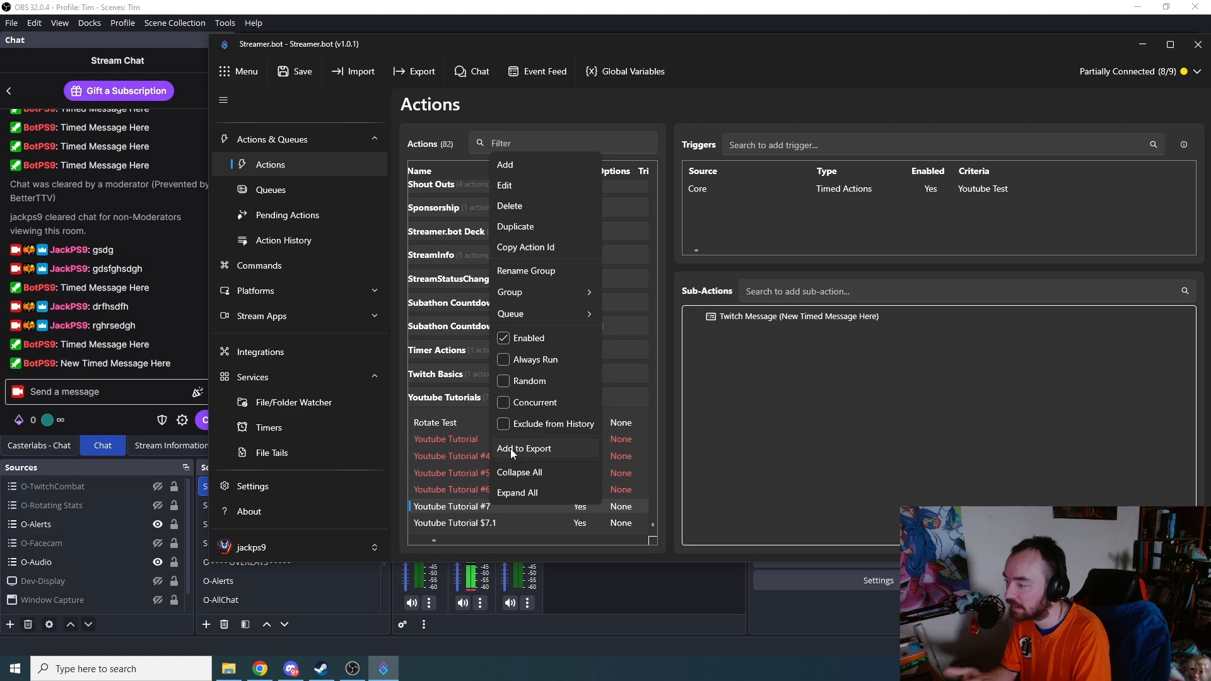
{"action": "left_click", "coordinate": [502, 338]}
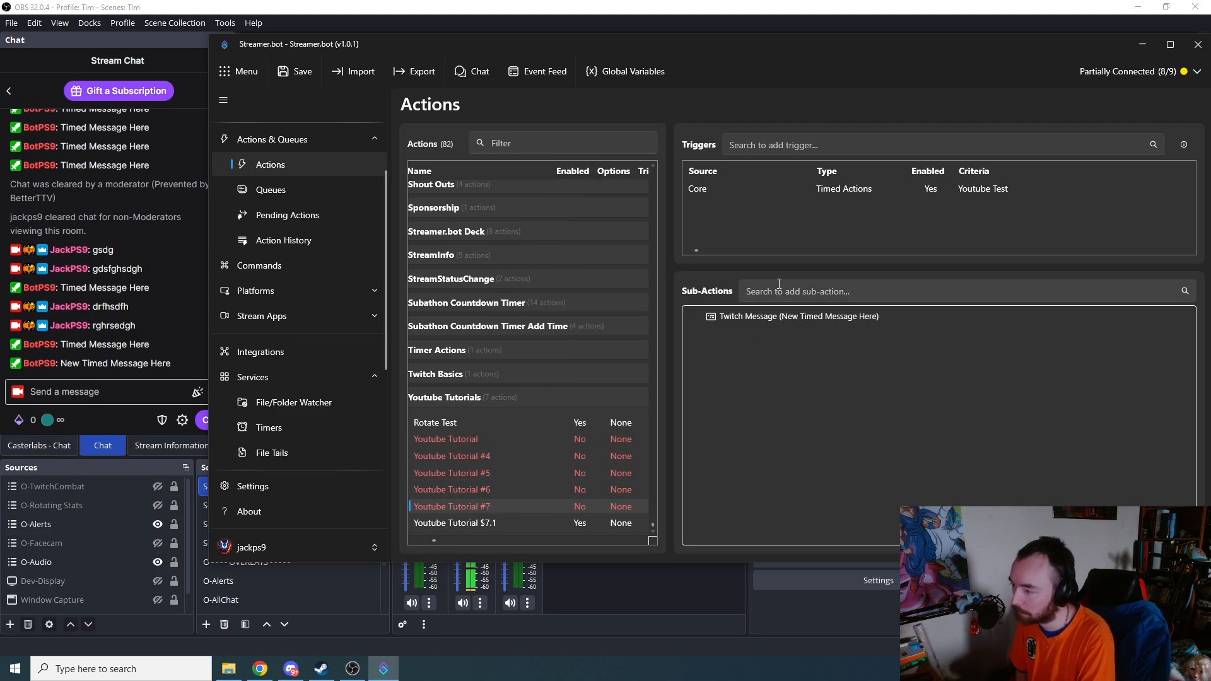
Rename the action below Youtube Tutorial #7 to "Youtube Tutorial #7.1"
{"action": "left_click", "coordinate": [478, 529]}
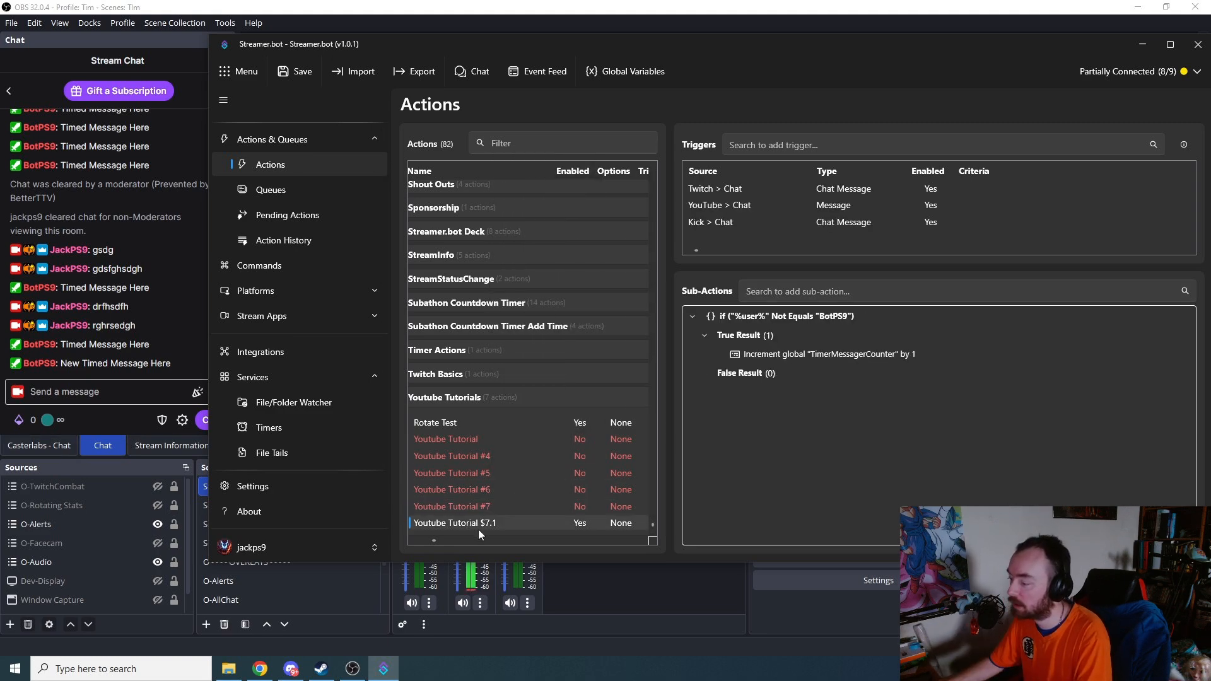
{"action": "right_click", "coordinate": [483, 525]}
{"action": "left_click", "coordinate": [502, 202]}
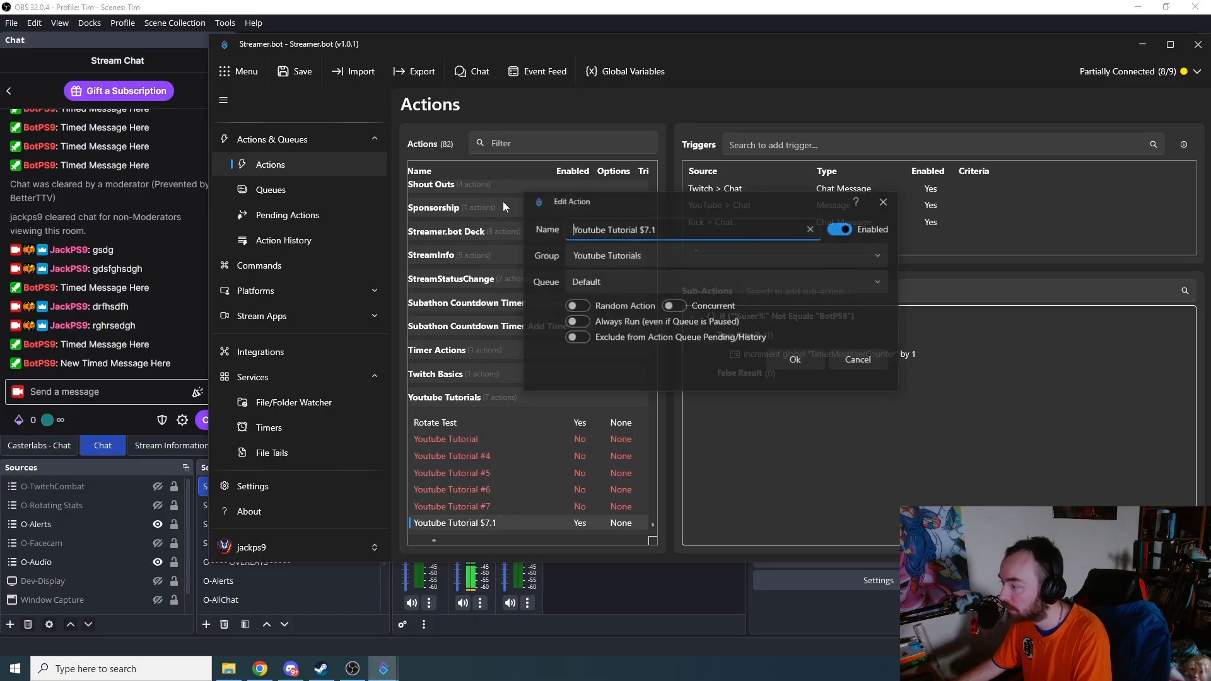
{"action": "left_click", "coordinate": [644, 230]}
{"action": "key", "text": "BackSpace"}
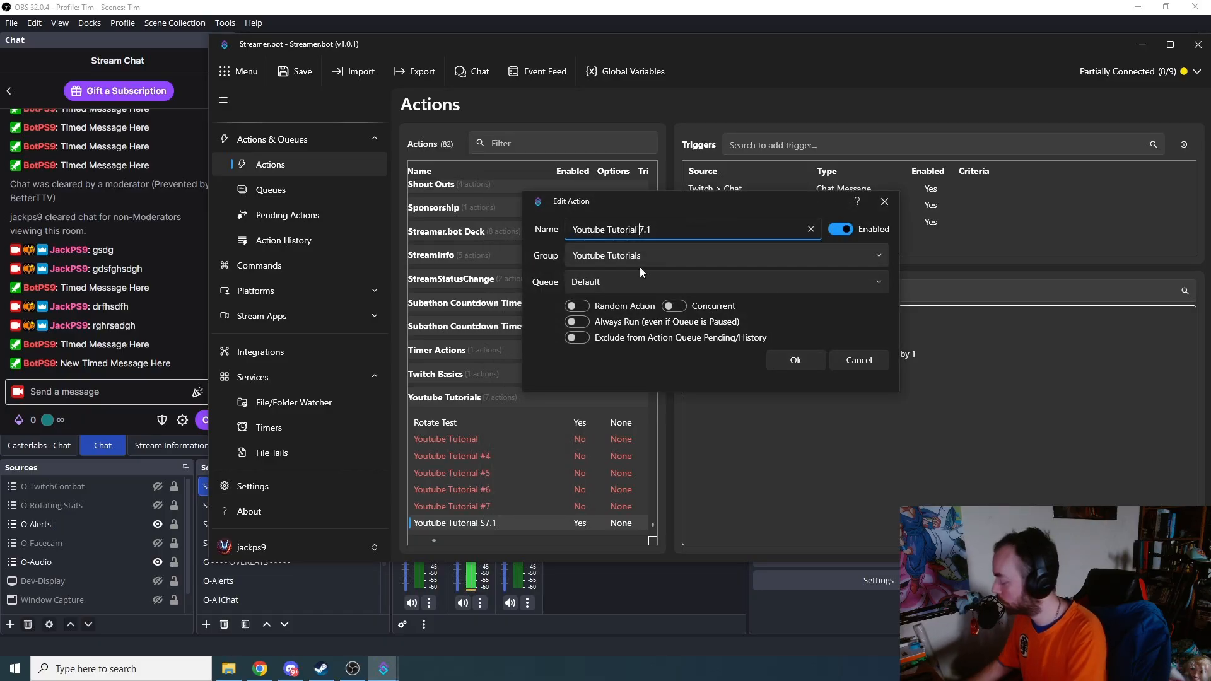
{"action": "type", "text": "#"}
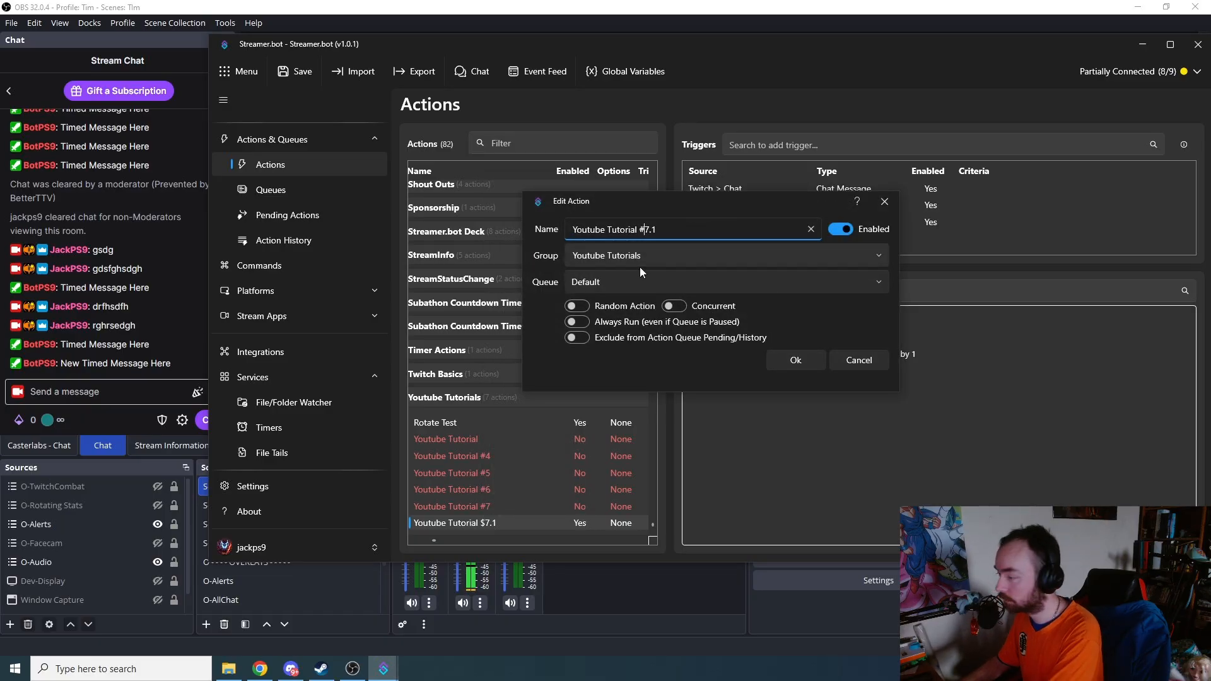
{"action": "left_click", "coordinate": [800, 355]}
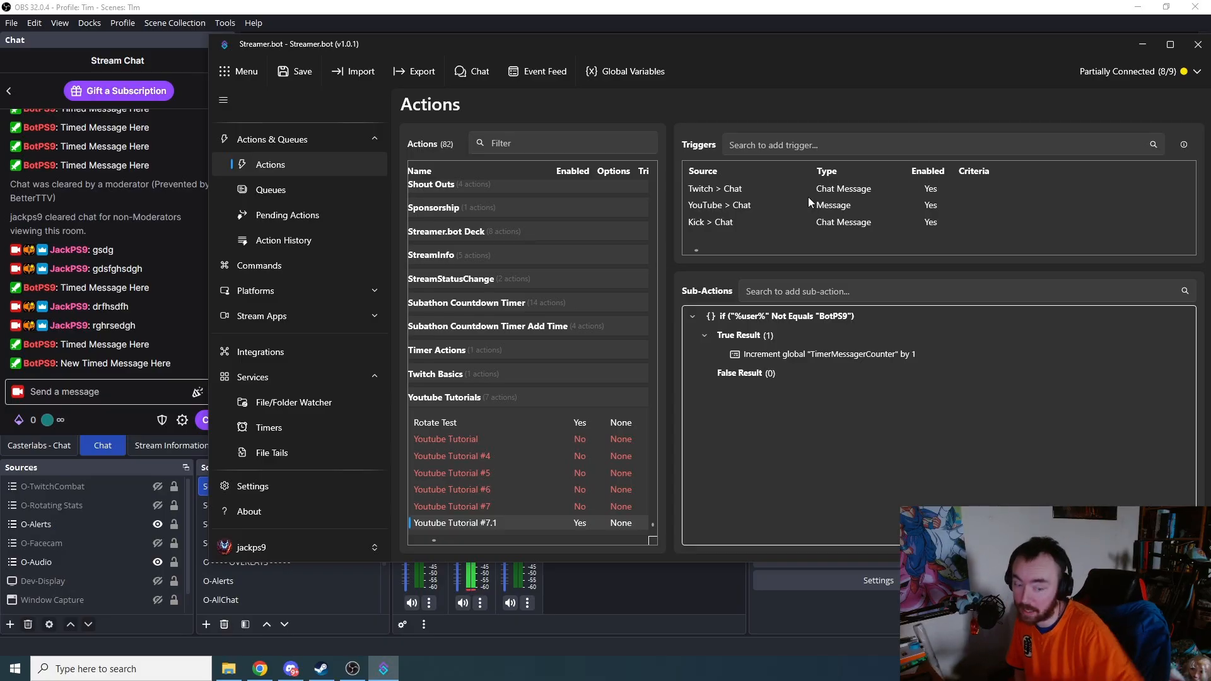
{"action": "right_click", "coordinate": [1032, 234]}
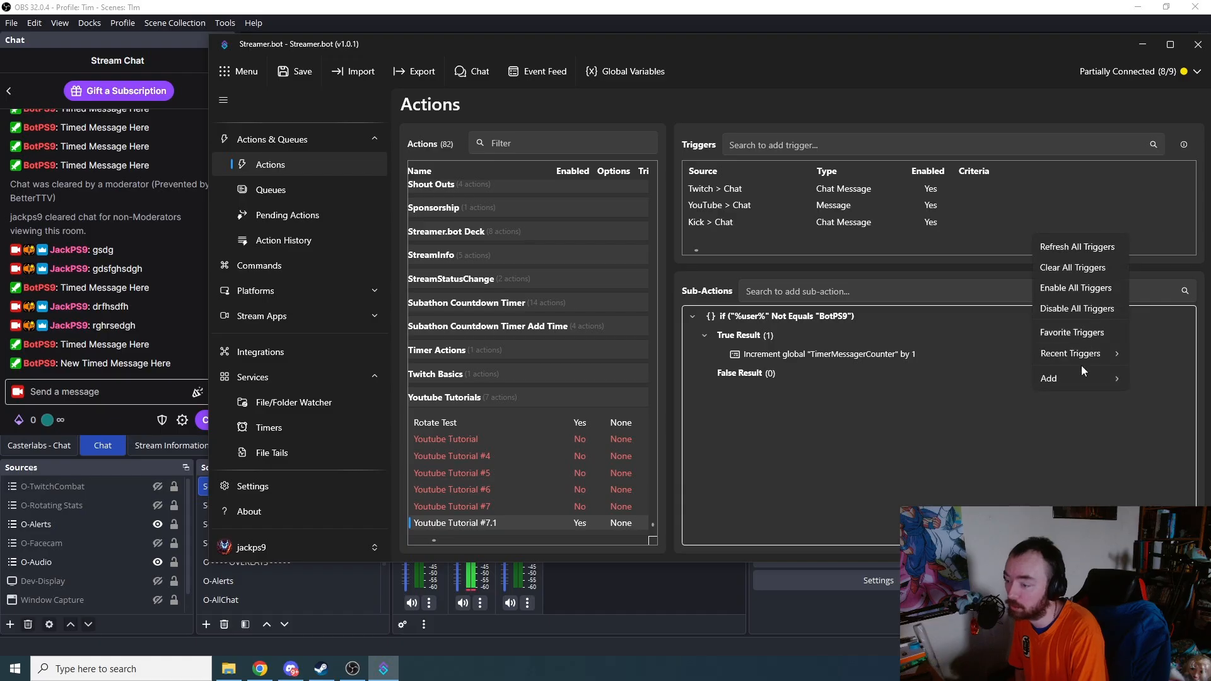
{"action": "mouse_move", "coordinate": [1074, 386]}
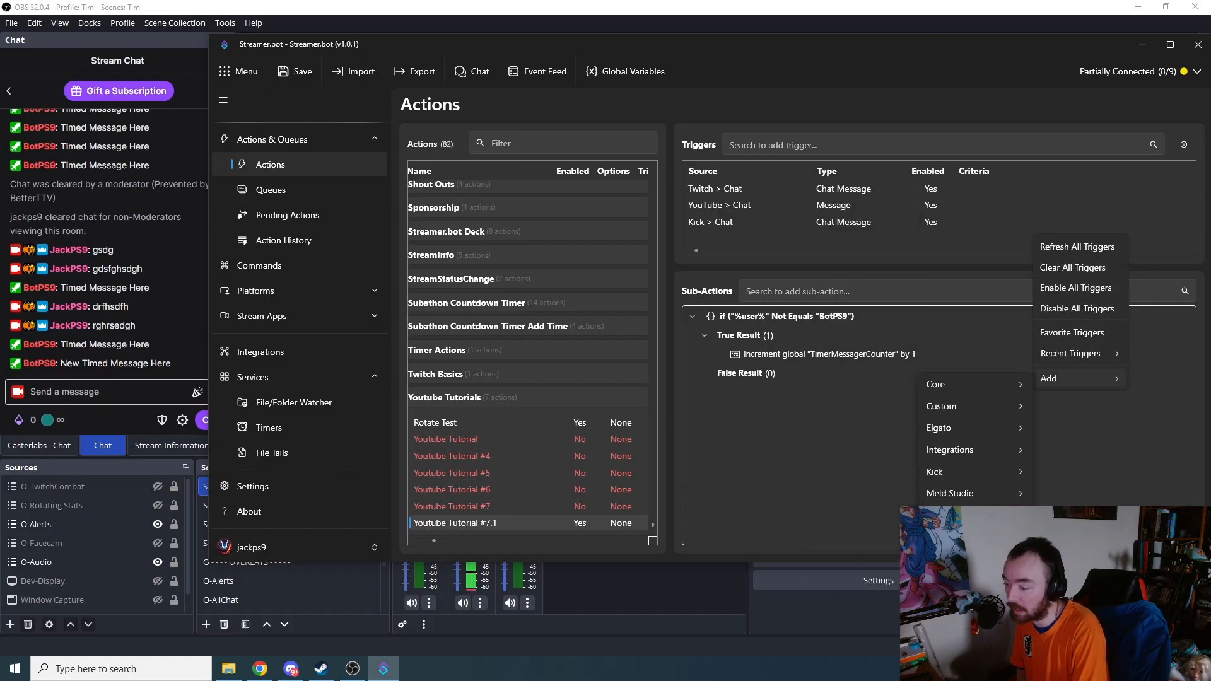
{"action": "mouse_move", "coordinate": [884, 527]}
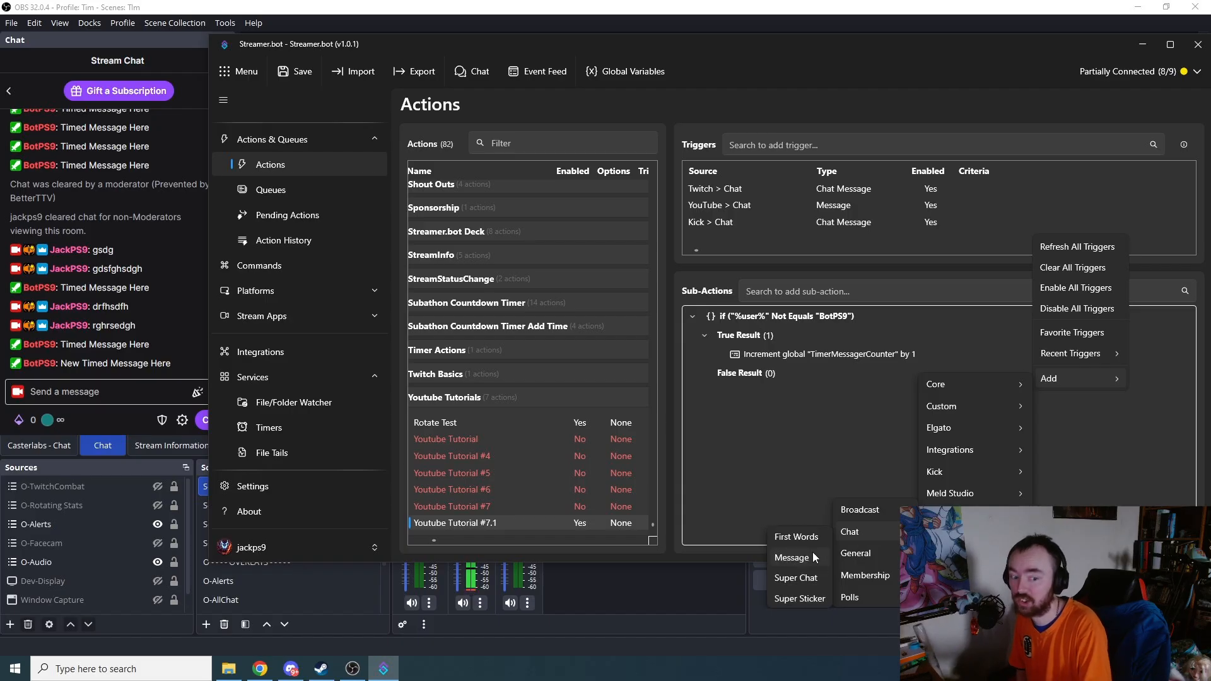
{"action": "left_click", "coordinate": [775, 498]}
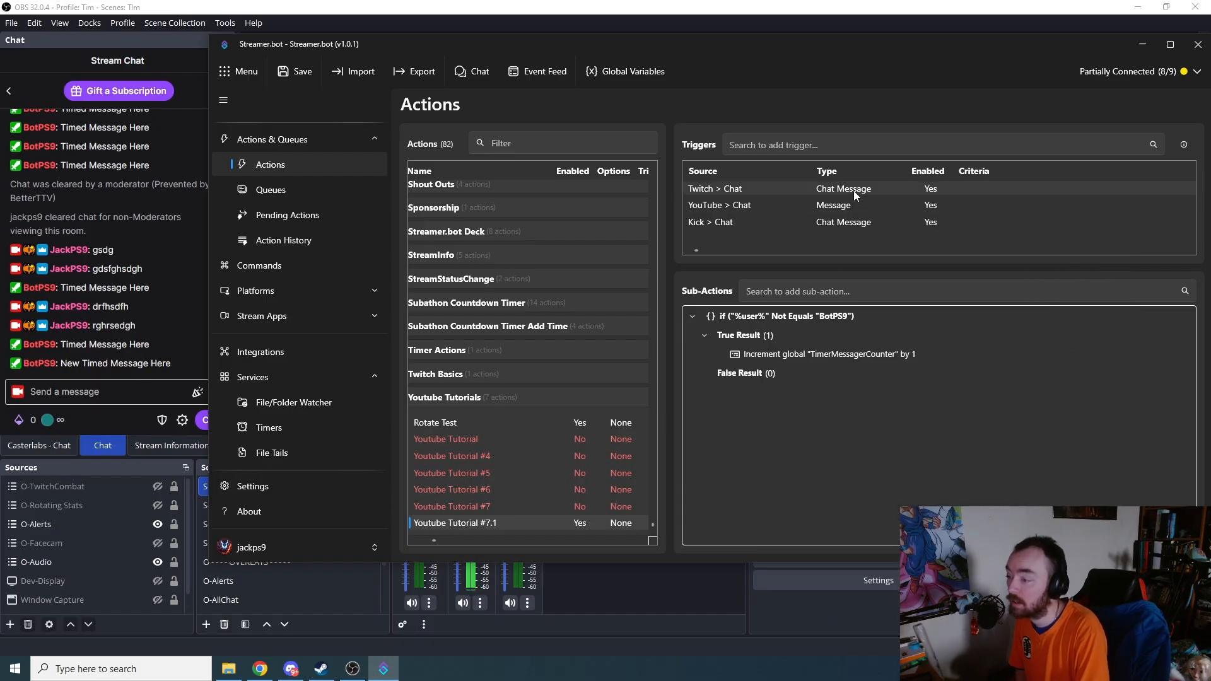
{"action": "double_click", "coordinate": [787, 317]}
{"action": "left_click", "coordinate": [882, 378]}
{"action": "right_click", "coordinate": [794, 425]}
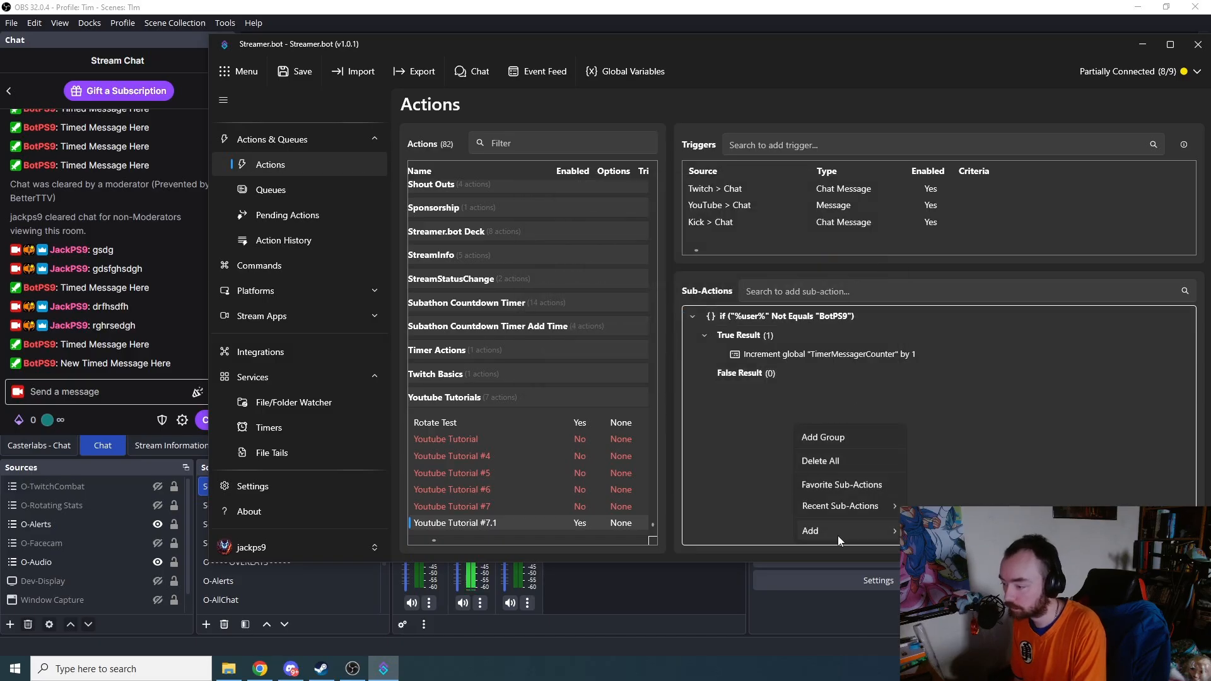
{"action": "mouse_move", "coordinate": [843, 533]}
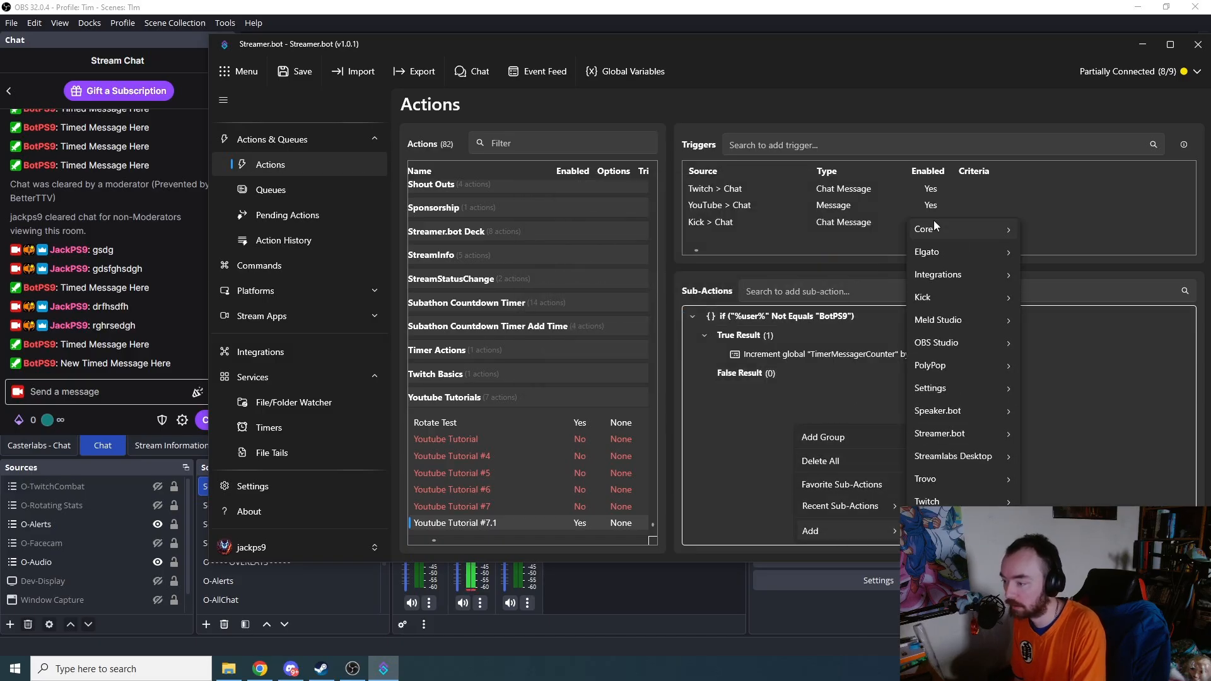
{"action": "mouse_move", "coordinate": [939, 230]}
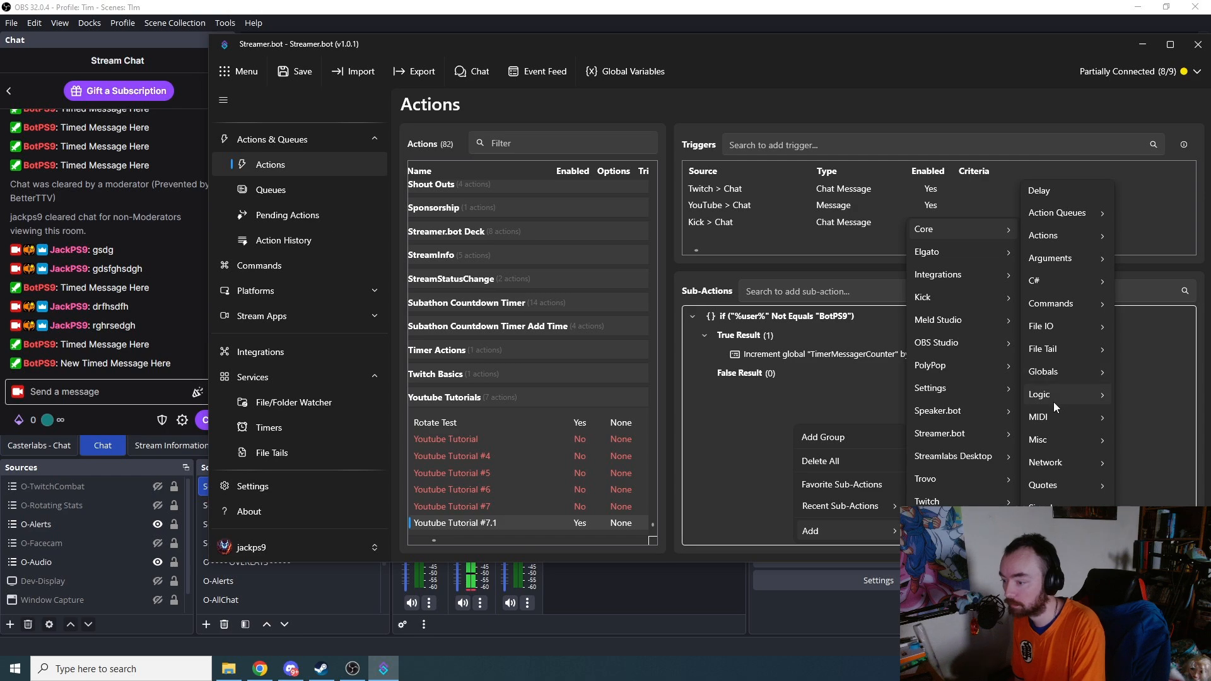
{"action": "left_click", "coordinate": [951, 468]}
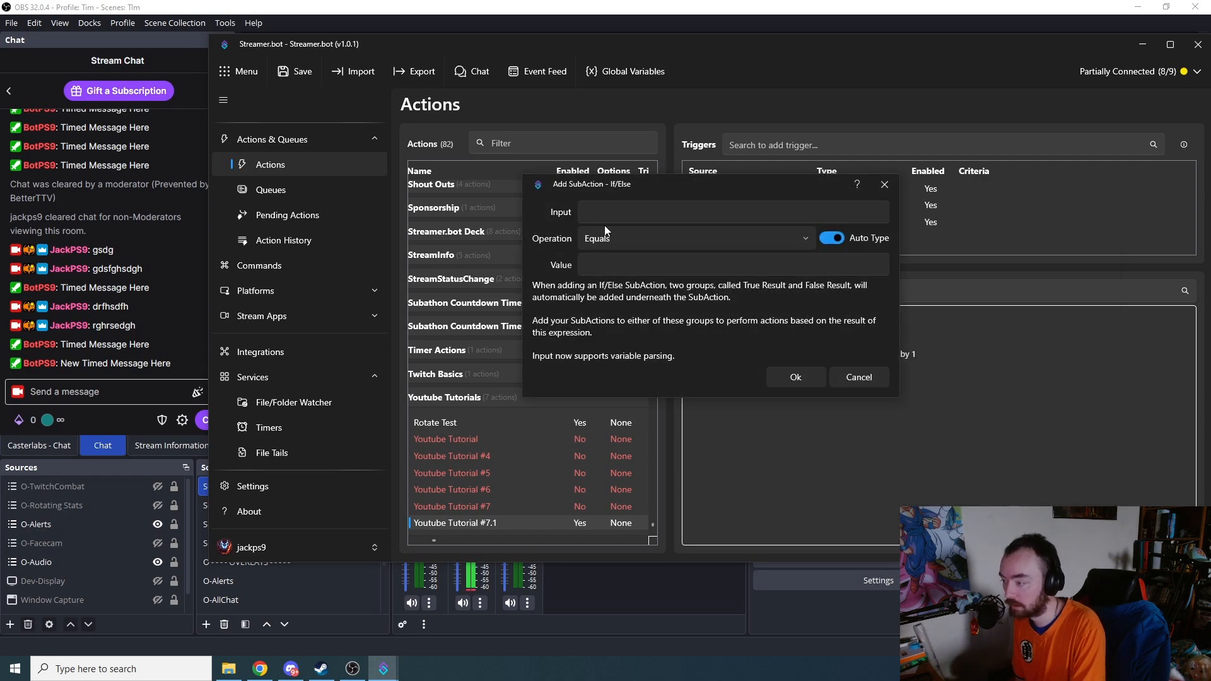
{"action": "left_click_drag", "start_coordinate": [660, 192], "coordinate": [699, 339]}
{"action": "left_click", "coordinate": [902, 524]}
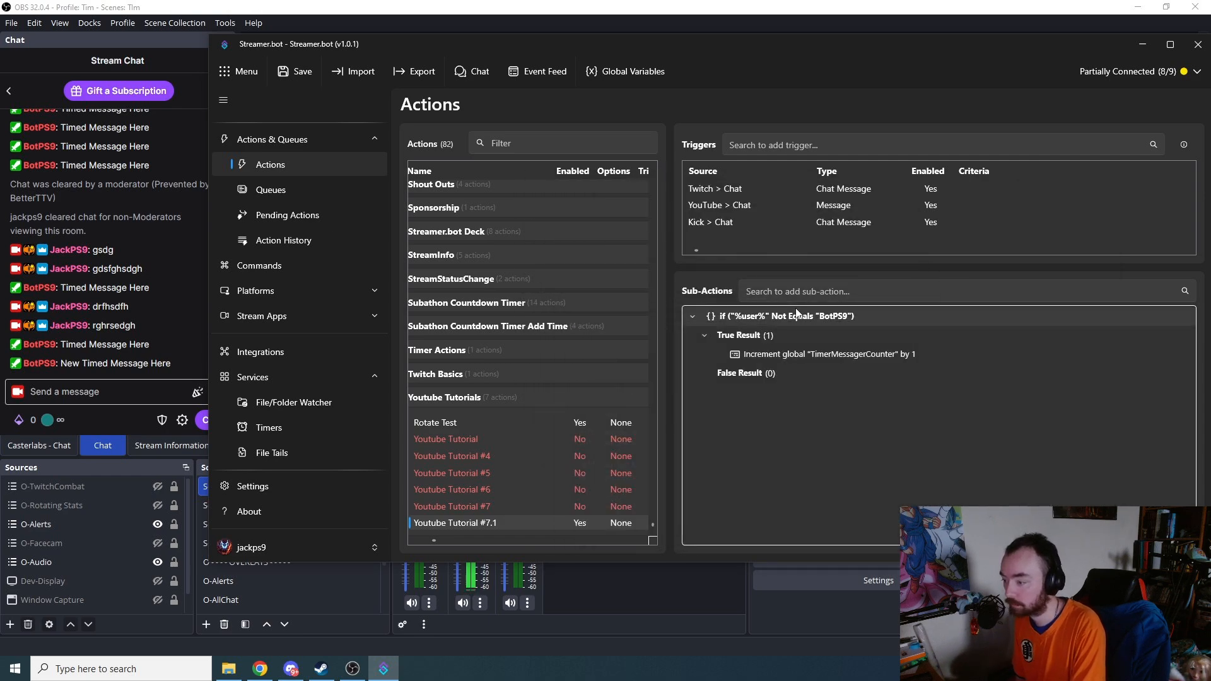
Examine the input, operation and value of the existing If/Else sub-action in Youtube Tutorial #7.1, and close it without saving
{"action": "double_click", "coordinate": [798, 317]}
{"action": "left_click_drag", "start_coordinate": [721, 183], "coordinate": [805, 276]}
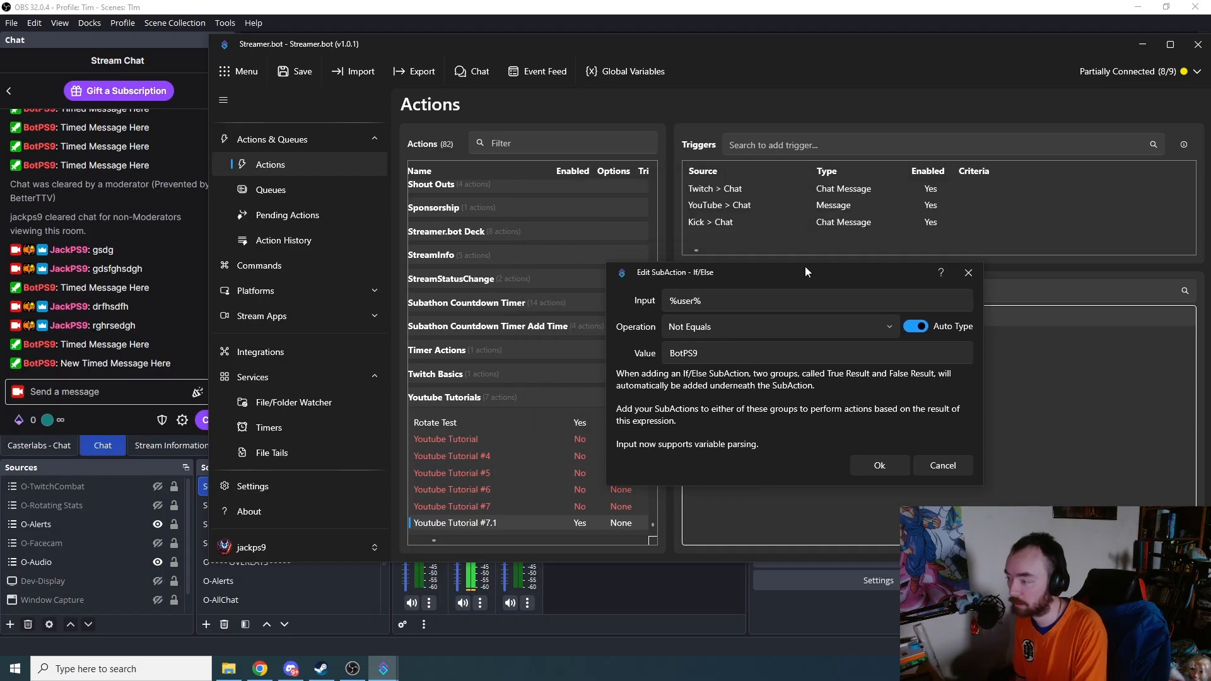
{"action": "left_click_drag", "start_coordinate": [720, 310], "coordinate": [656, 304]}
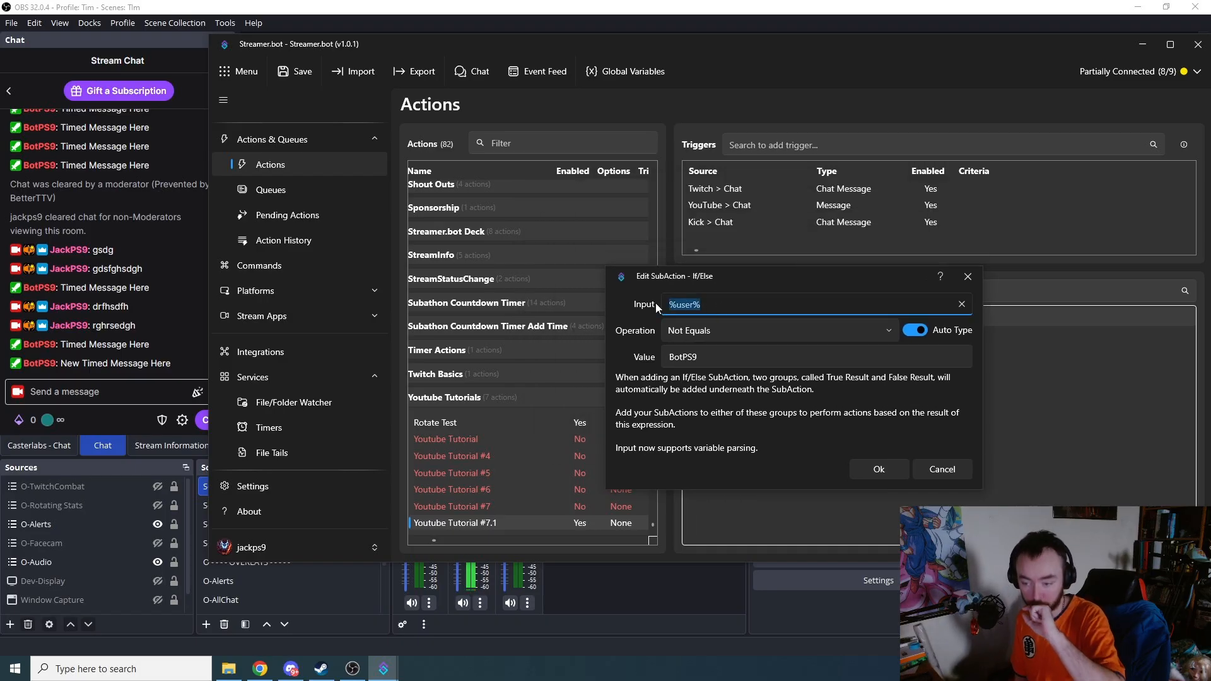
{"action": "left_click", "coordinate": [716, 308]}
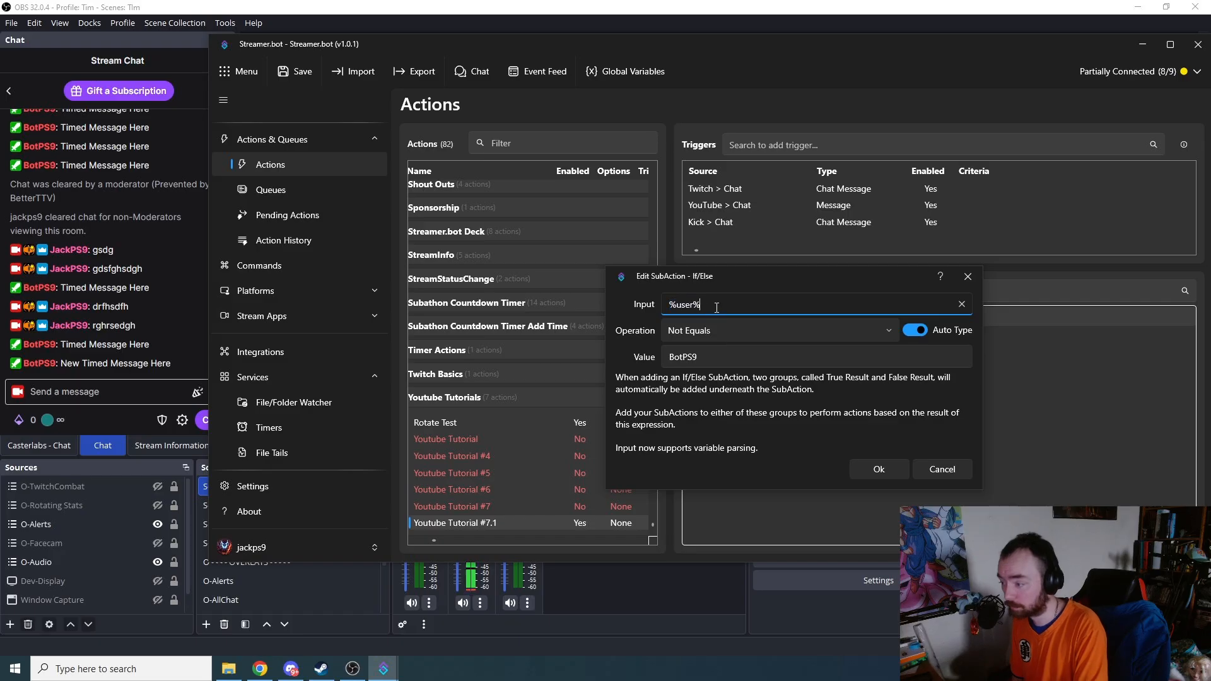
{"action": "left_click", "coordinate": [692, 309]}
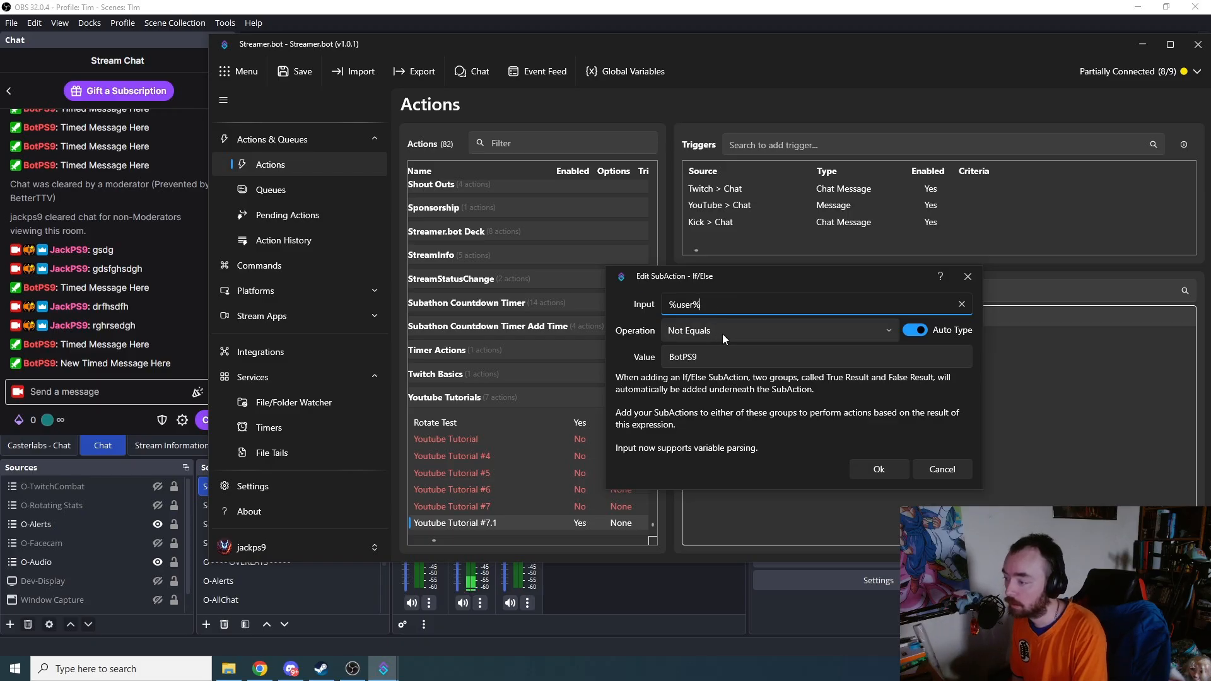
{"action": "left_click", "coordinate": [719, 357]}
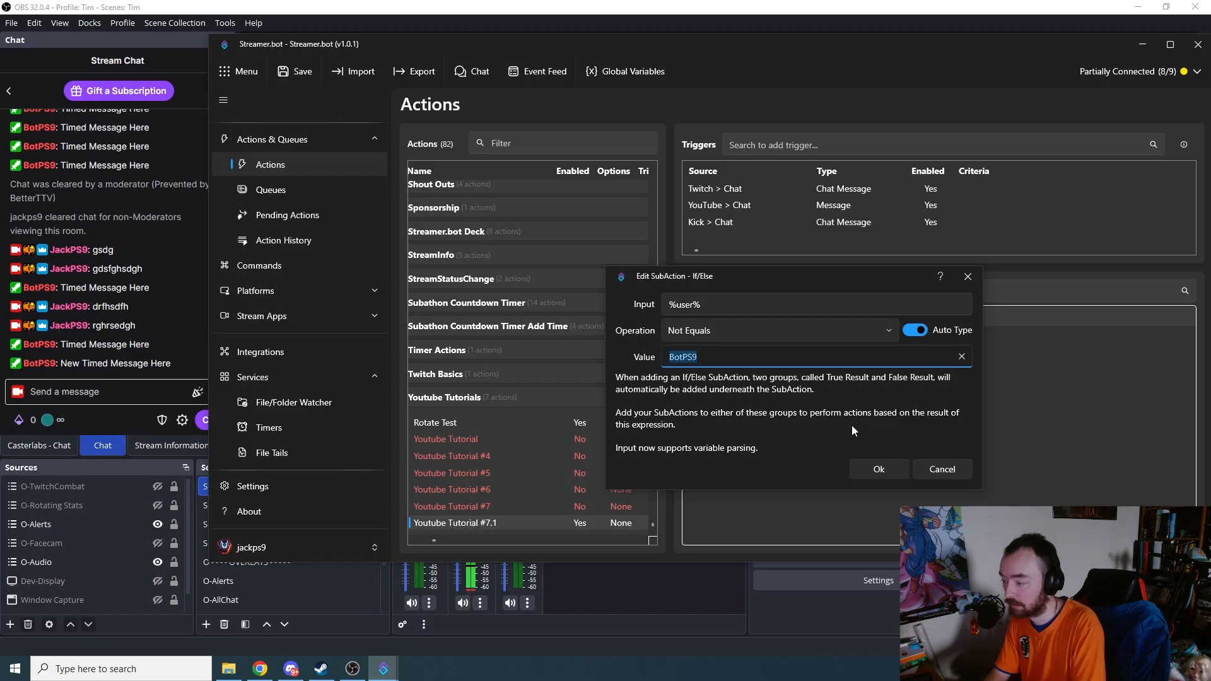
{"action": "left_click", "coordinate": [932, 469]}
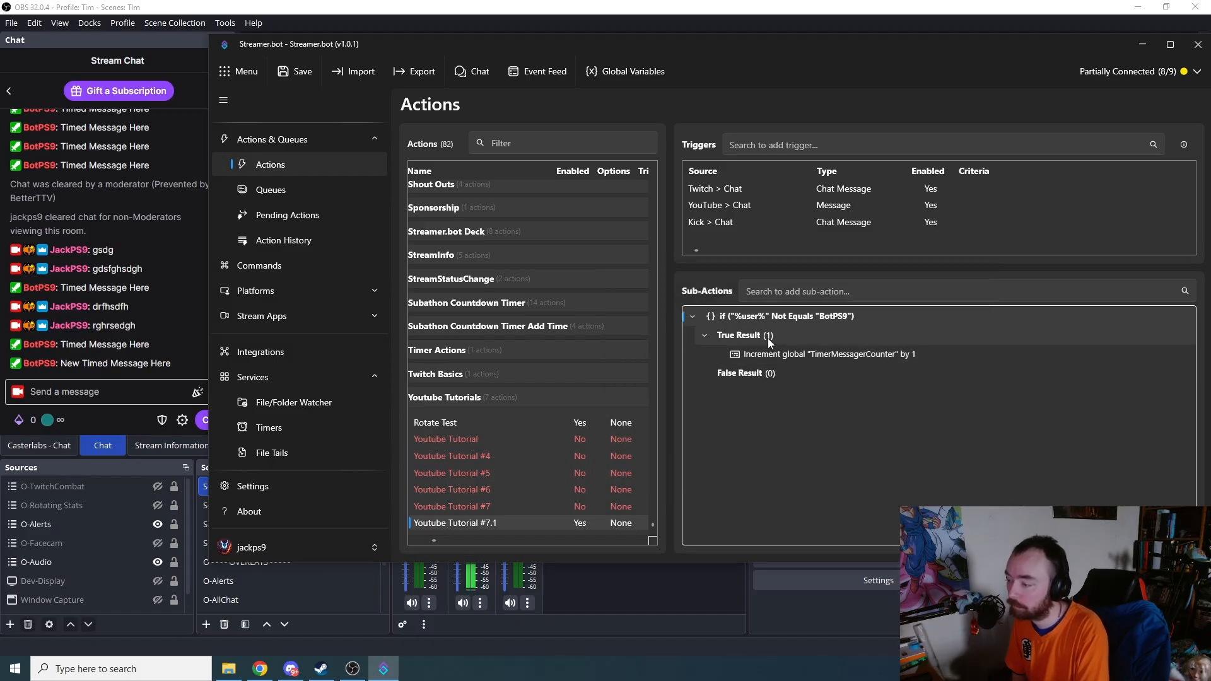
{"action": "double_click", "coordinate": [831, 358]}
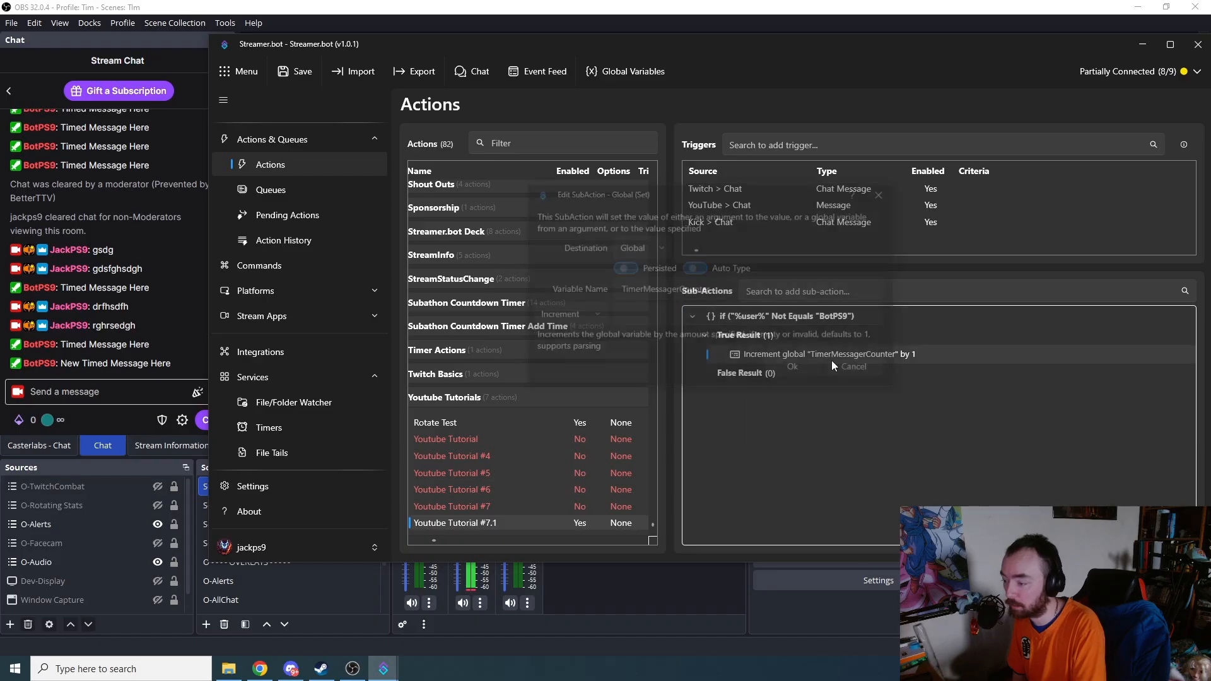
{"action": "left_click", "coordinate": [839, 376]}
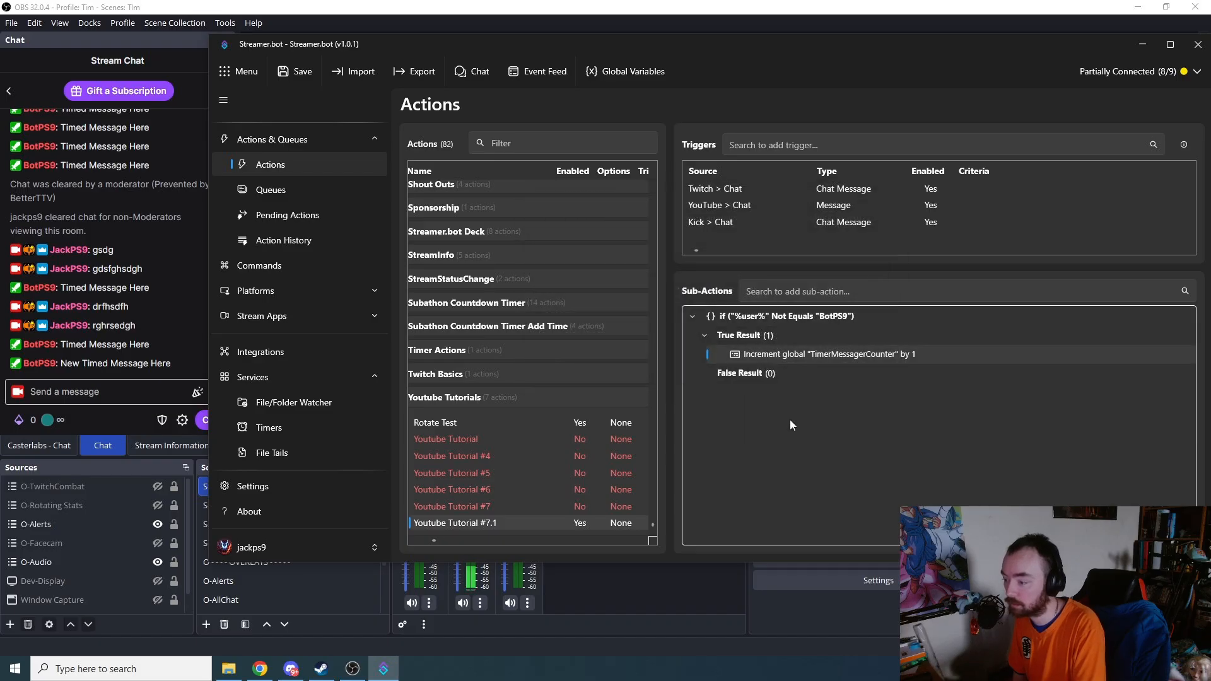
{"action": "right_click", "coordinate": [762, 471]}
{"action": "mouse_move", "coordinate": [820, 577]}
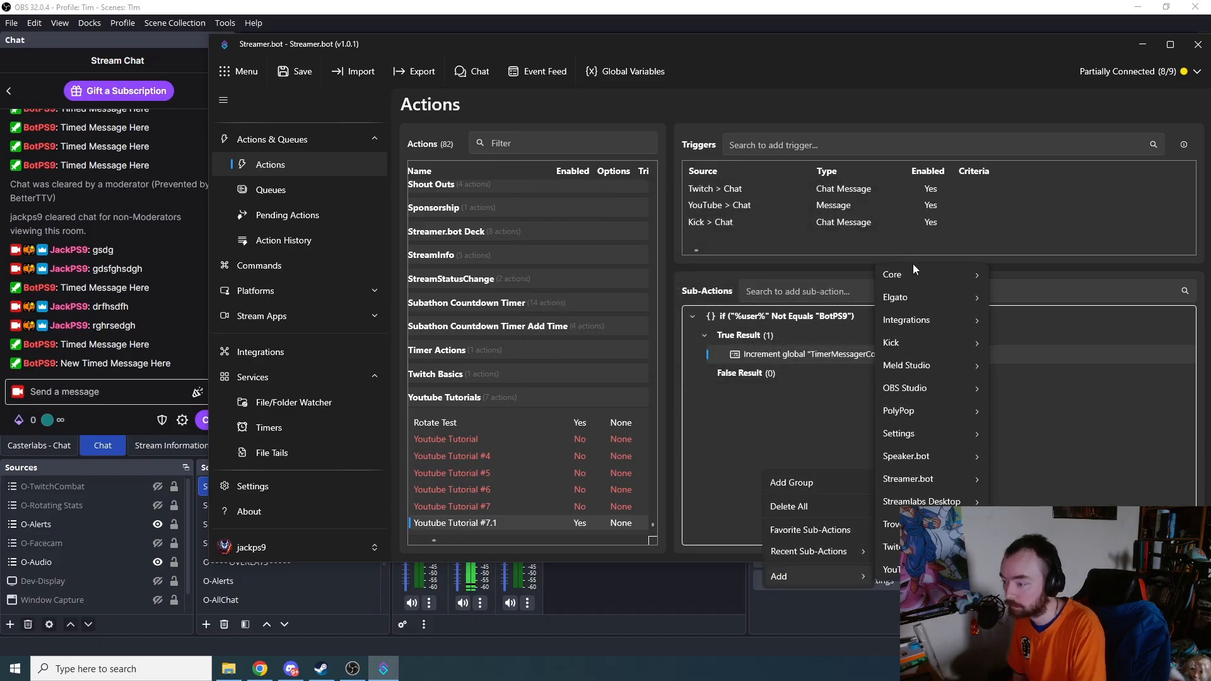
{"action": "mouse_move", "coordinate": [921, 277]}
{"action": "mouse_move", "coordinate": [1046, 371]}
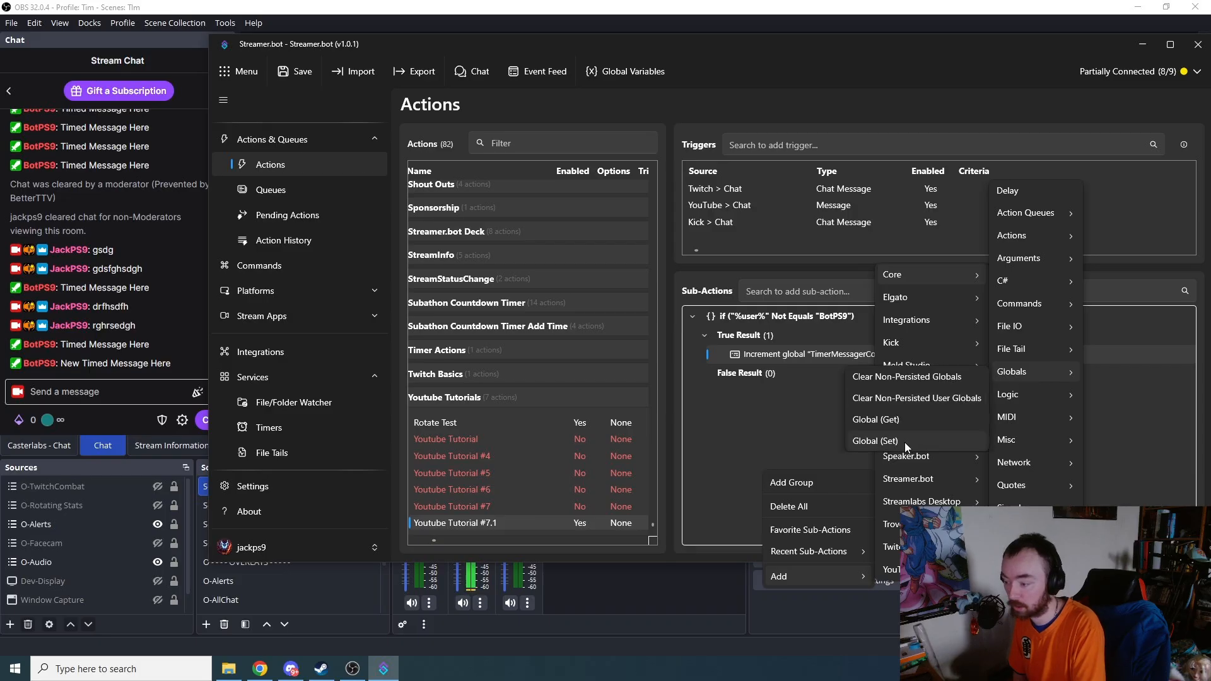
{"action": "left_click", "coordinate": [788, 357]}
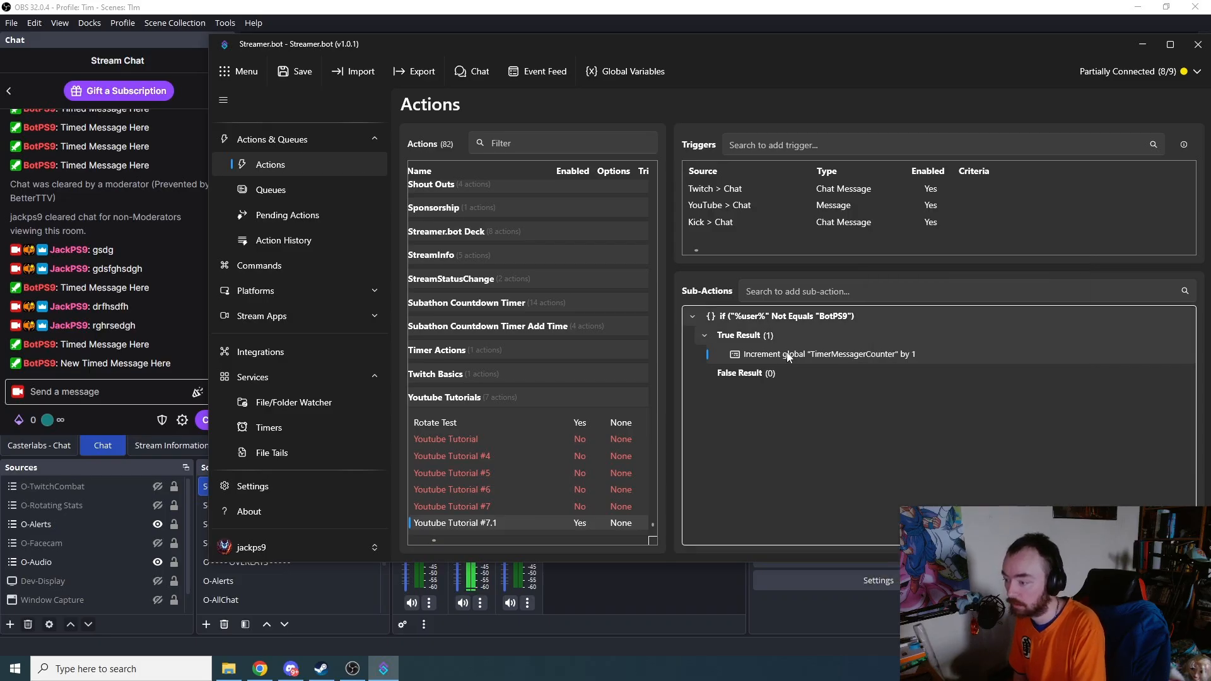
Change the variable name in the True Result's increment global sub-action to "TimedMessageCounter" and save the sub-action
{"action": "double_click", "coordinate": [794, 355]}
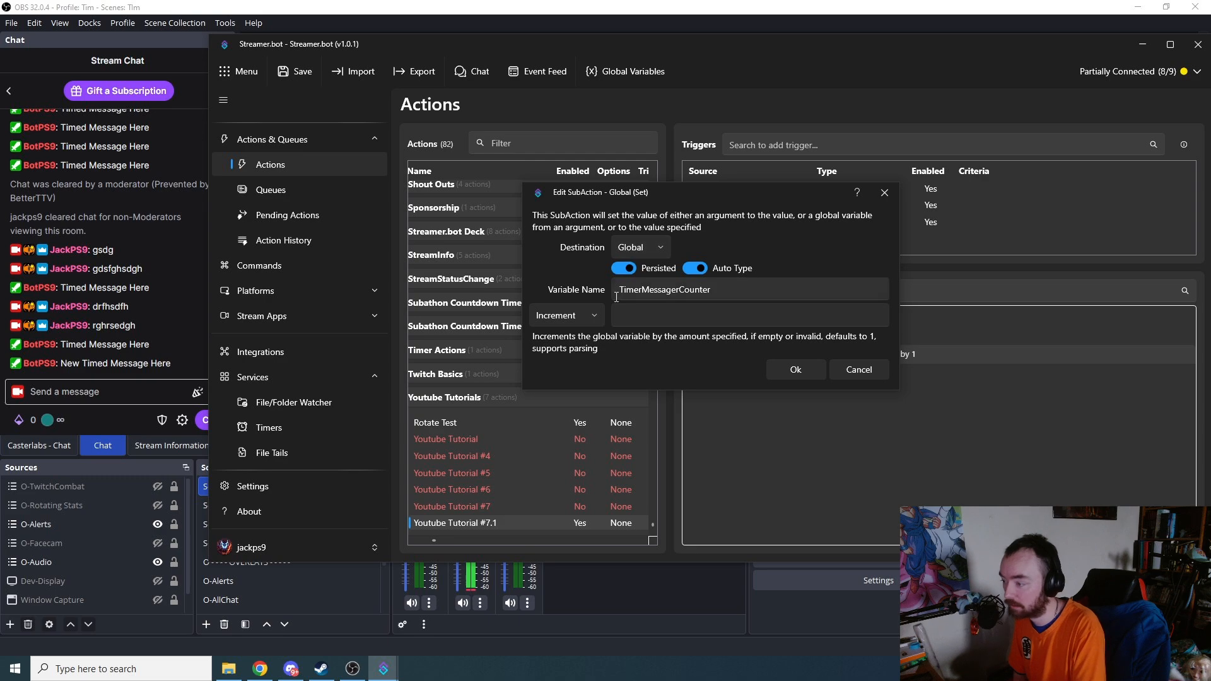
{"action": "left_click", "coordinate": [641, 294]}
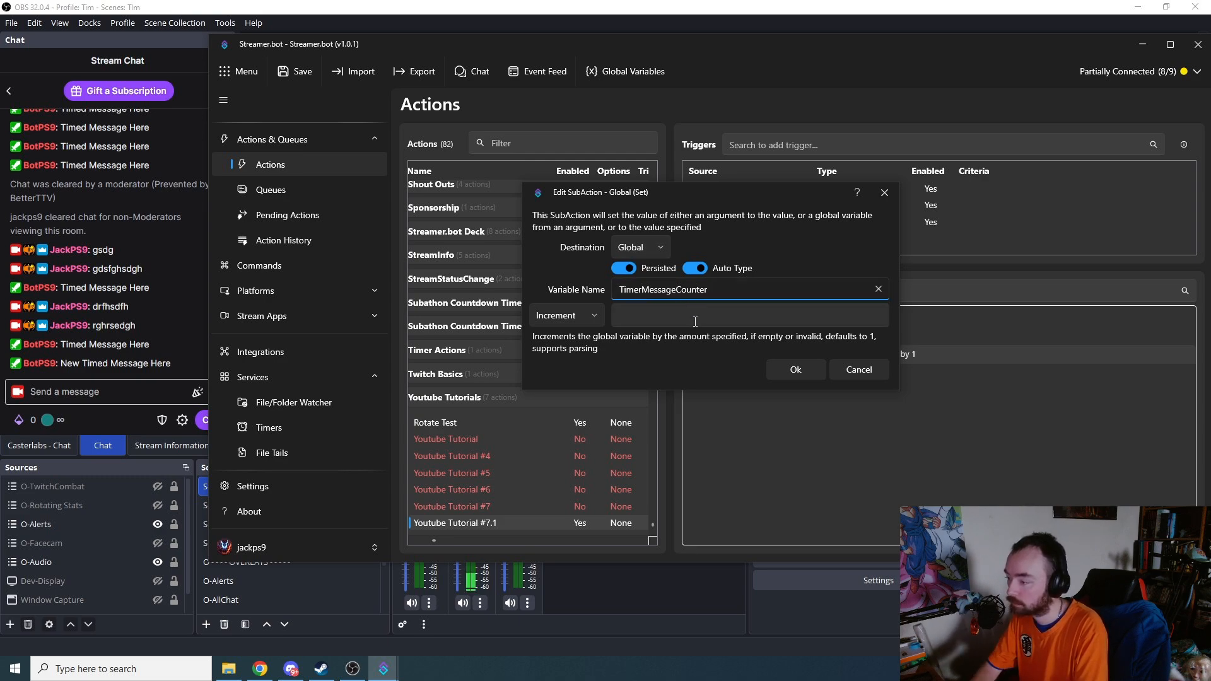
{"action": "key", "text": "BackSpace"}
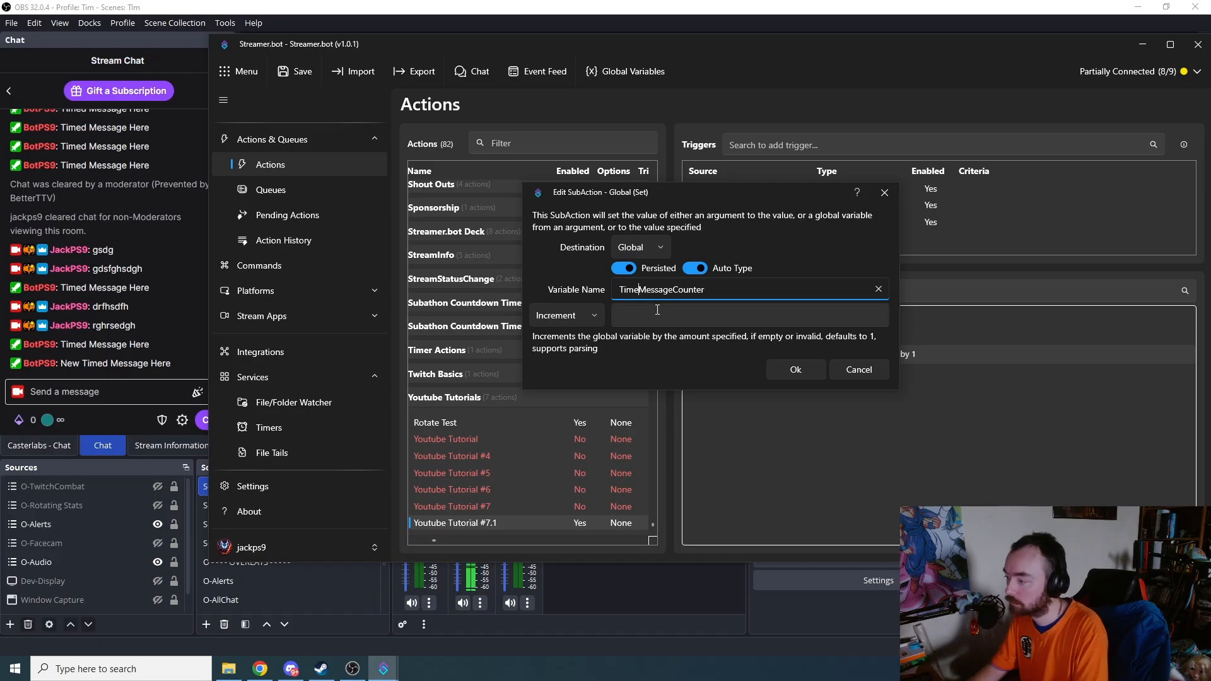
{"action": "type", "text": "d"}
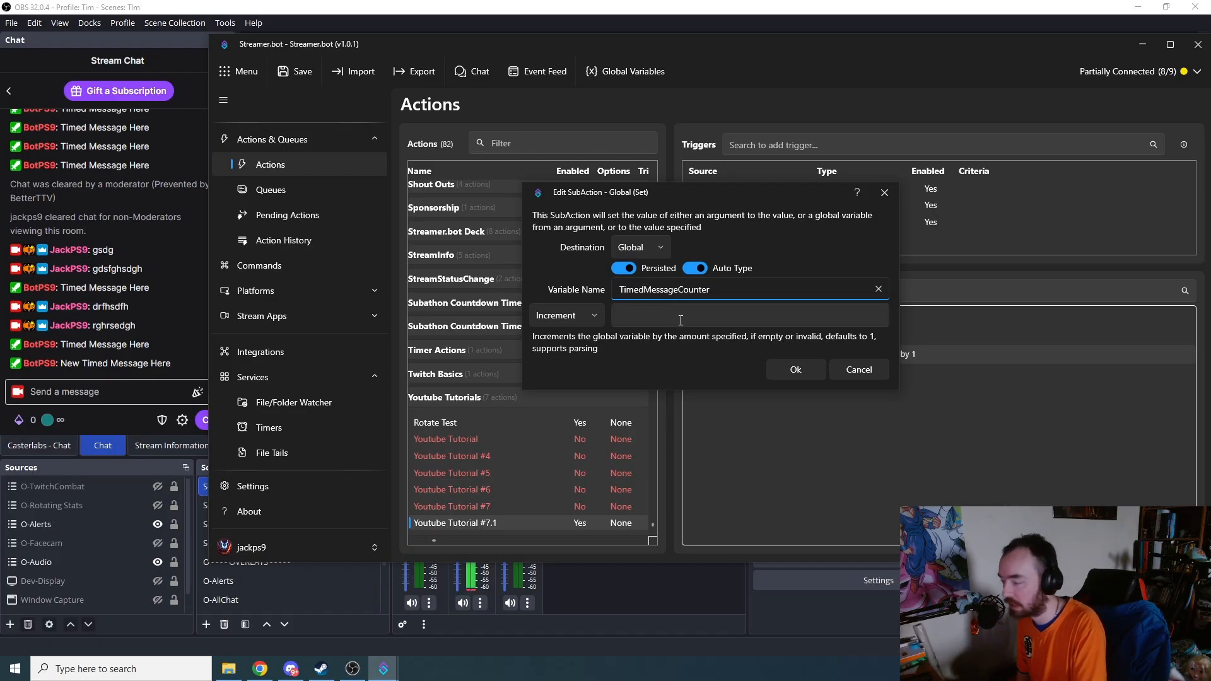
{"action": "left_click", "coordinate": [584, 320]}
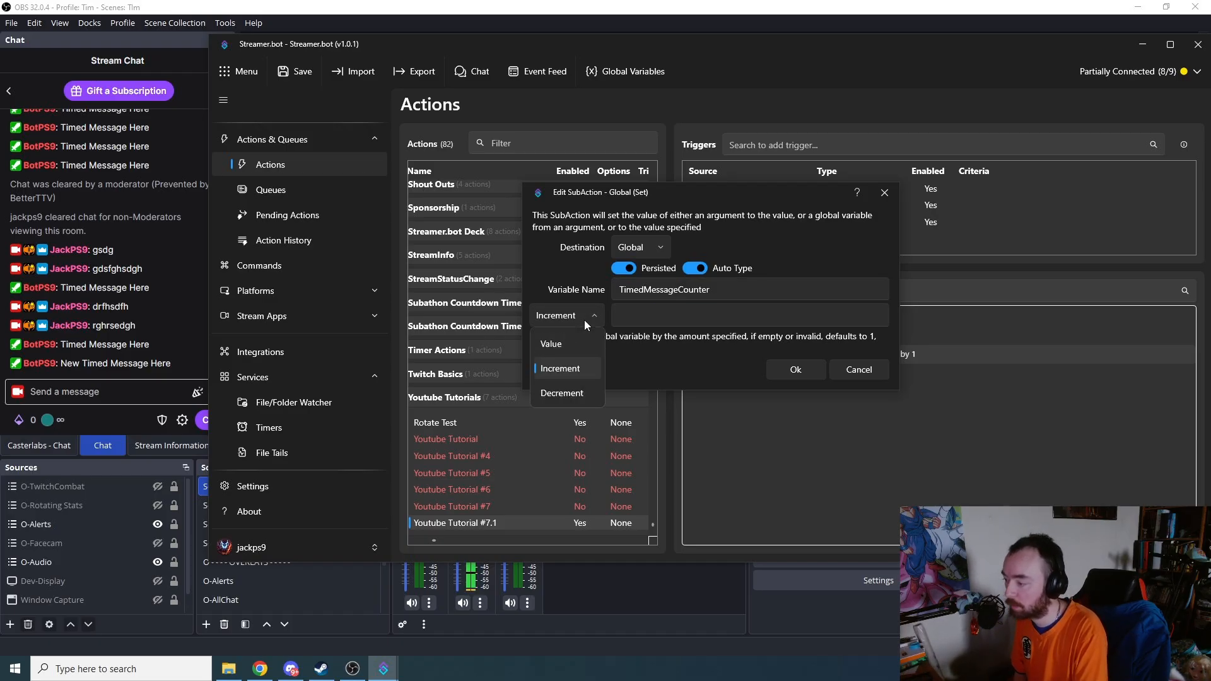
{"action": "left_click", "coordinate": [584, 320]}
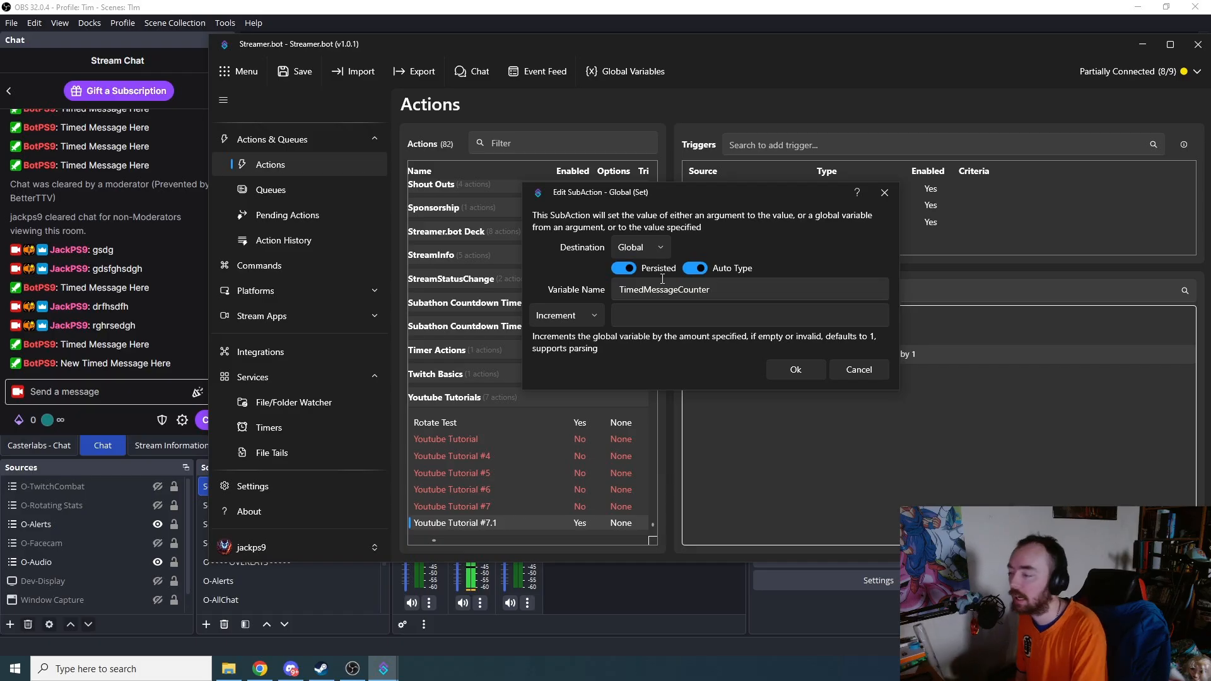
{"action": "left_click", "coordinate": [629, 274]}
{"action": "left_click", "coordinate": [630, 275]}
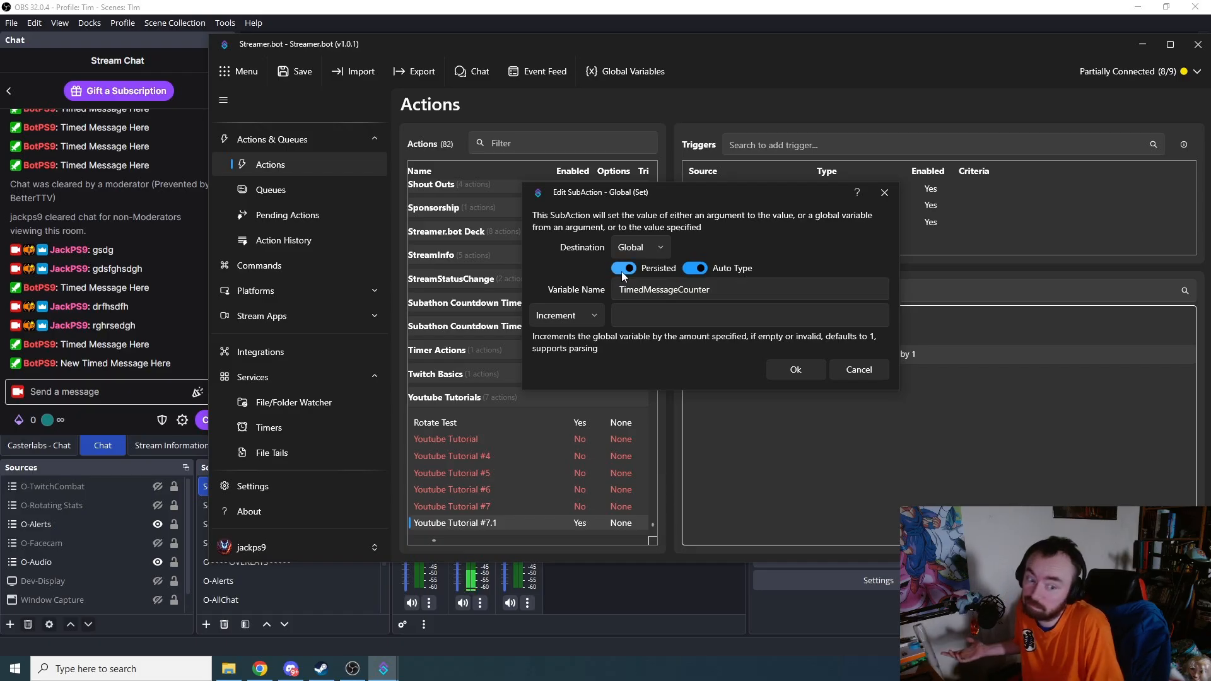
{"action": "left_click", "coordinate": [810, 369]}
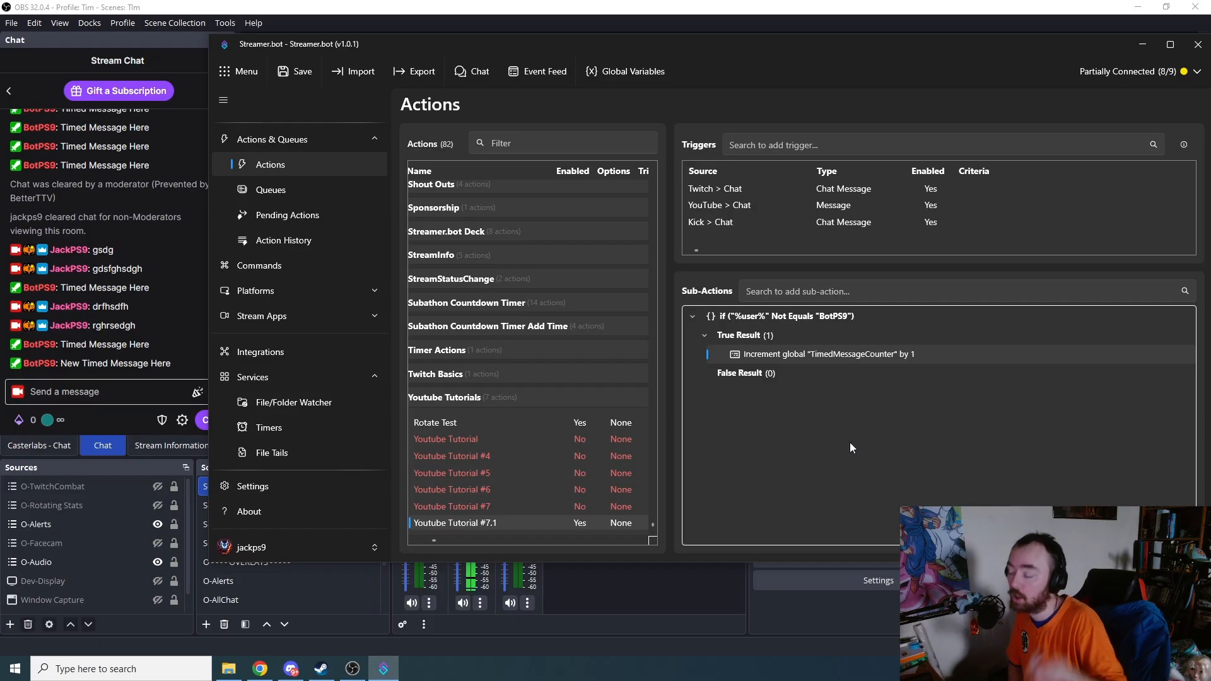
Start a new If/Else sub-action in the Youtube Tutorial #7 action with "%TimedMessageCounter" as its input
{"action": "left_click", "coordinate": [516, 507]}
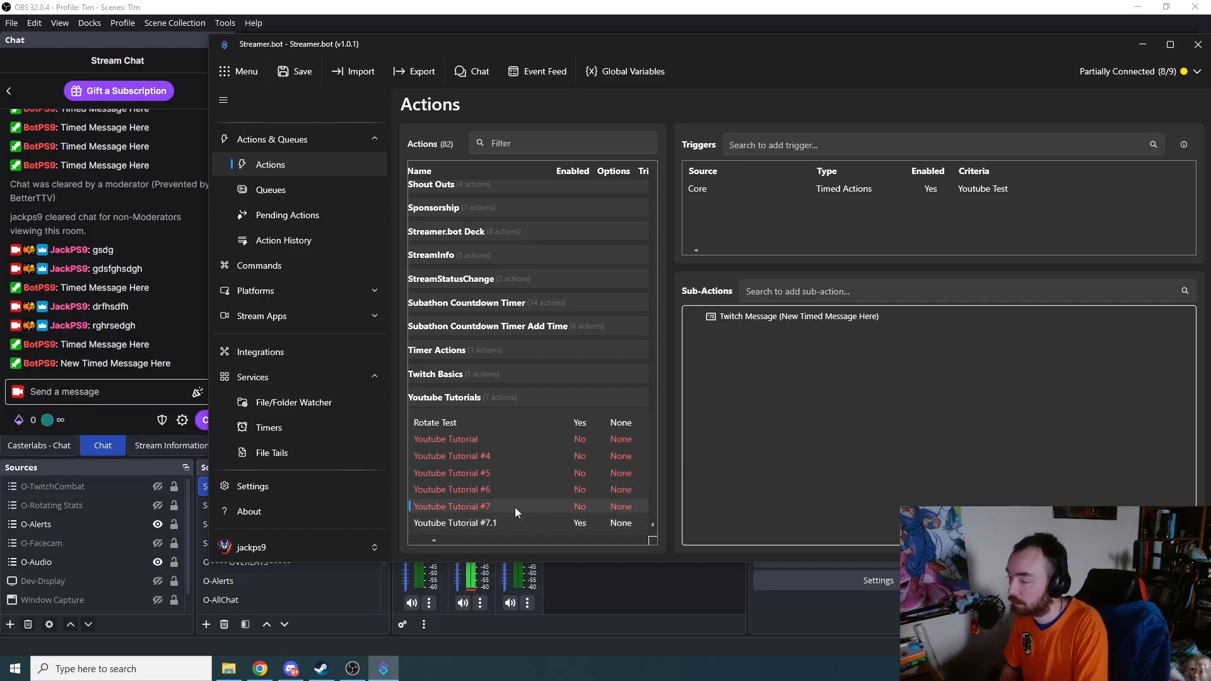
{"action": "left_click", "coordinate": [502, 524]}
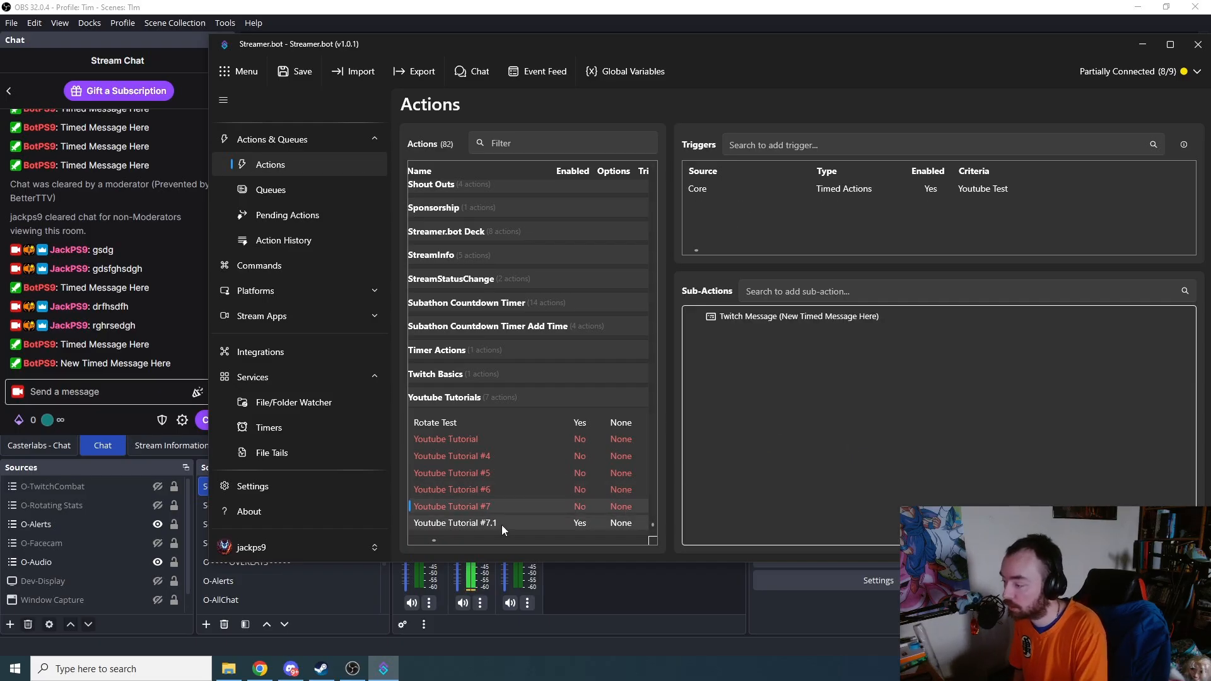
{"action": "left_click", "coordinate": [495, 508]}
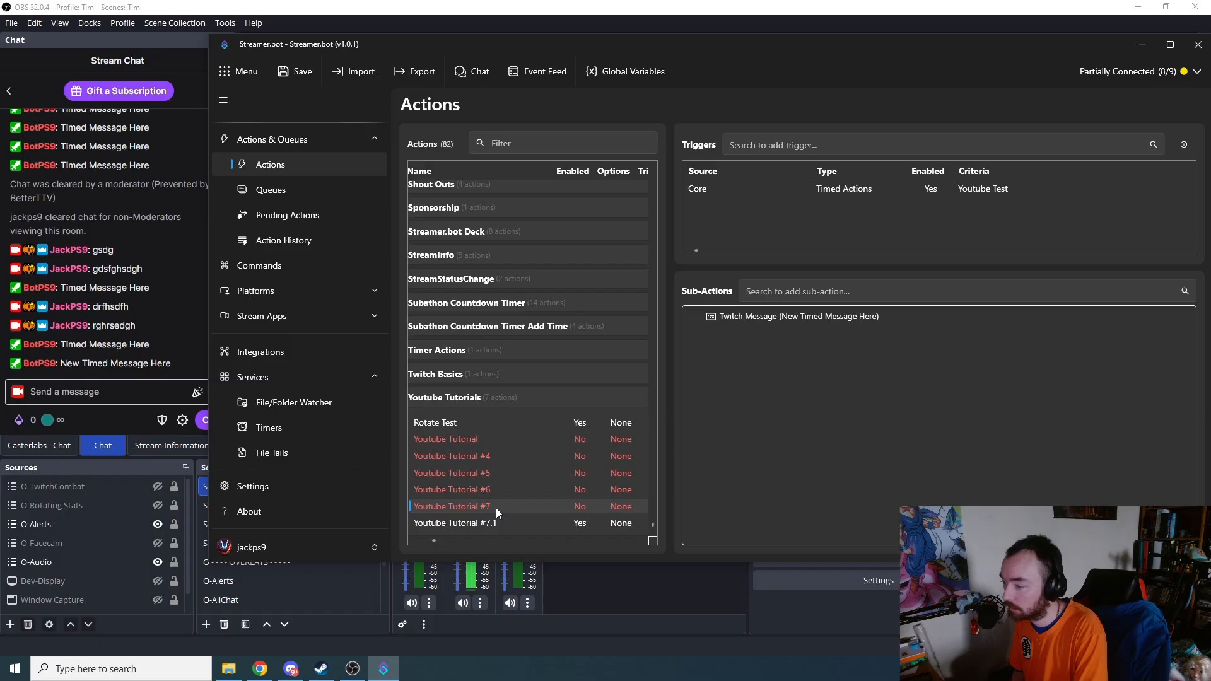
{"action": "right_click", "coordinate": [770, 362]}
{"action": "mouse_move", "coordinate": [826, 469]}
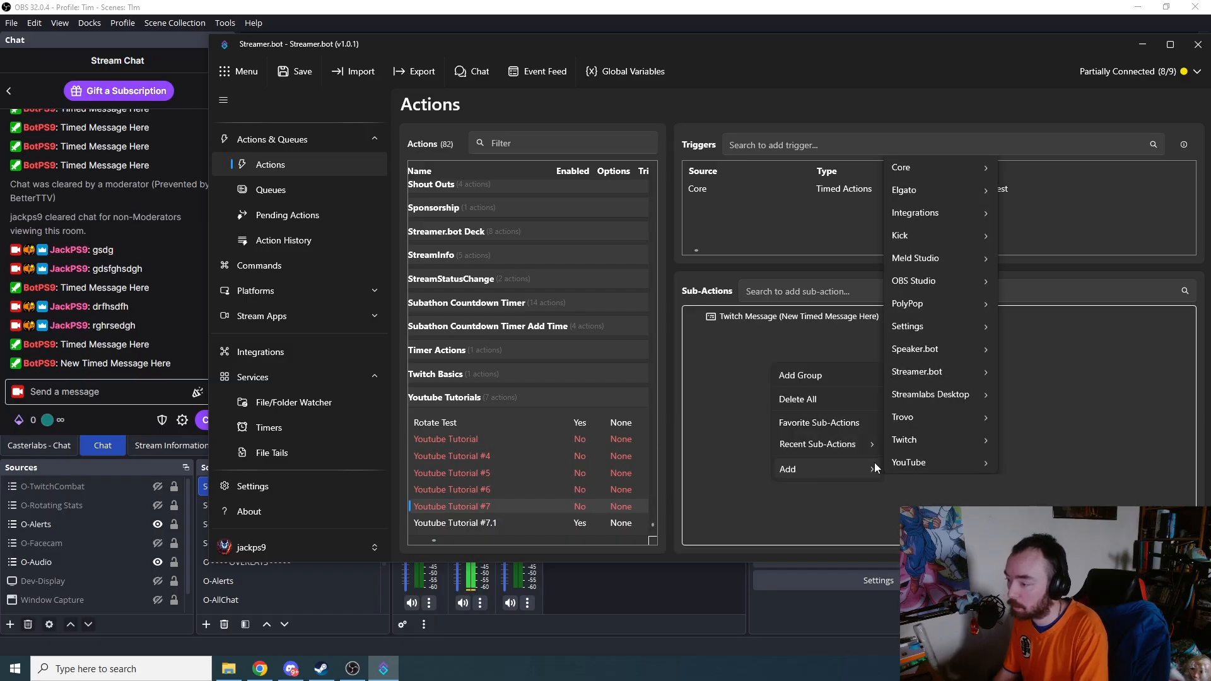
{"action": "mouse_move", "coordinate": [944, 372]}
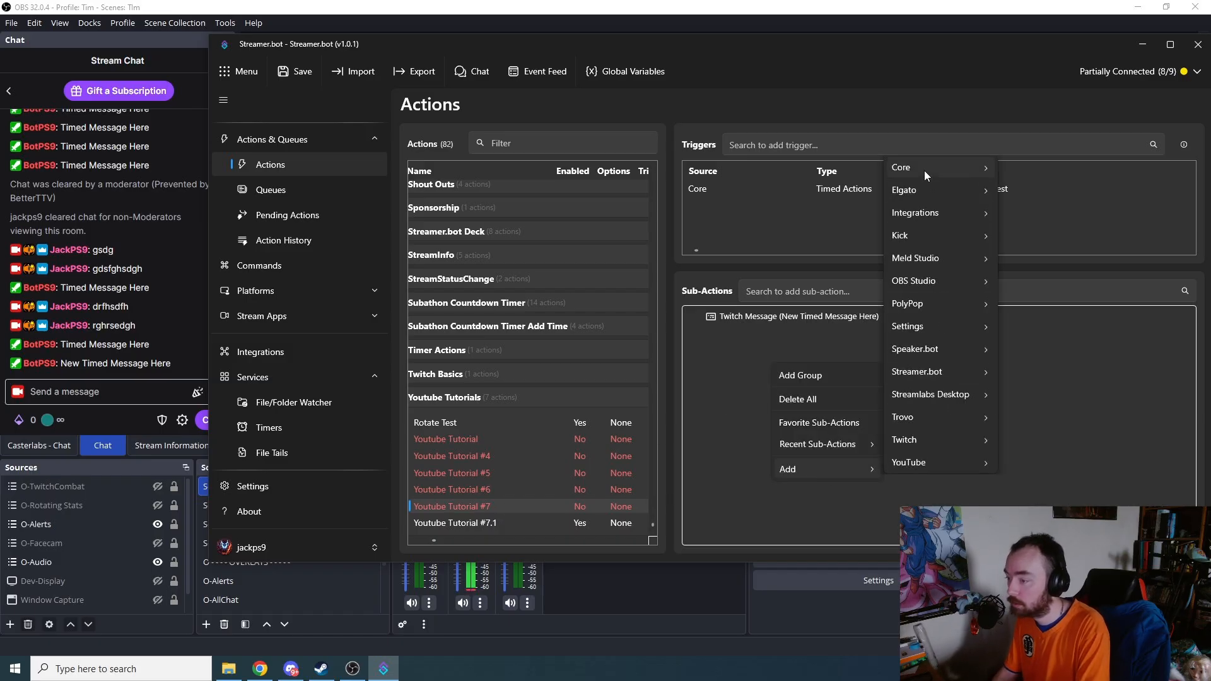
{"action": "mouse_move", "coordinate": [925, 171]}
{"action": "mouse_move", "coordinate": [1031, 383]}
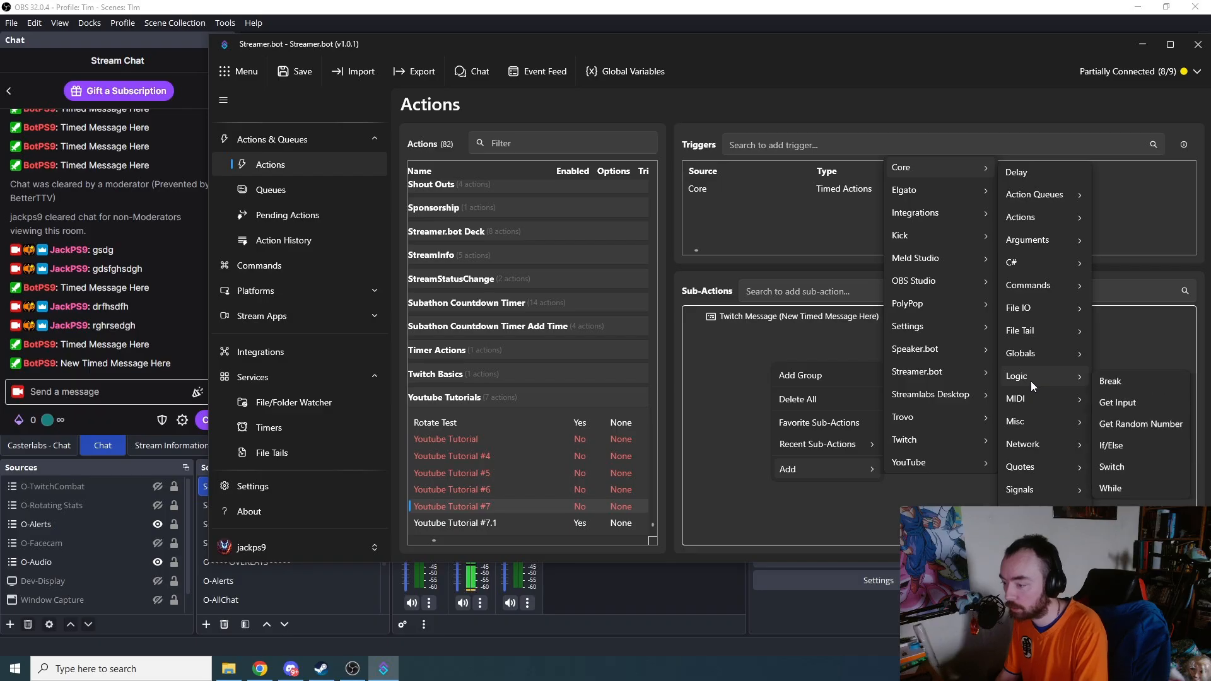
{"action": "left_click", "coordinate": [1129, 446]}
{"action": "left_click", "coordinate": [623, 212]}
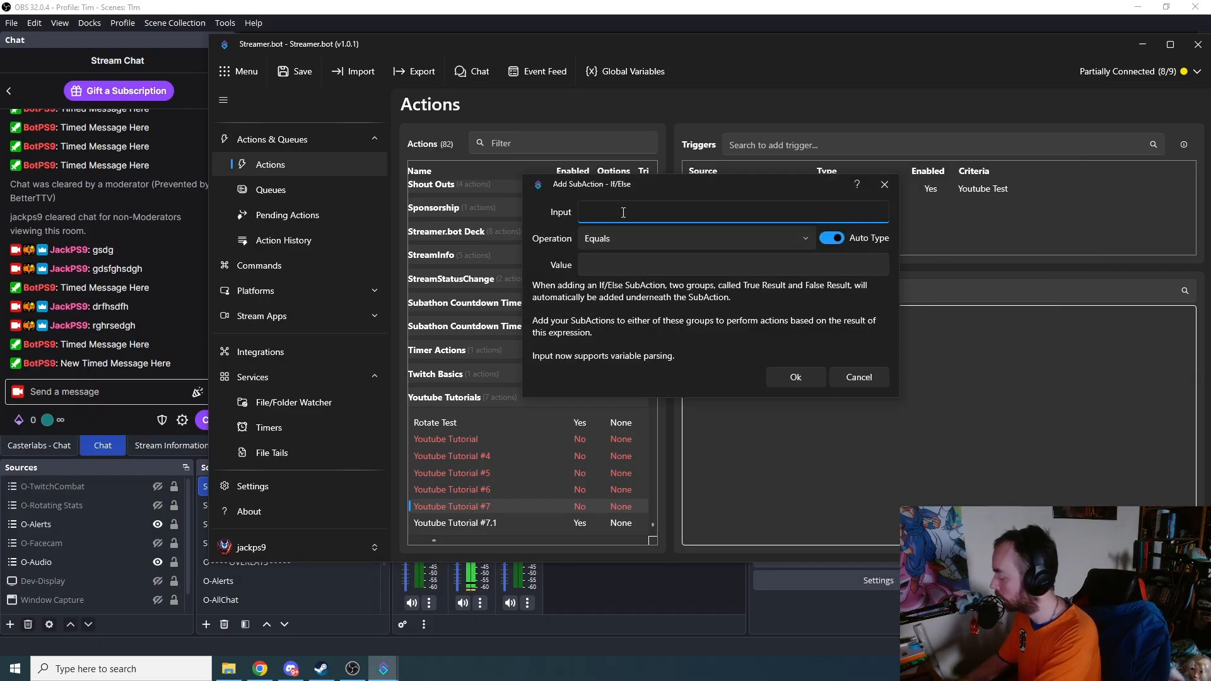
{"action": "type", "text": "%TimedMessageC"}
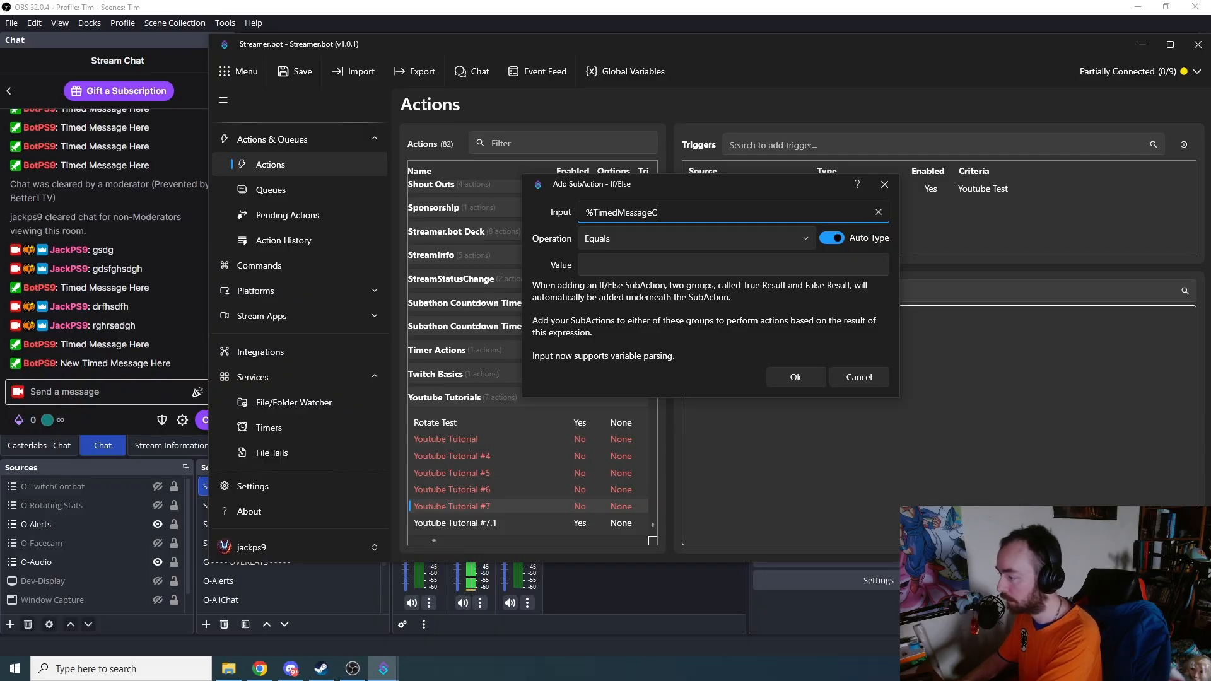
{"action": "type", "text": "ounter"}
Set the If/Else operation to Greater Than with a value of 1 and save the sub-action
{"action": "left_click", "coordinate": [638, 237]}
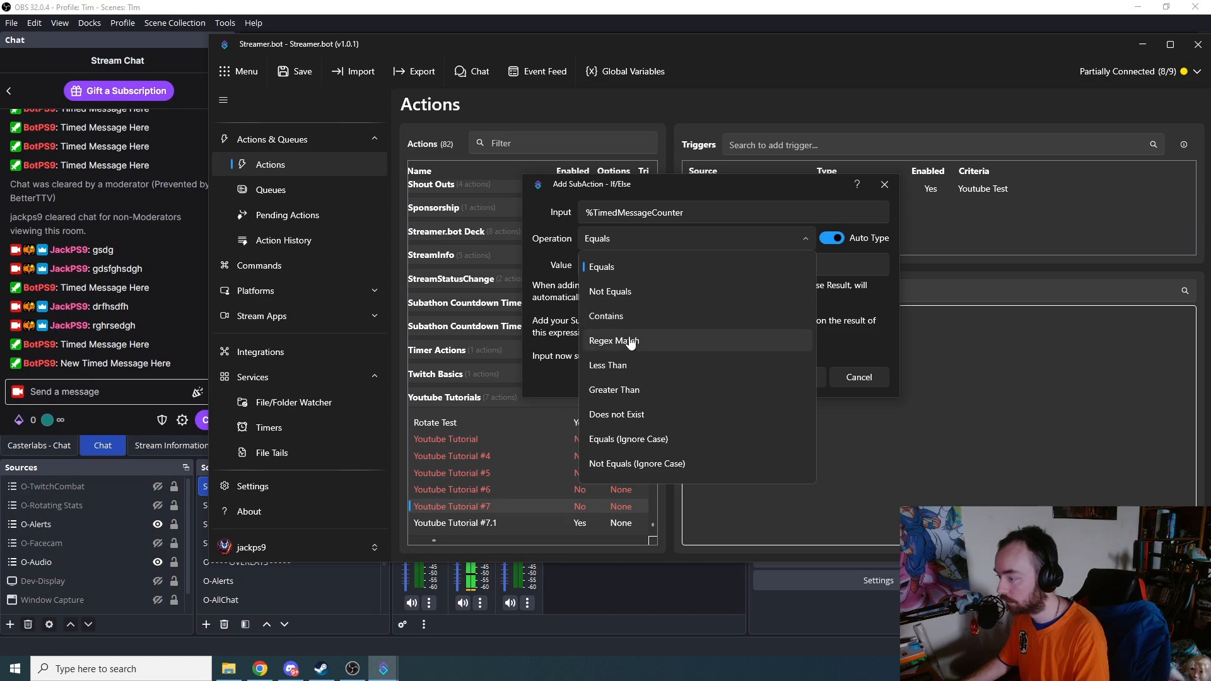
{"action": "left_click", "coordinate": [612, 390]}
{"action": "left_click", "coordinate": [609, 268]}
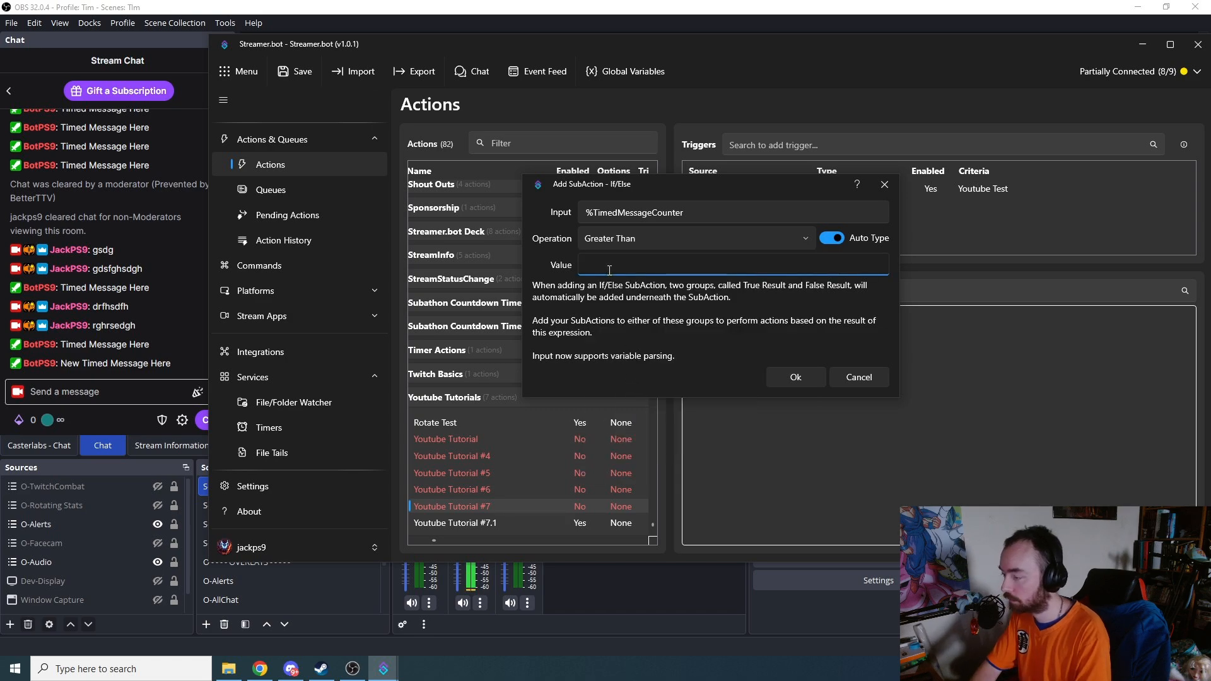
{"action": "type", "text": "1"}
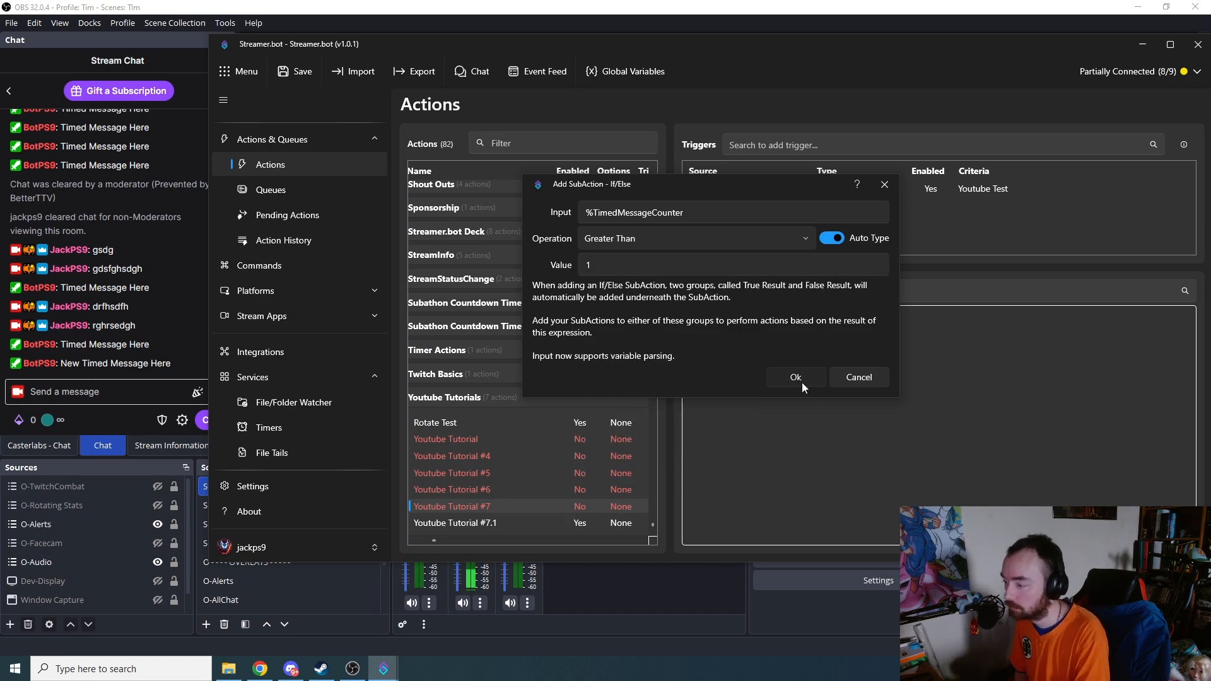
{"action": "left_click", "coordinate": [800, 379]}
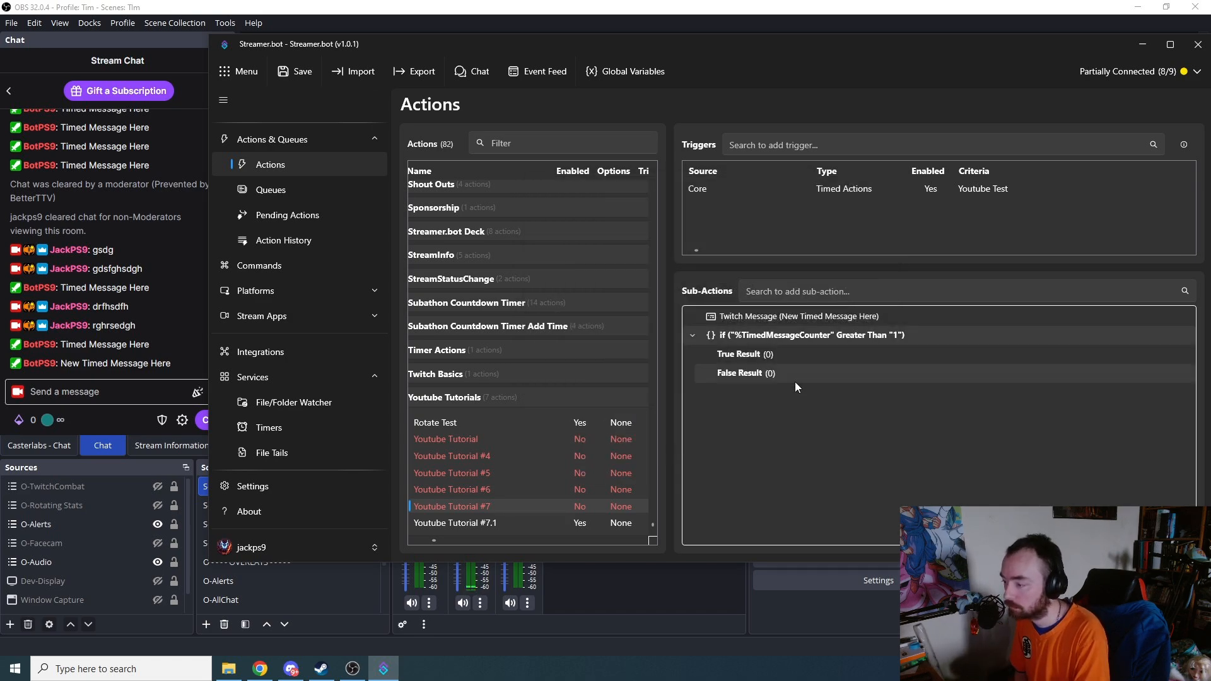
Move the Twitch Message sub-action into the If/Else's True Result and enable the Youtube Tutorial #7 action
{"action": "right_click", "coordinate": [771, 357]}
{"action": "left_click", "coordinate": [812, 324]}
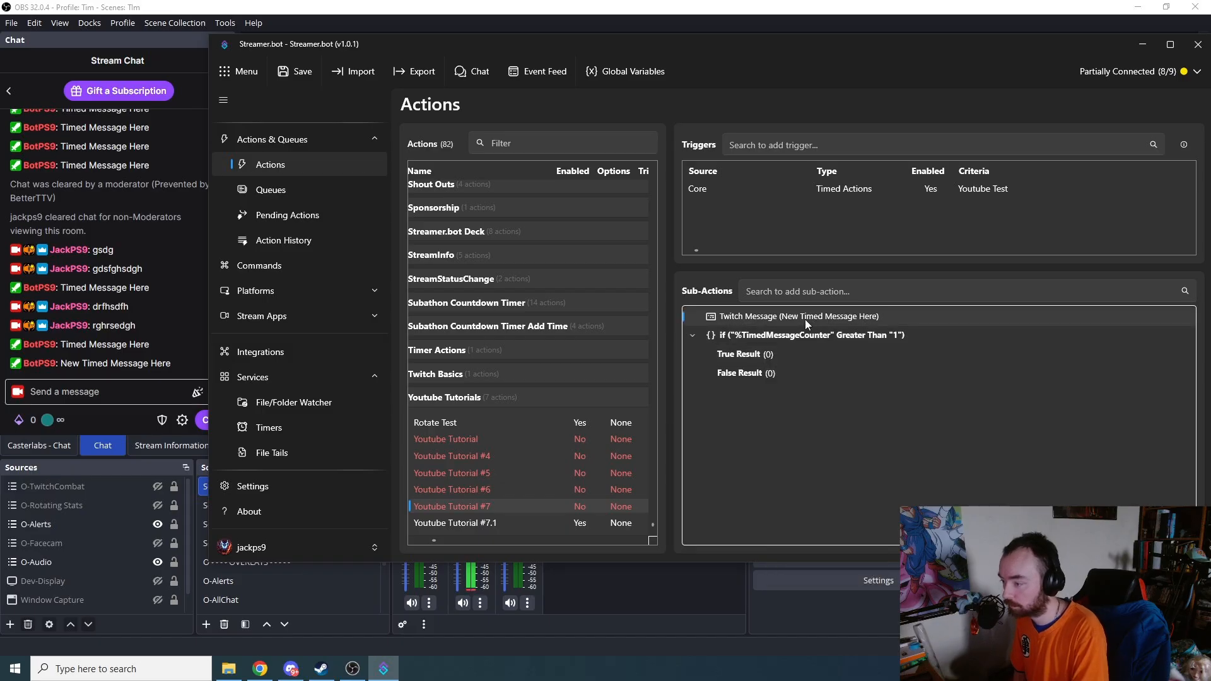
{"action": "left_click_drag", "start_coordinate": [811, 325], "coordinate": [767, 357]}
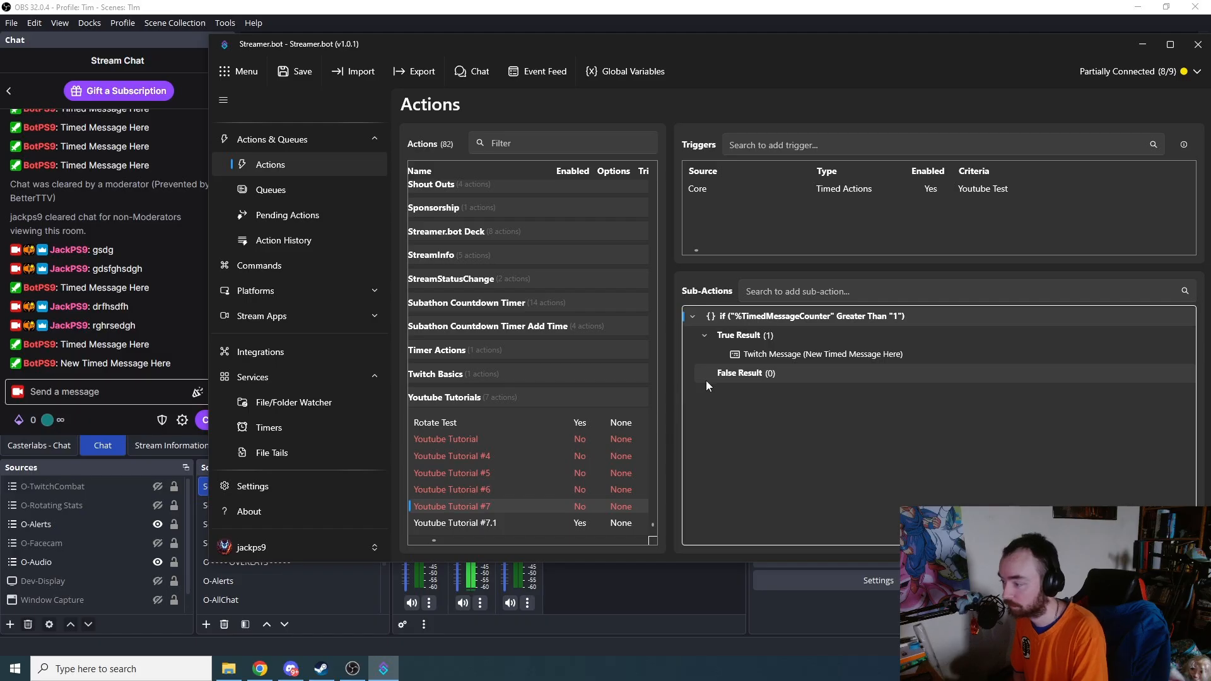
{"action": "right_click", "coordinate": [489, 507]}
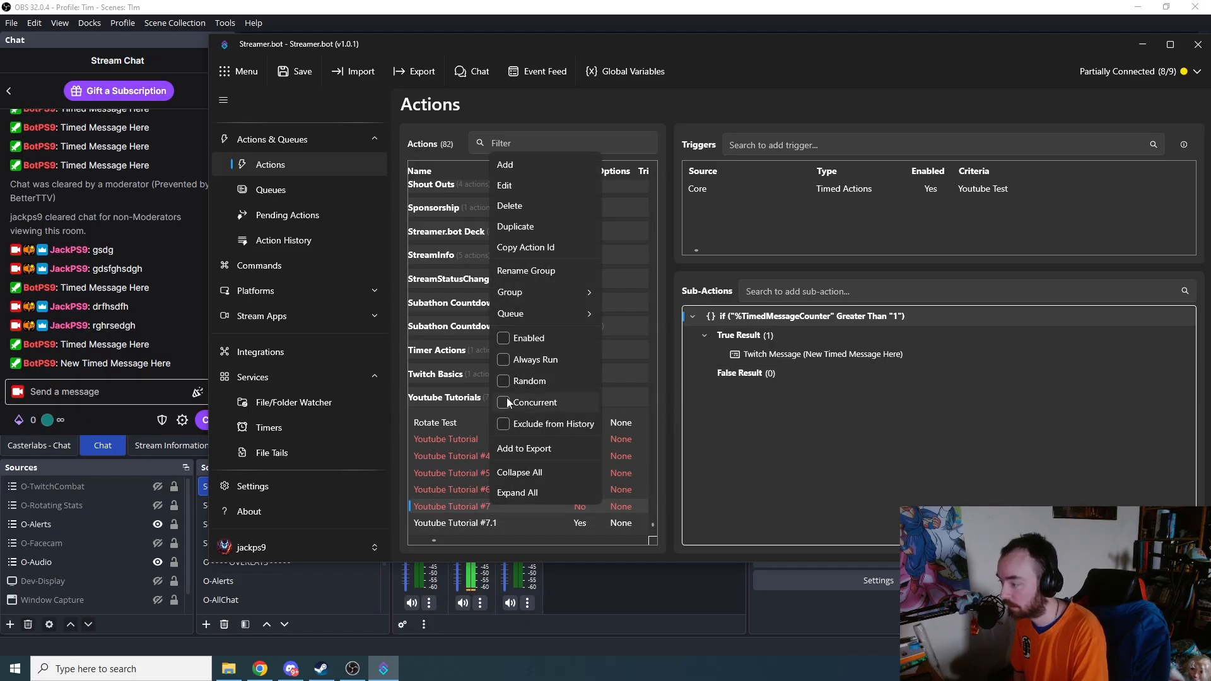
{"action": "left_click", "coordinate": [503, 339]}
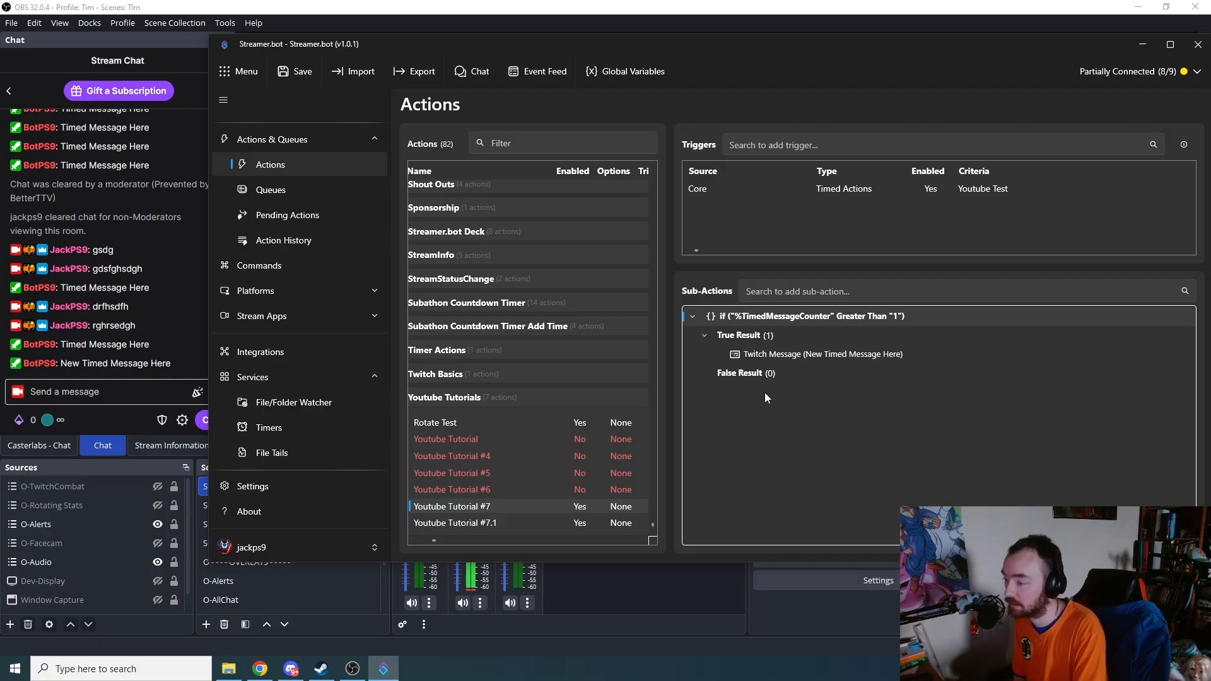
Correct the If/Else sub-action's input to "%TimedMessageCounter%" and save it
{"action": "double_click", "coordinate": [789, 319]}
{"action": "left_click", "coordinate": [689, 211]}
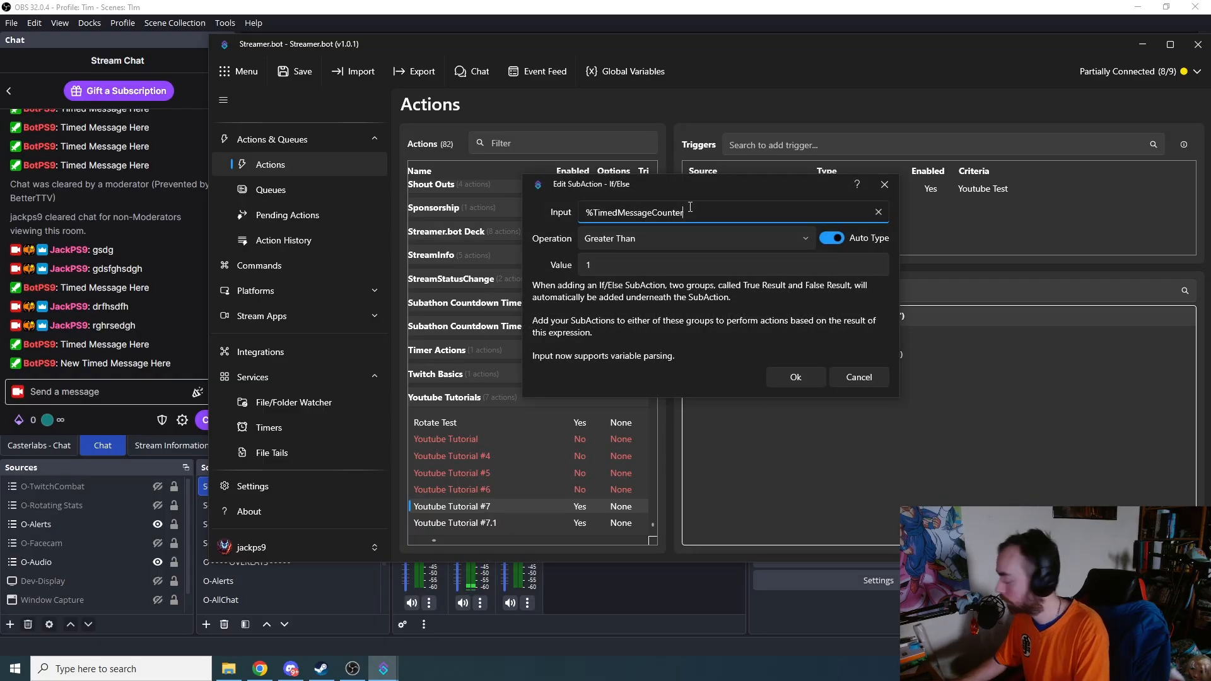
{"action": "type", "text": "%"}
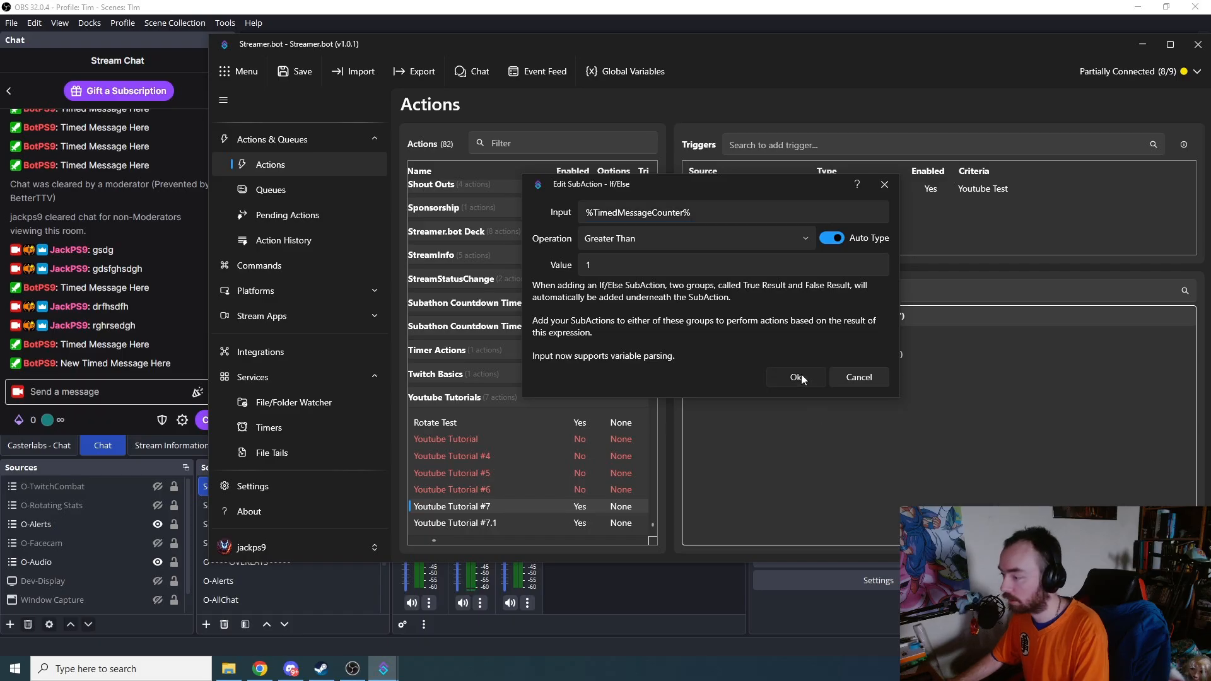
{"action": "left_click", "coordinate": [795, 377]}
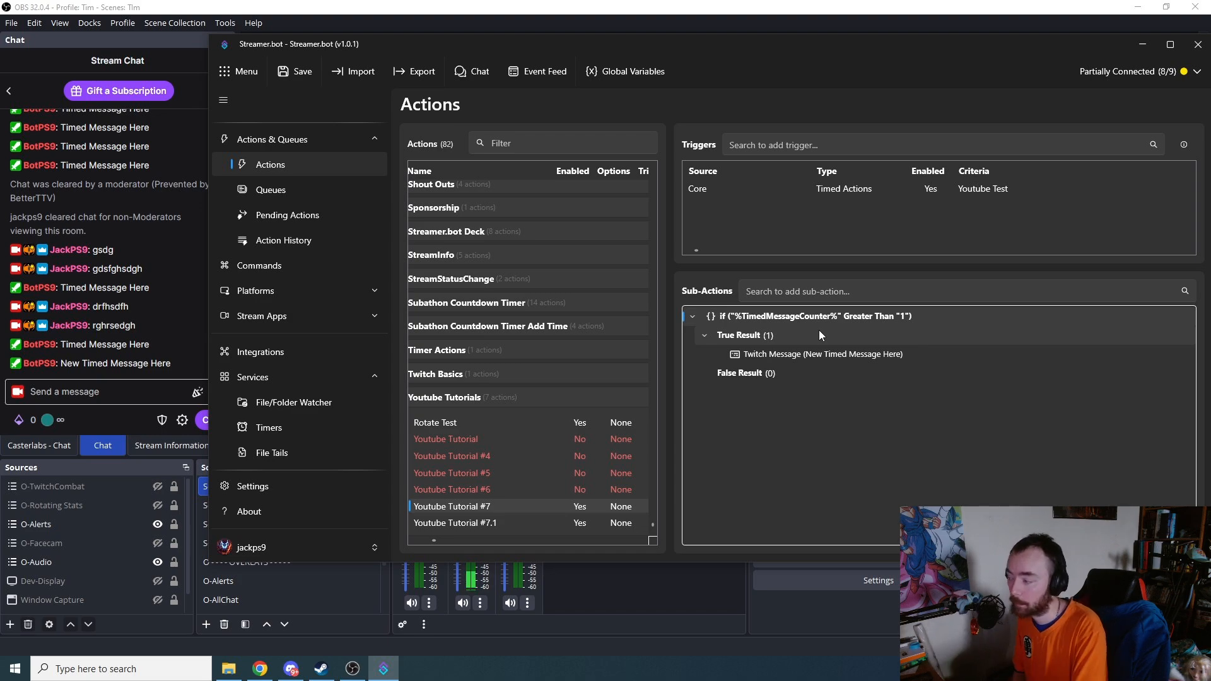
Review the variable used as the If/Else sub-action's input, and close it without saving
{"action": "double_click", "coordinate": [752, 320]}
{"action": "left_click_drag", "start_coordinate": [713, 214], "coordinate": [545, 216]}
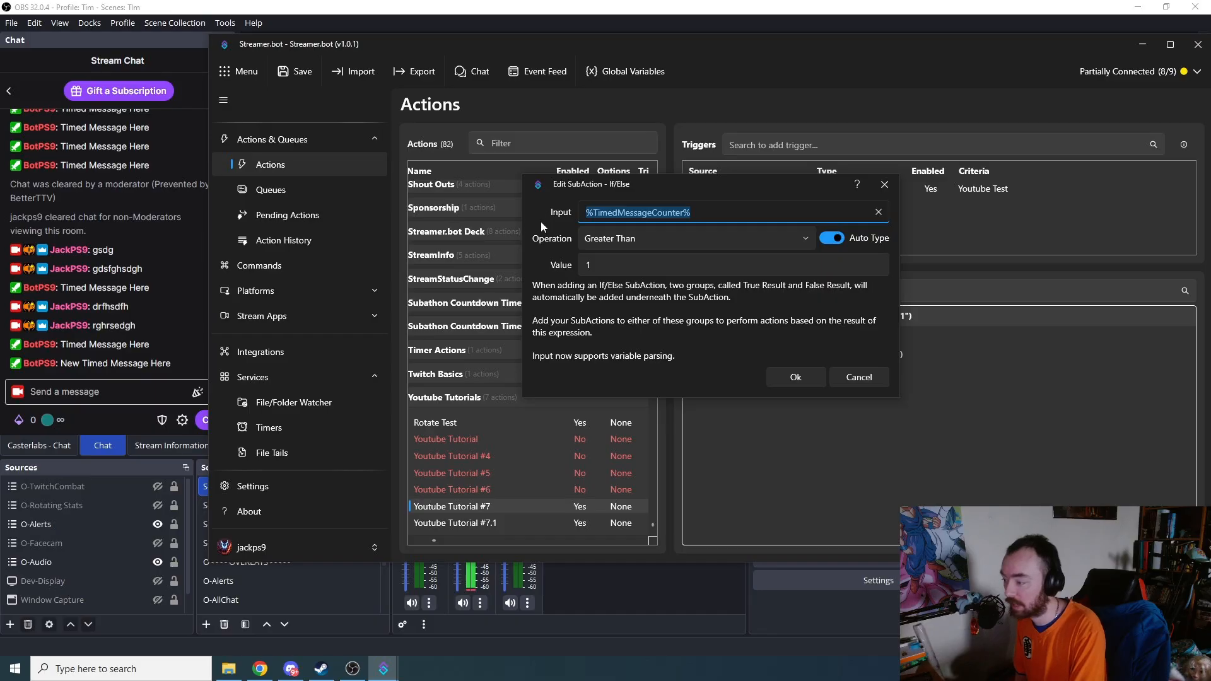
{"action": "left_click", "coordinate": [866, 378]}
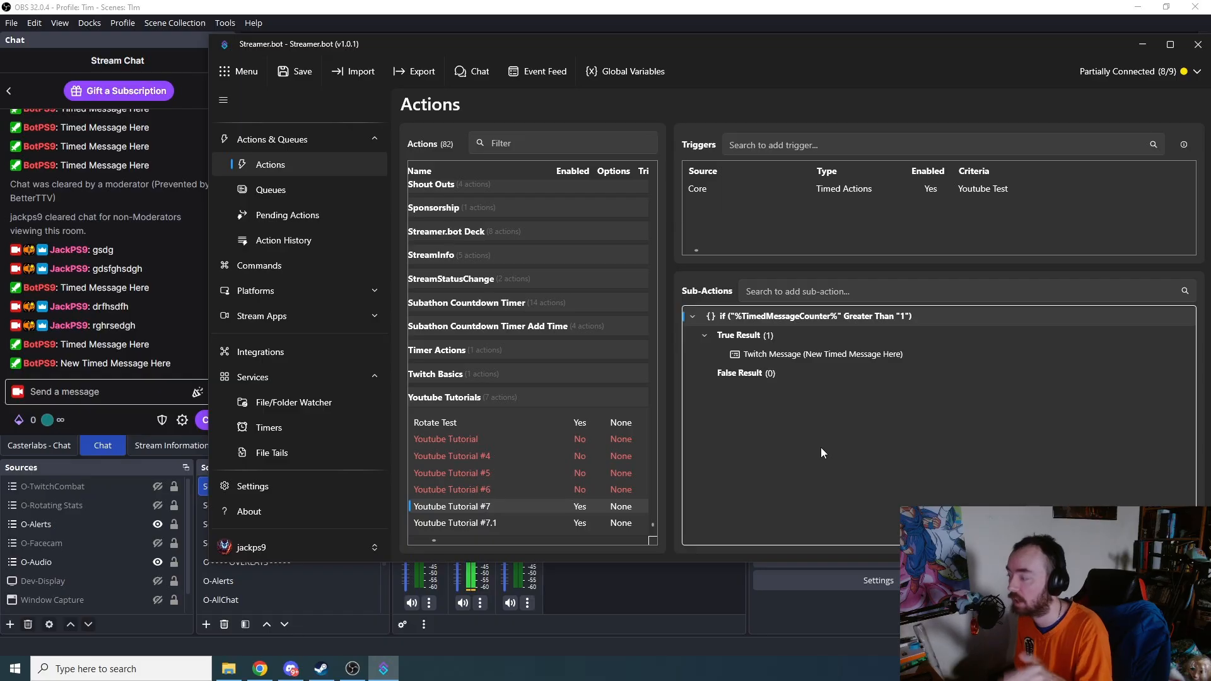
Add a persisted Global (Set) sub-action setting "TimedMessageCounter" to 0, and move it into the True Result below the Twitch Message
{"action": "right_click", "coordinate": [823, 448]}
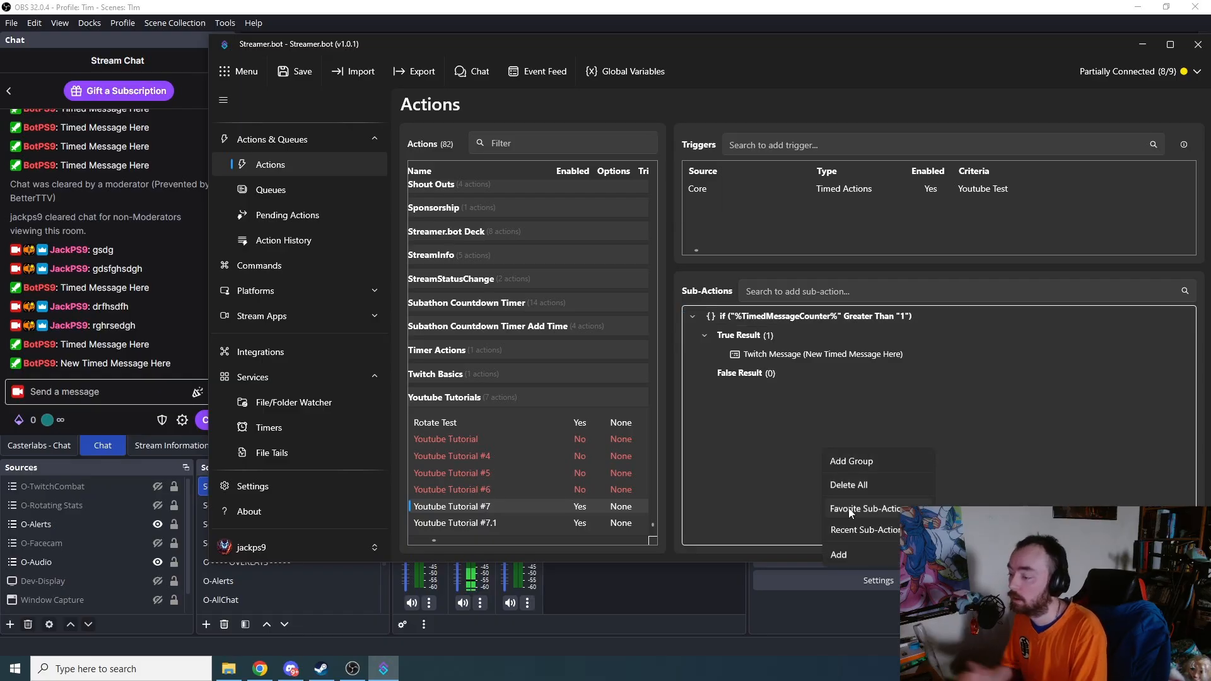
{"action": "mouse_move", "coordinate": [874, 551]}
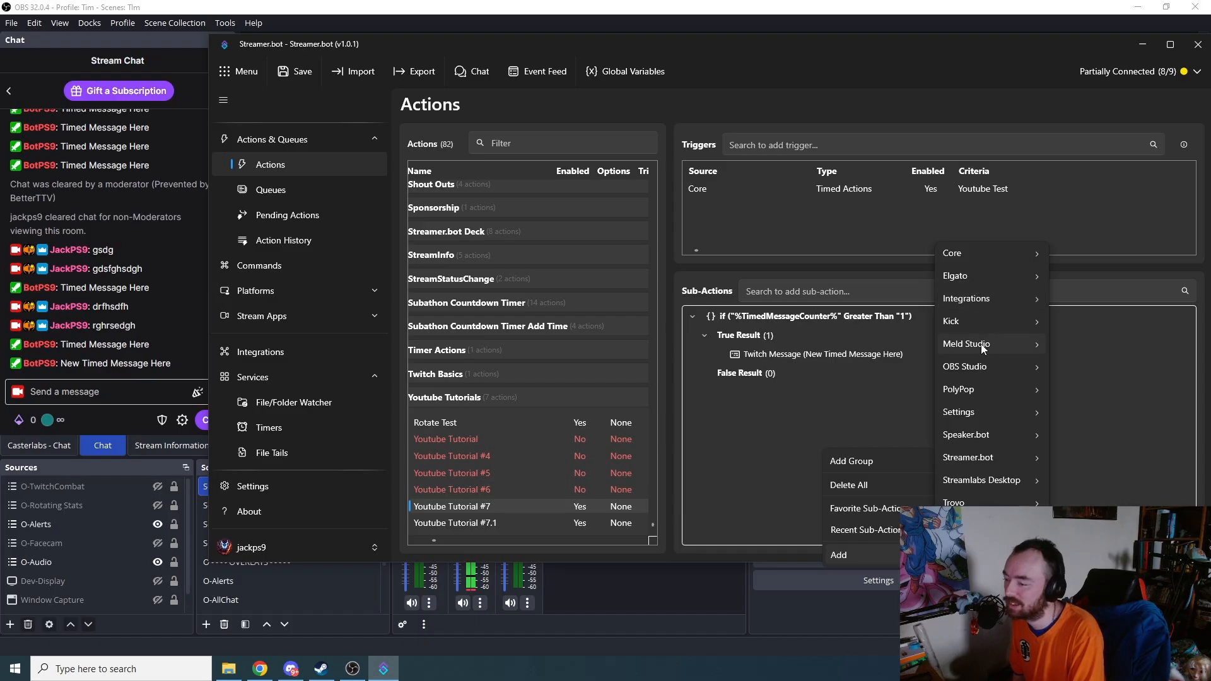
{"action": "mouse_move", "coordinate": [1002, 251]}
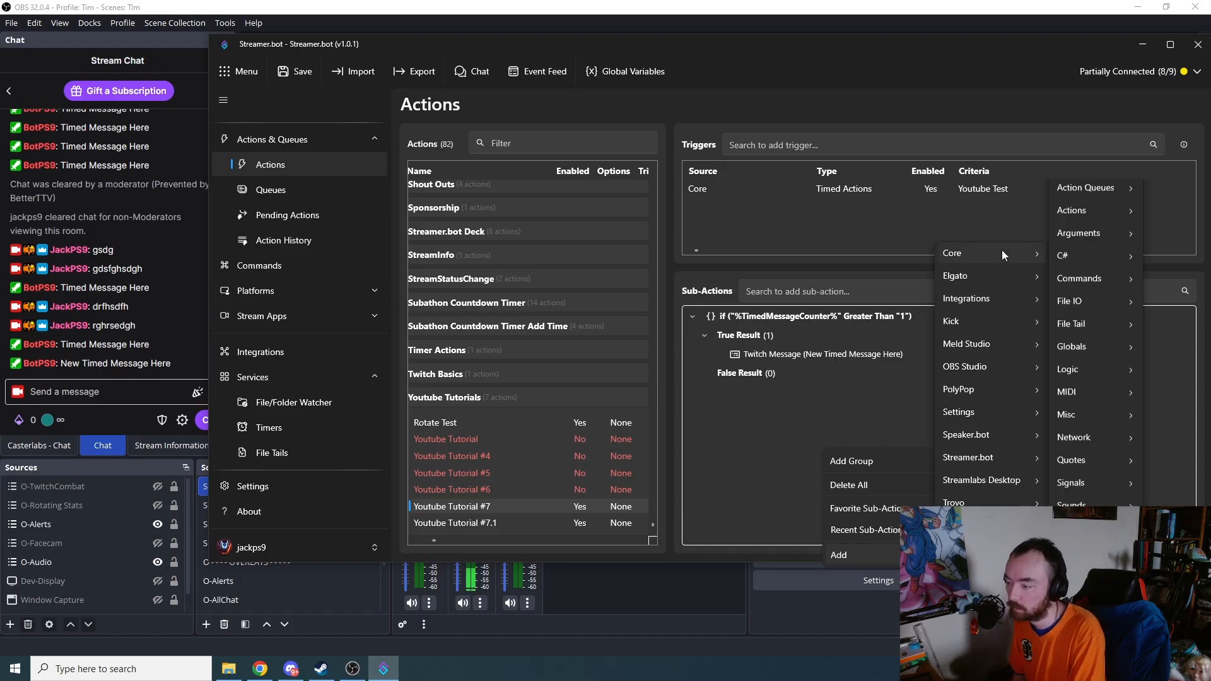
{"action": "mouse_move", "coordinate": [1085, 374]}
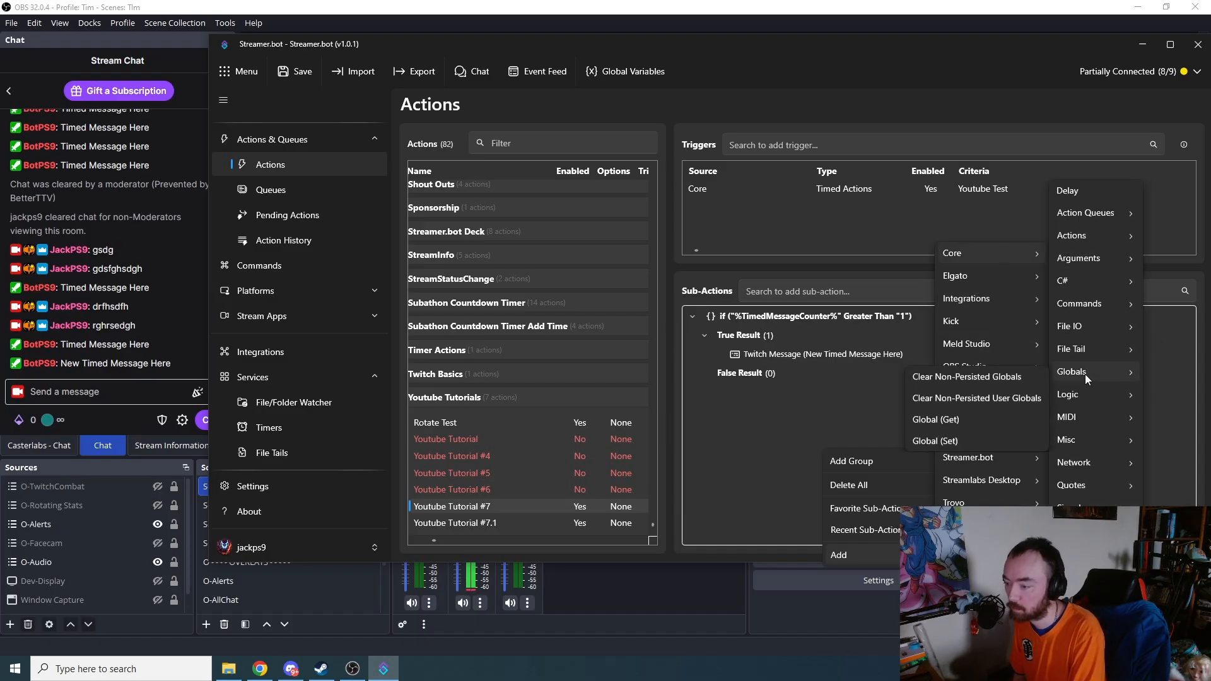
{"action": "left_click", "coordinate": [966, 437]}
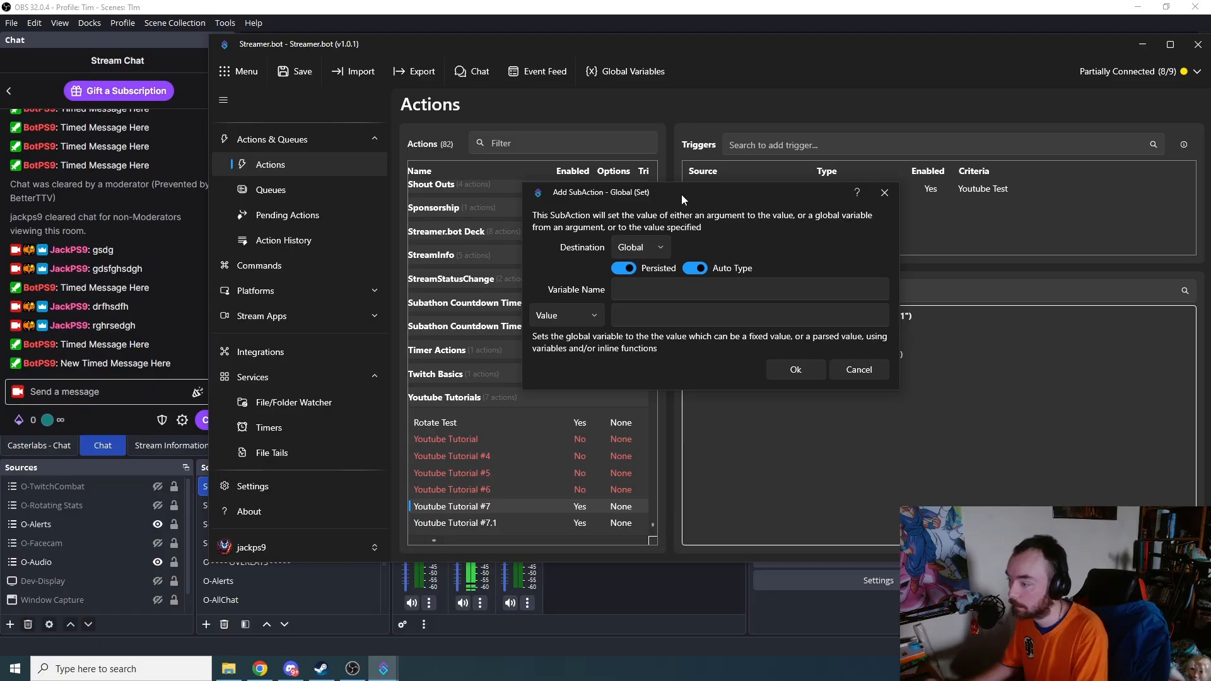
{"action": "left_click_drag", "start_coordinate": [682, 195], "coordinate": [405, 196]}
{"action": "left_click", "coordinate": [402, 296]}
{"action": "type", "text": "TimedMessa"}
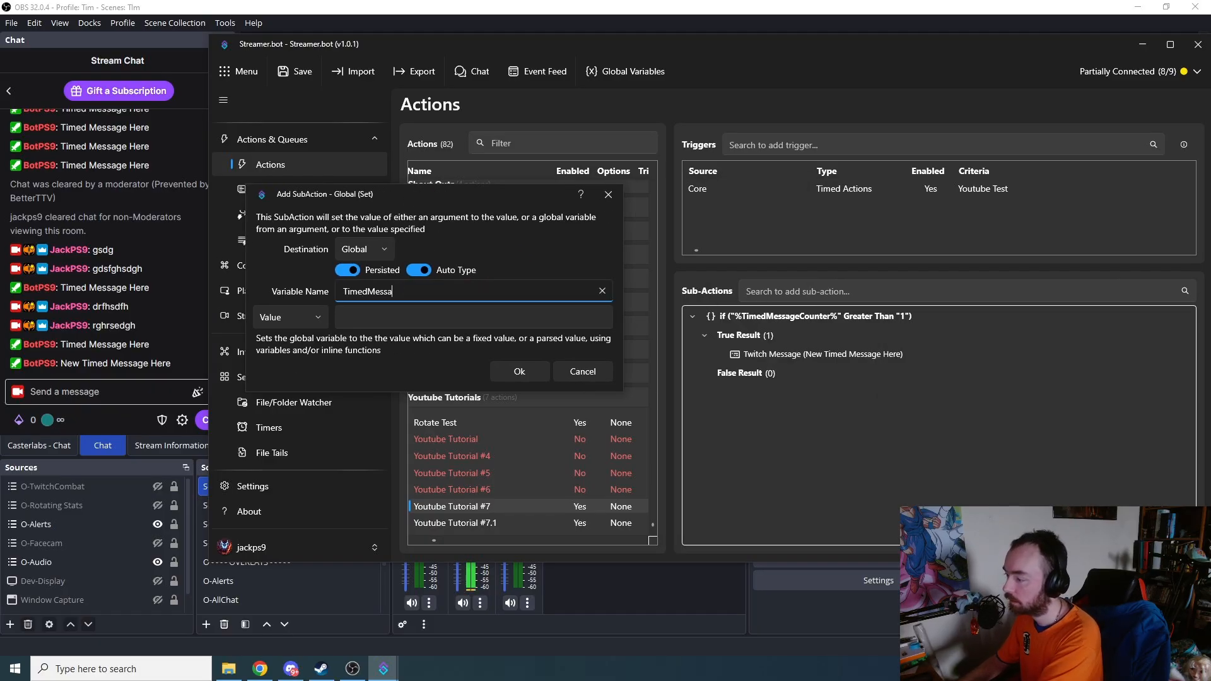
{"action": "type", "text": "geCount"}
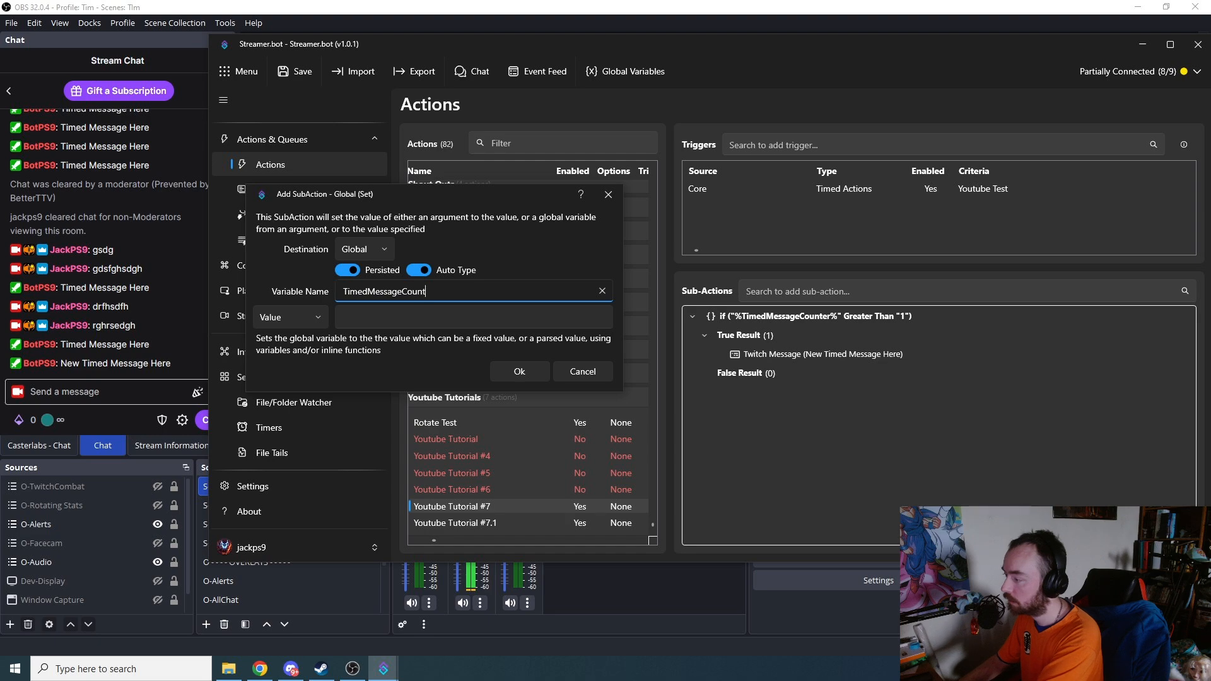
{"action": "type", "text": "er"}
{"action": "key", "text": "Tab"}
{"action": "type", "text": "0"}
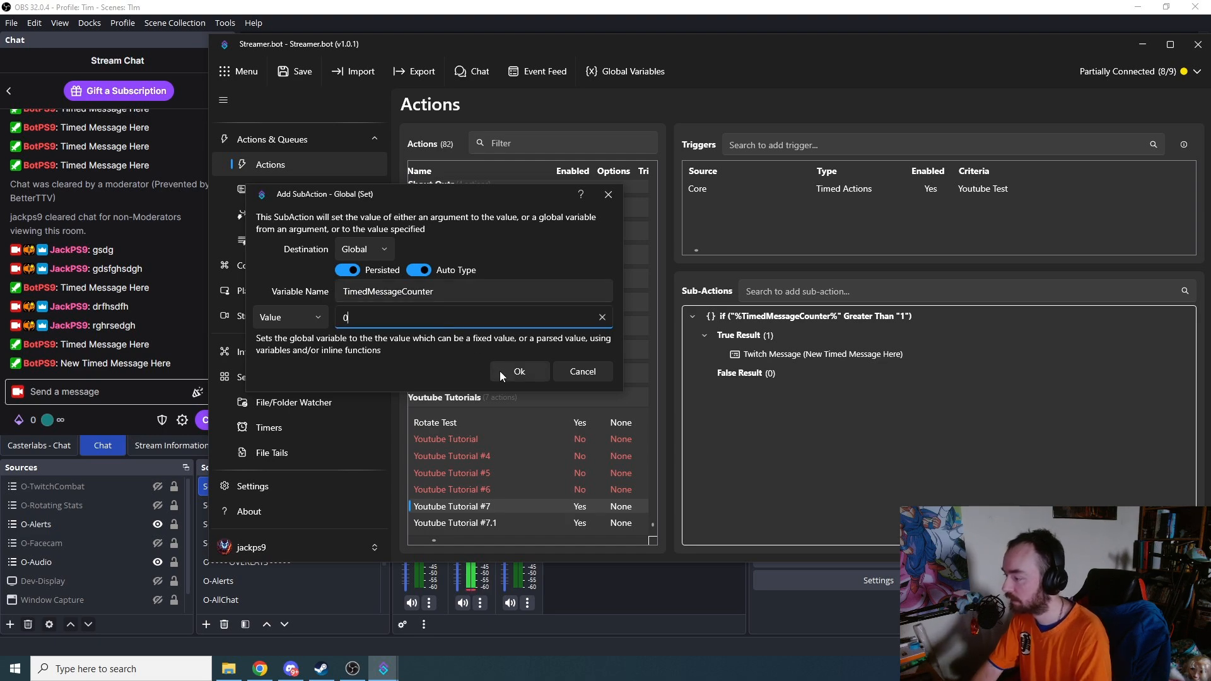
{"action": "left_click", "coordinate": [512, 372]}
{"action": "left_click_drag", "start_coordinate": [779, 395], "coordinate": [791, 358]}
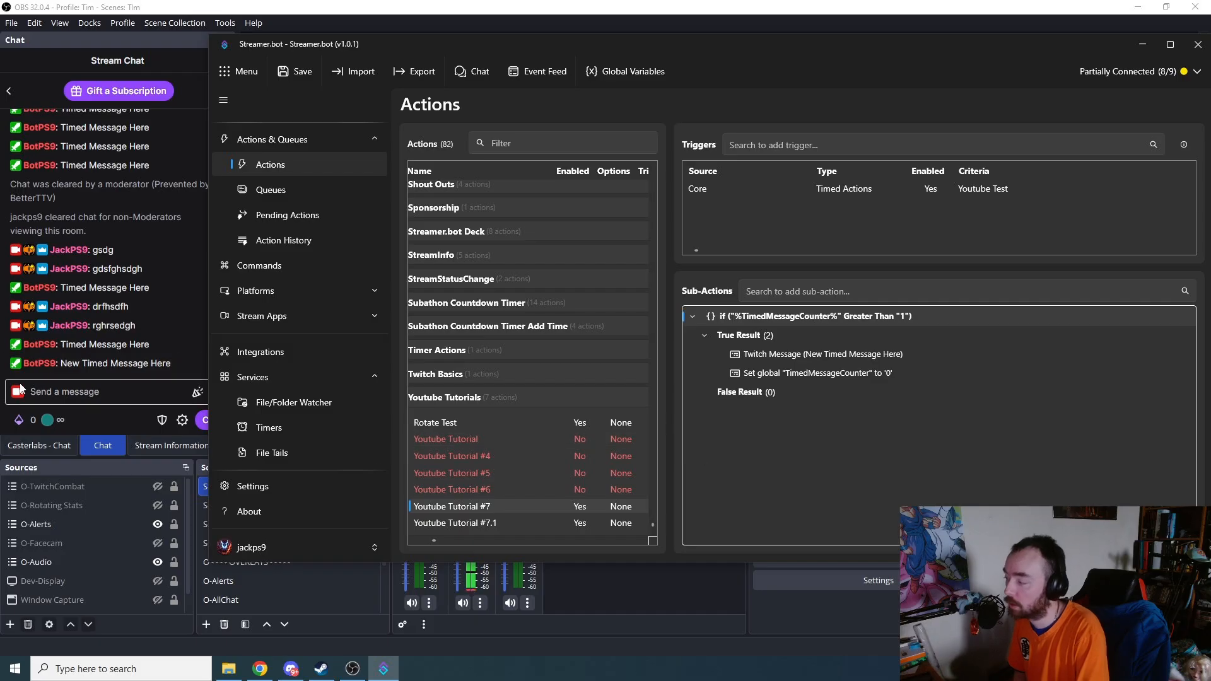
Add a persisted Global (Get) sub-action reading "TimedMessageCounter" into the destination variable "TimedMessageCounter", with a default value of -10
{"action": "right_click", "coordinate": [815, 458]}
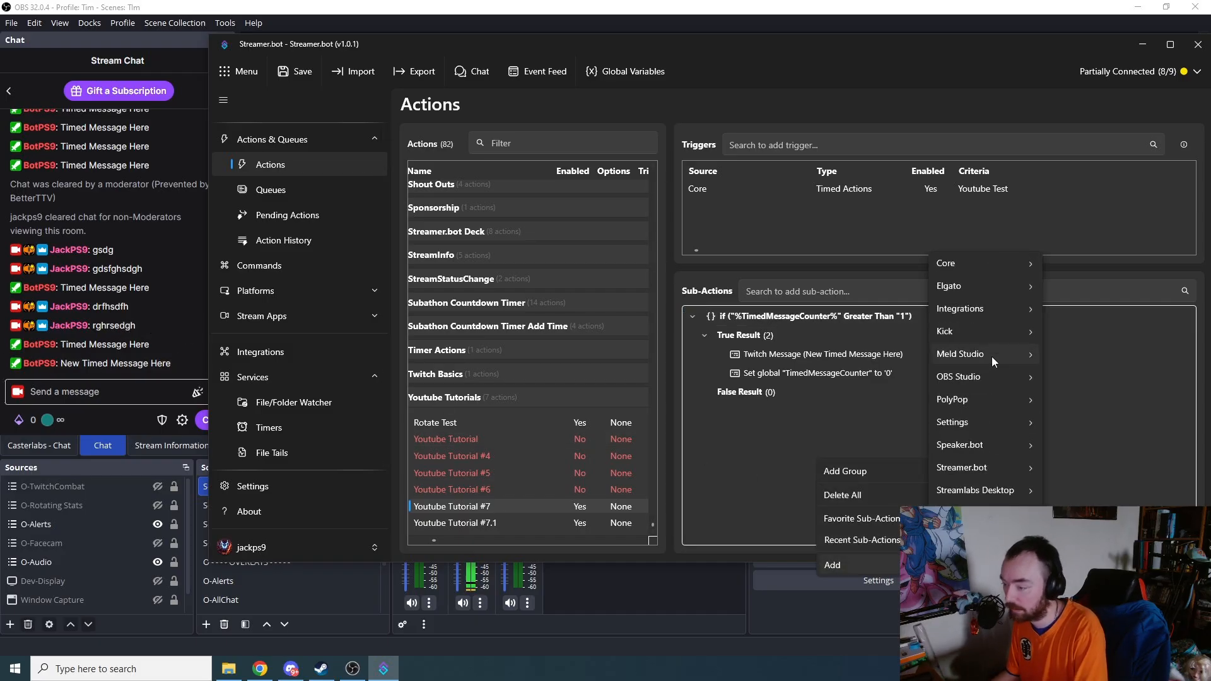
{"action": "mouse_move", "coordinate": [978, 267]}
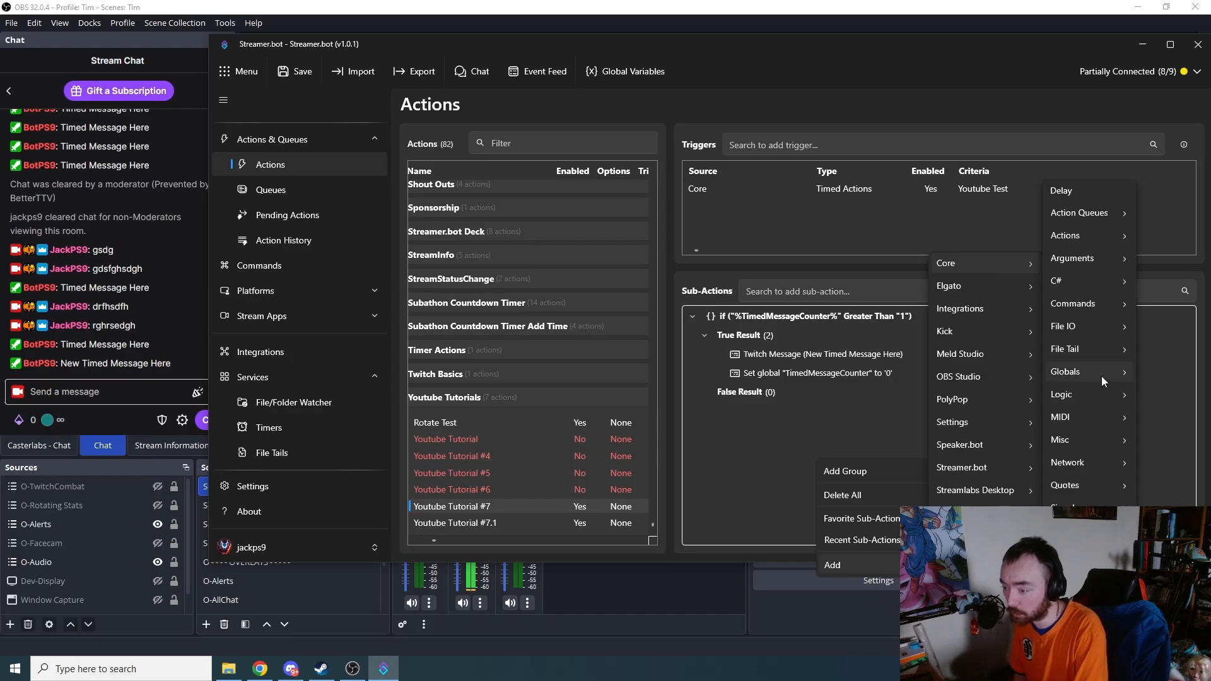
{"action": "mouse_move", "coordinate": [1087, 372]}
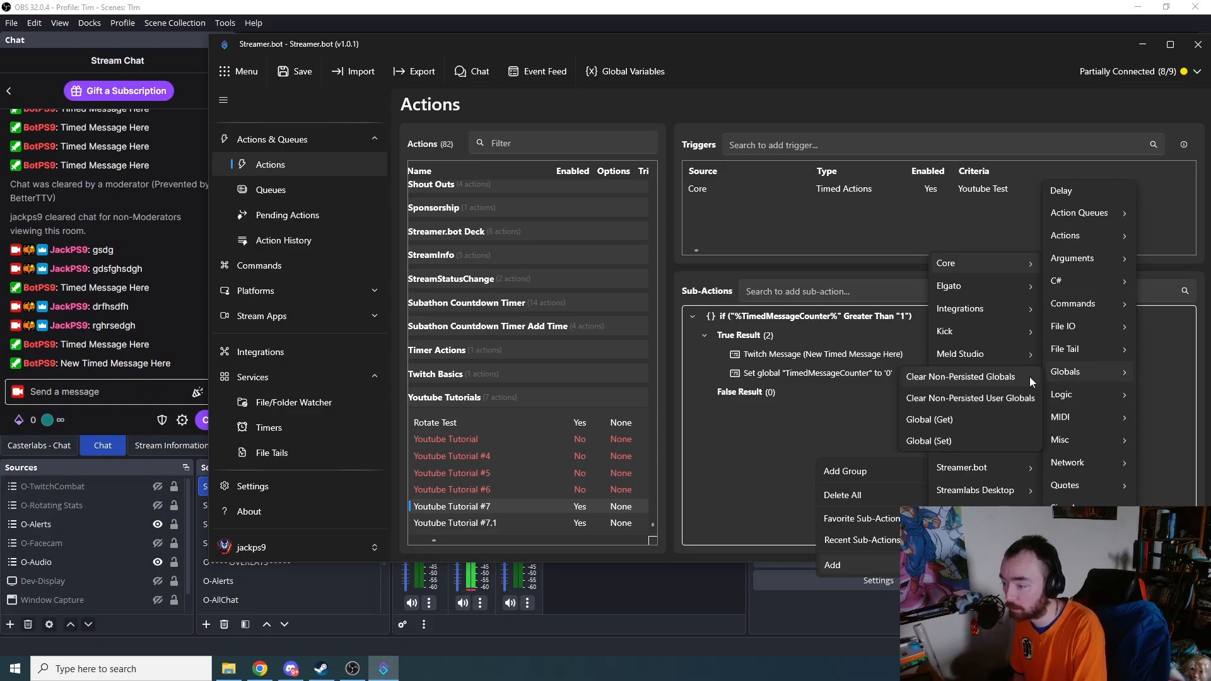
{"action": "left_click", "coordinate": [965, 422]}
{"action": "left_click", "coordinate": [662, 260]}
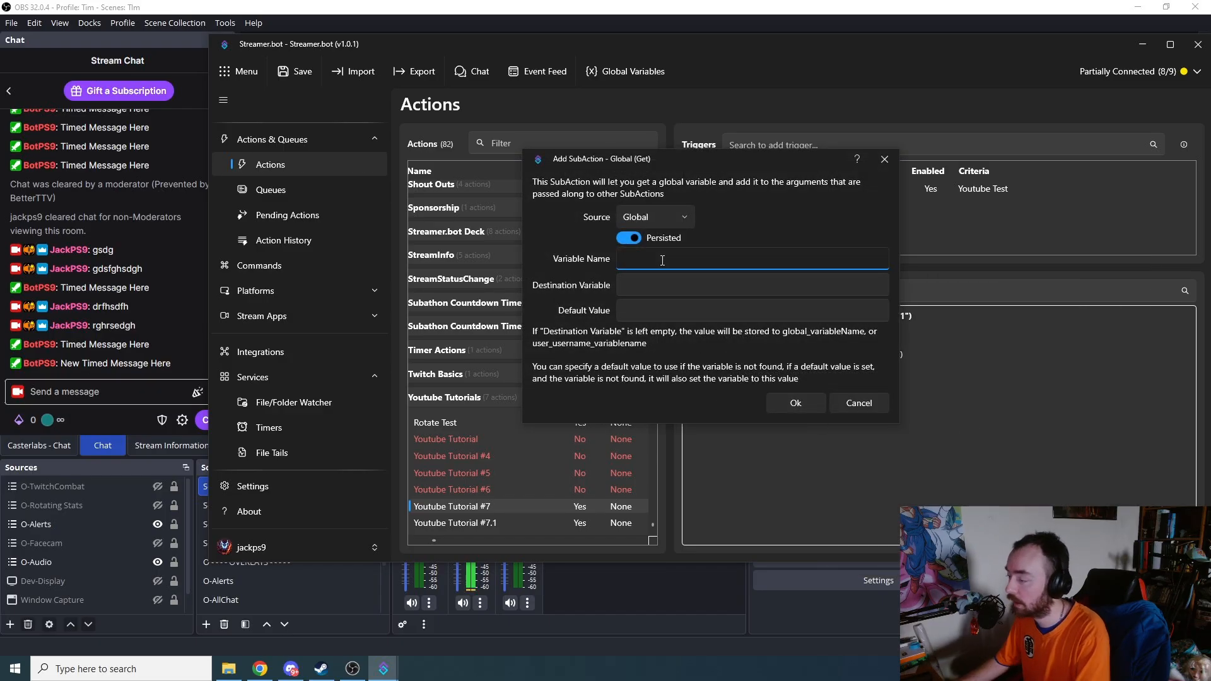
{"action": "left_click", "coordinate": [659, 309]}
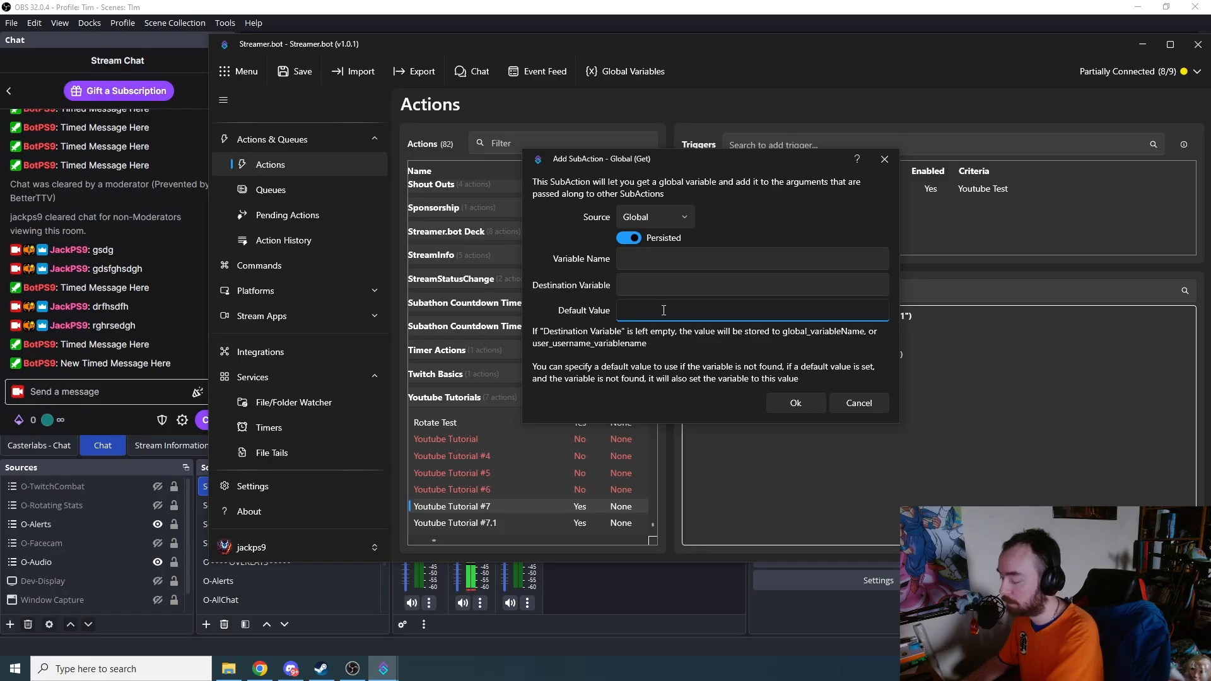
{"action": "type", "text": "-10"}
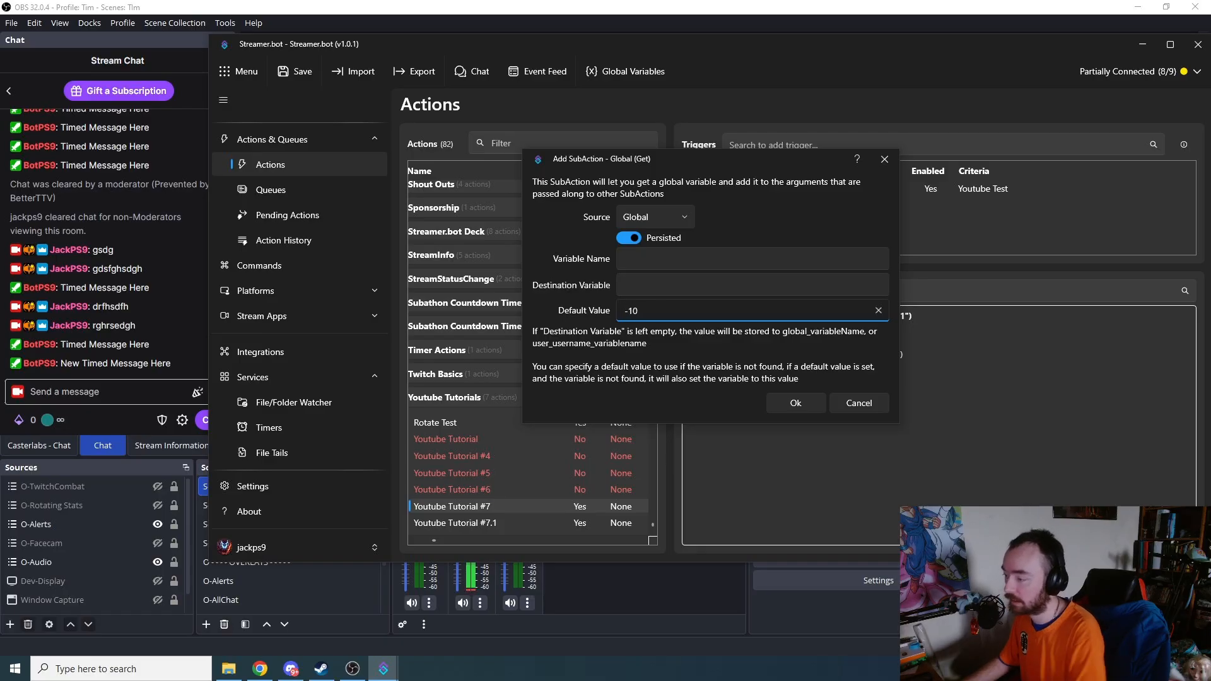
{"action": "left_click", "coordinate": [661, 265]}
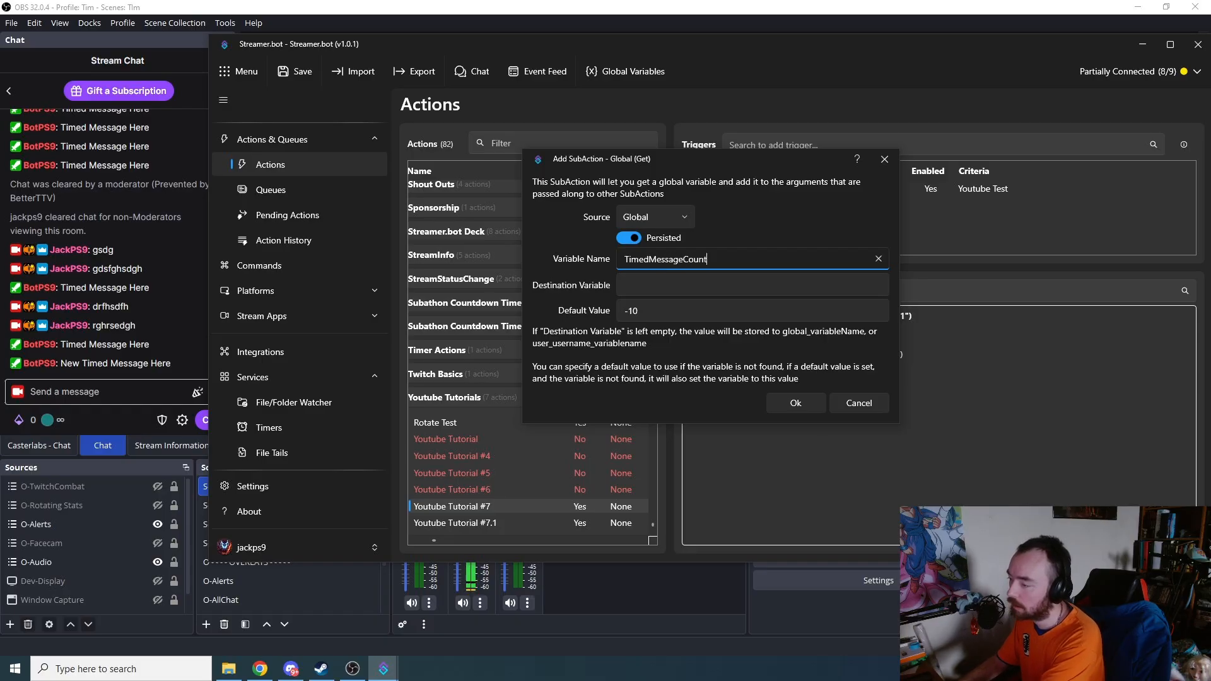
{"action": "type", "text": "er"}
{"action": "key", "text": "ctrl+a"}
{"action": "key", "text": "ctrl+c"}
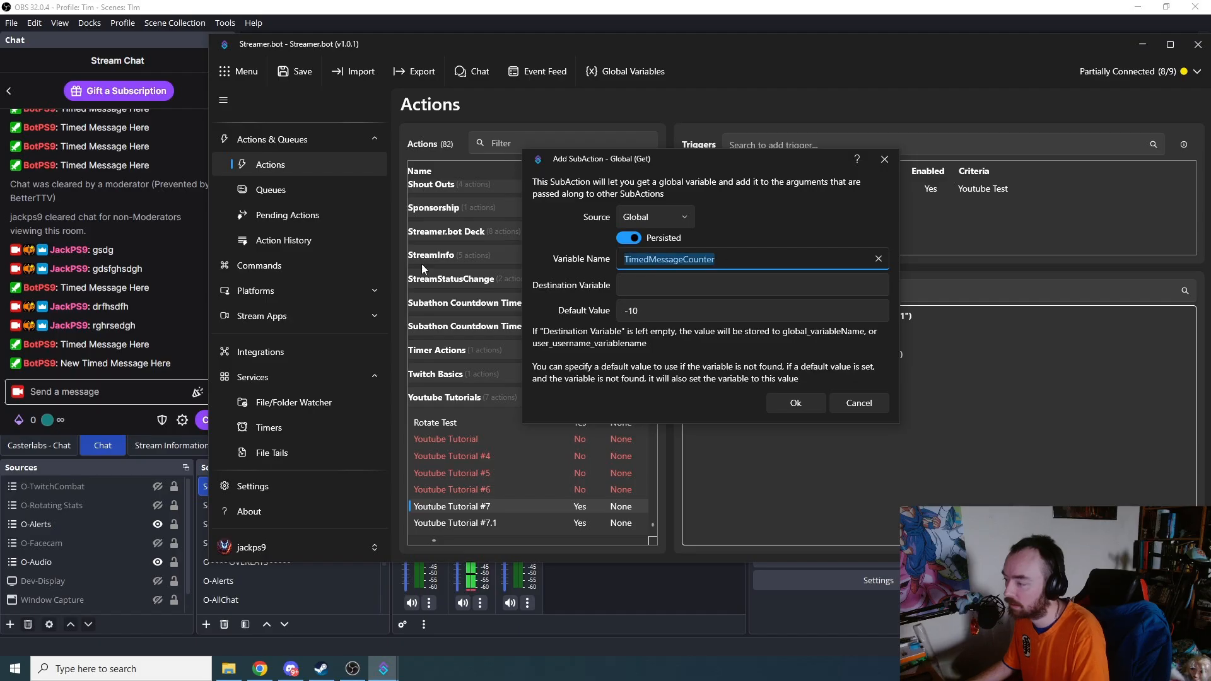
{"action": "left_click", "coordinate": [770, 283]}
{"action": "key", "text": "ctrl+v"}
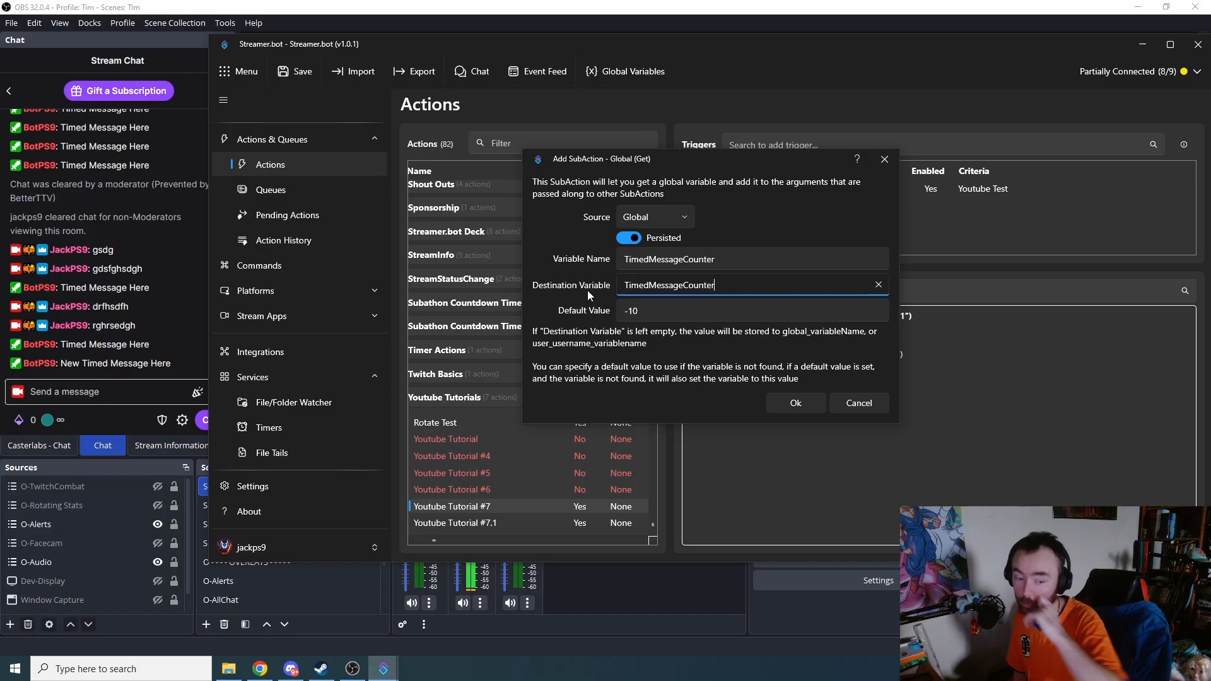
{"action": "left_click", "coordinate": [794, 401]}
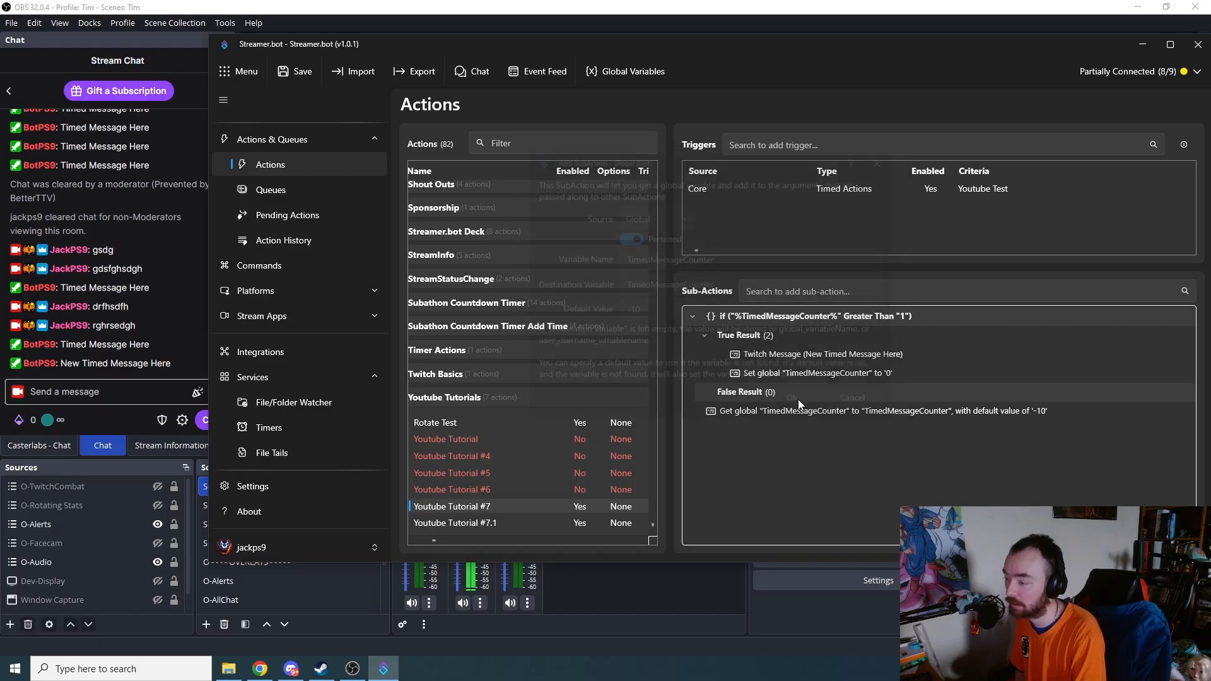
Inspect the variables of the latest Youtube Tutorial #7 runs in the Action History, looking for TimedMessageCounter
{"action": "left_click", "coordinate": [309, 241]}
{"action": "double_click", "coordinate": [467, 168]}
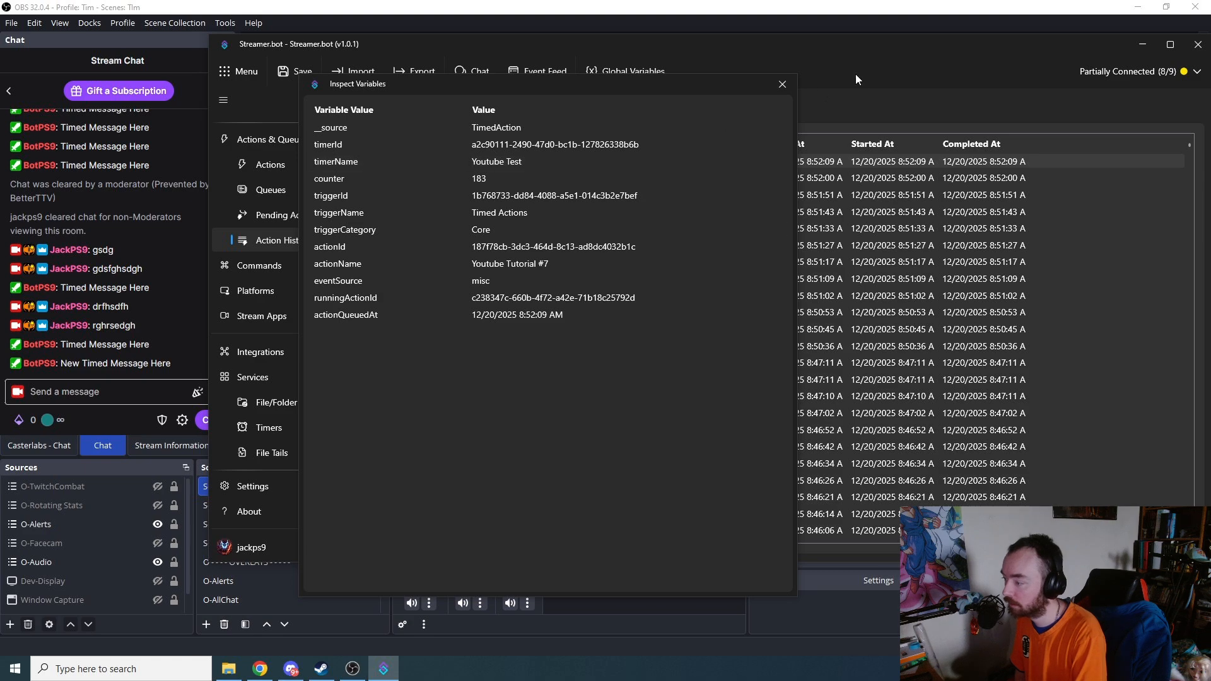
{"action": "left_click", "coordinate": [782, 83]}
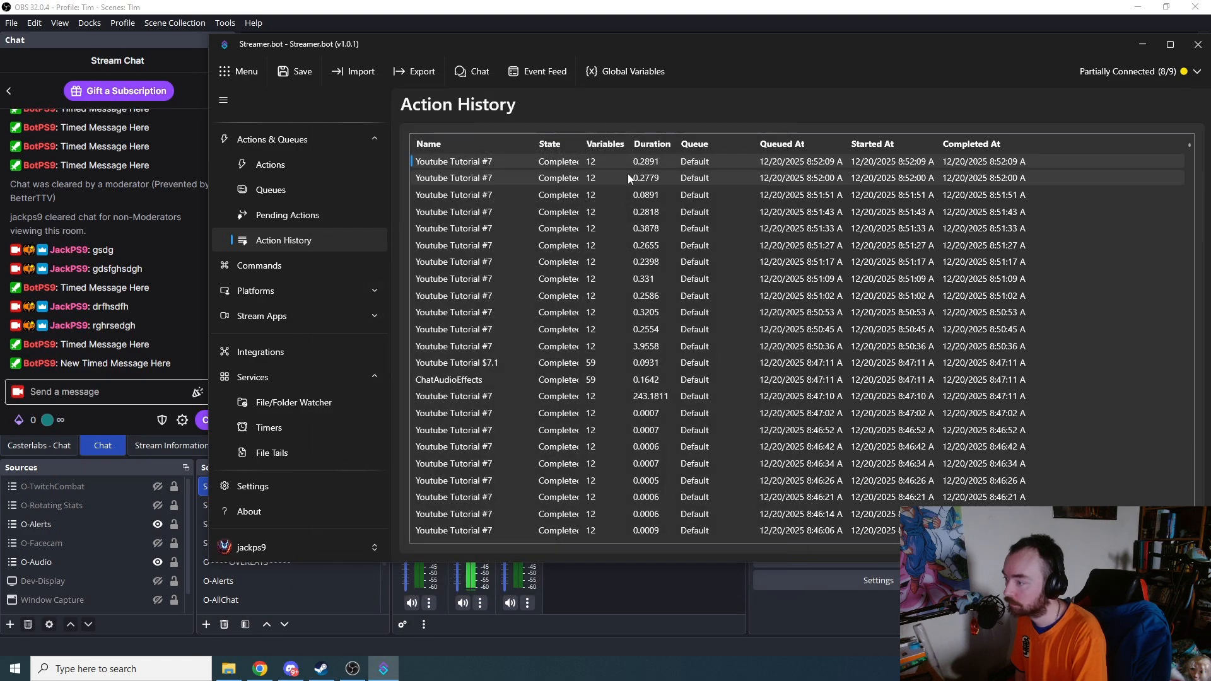
{"action": "double_click", "coordinate": [513, 164]}
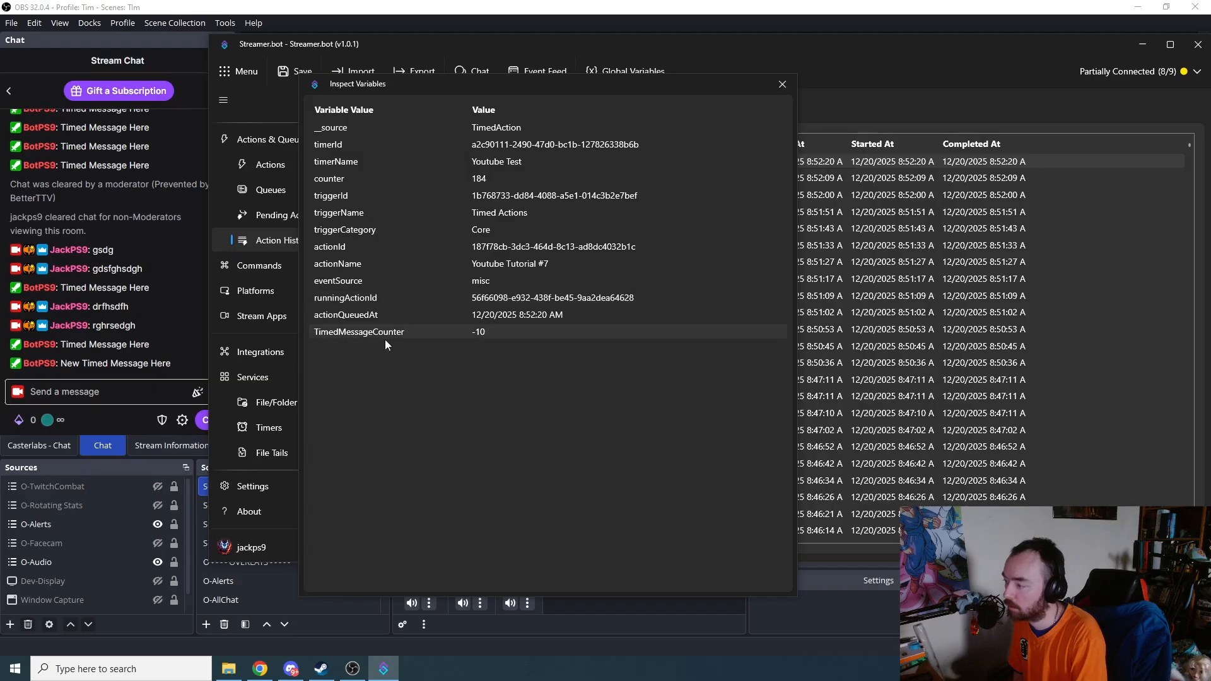
Move the Get global "TimedMessageCounter" sub-action above the If/Else in the Youtube Tutorial #7 action
{"action": "left_click", "coordinate": [783, 84]}
{"action": "left_click", "coordinate": [270, 164]}
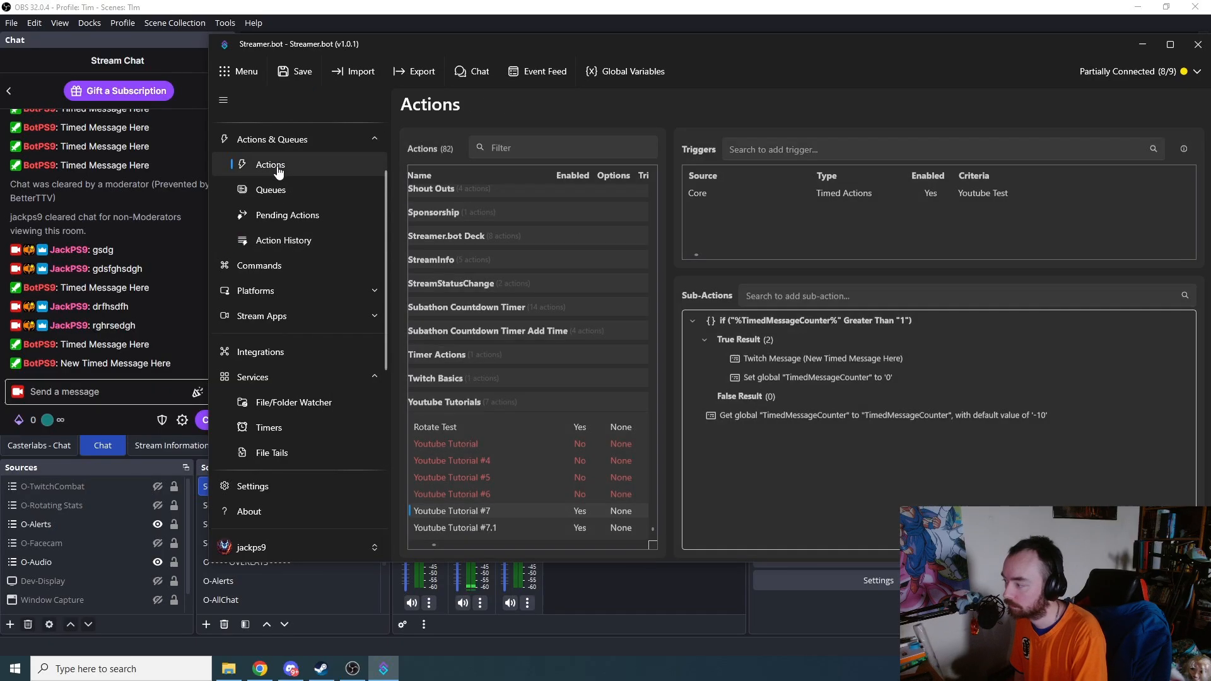
{"action": "left_click_drag", "start_coordinate": [812, 413], "coordinate": [834, 316]}
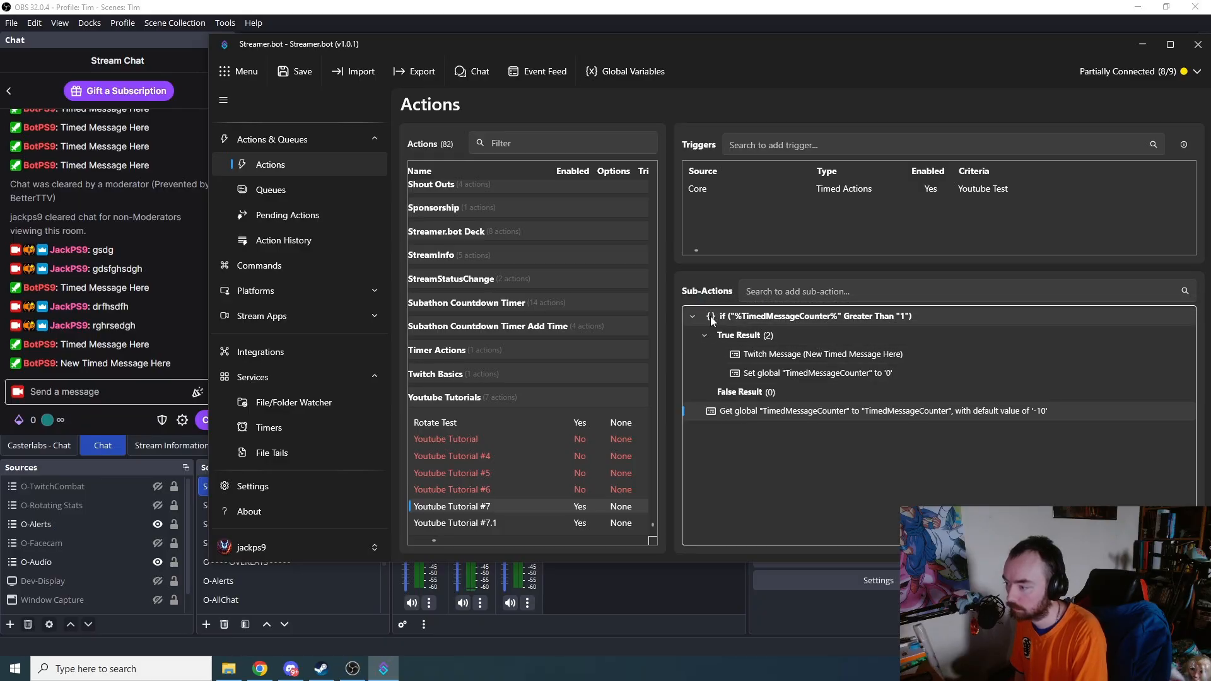
{"action": "left_click_drag", "start_coordinate": [715, 318], "coordinate": [722, 434]}
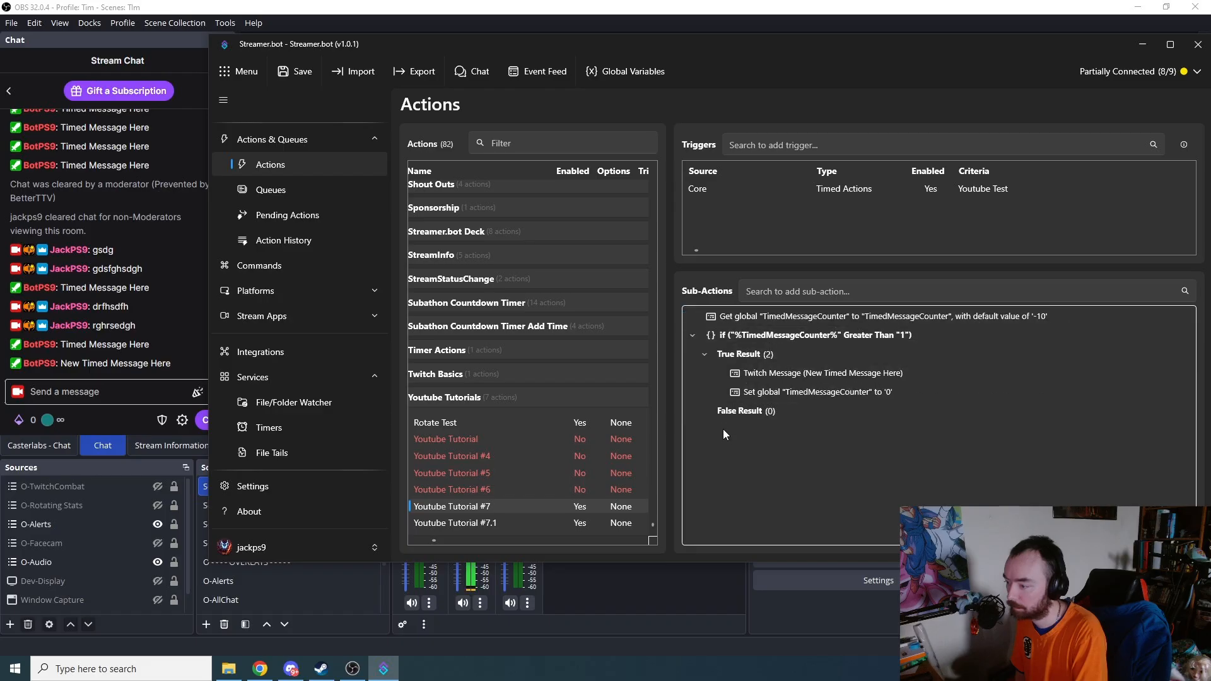
Inspect the variables of the newest Youtube Tutorial #7 runs in the Action History and check the Global Variables window for TimedMessageCounter
{"action": "left_click", "coordinate": [281, 242]}
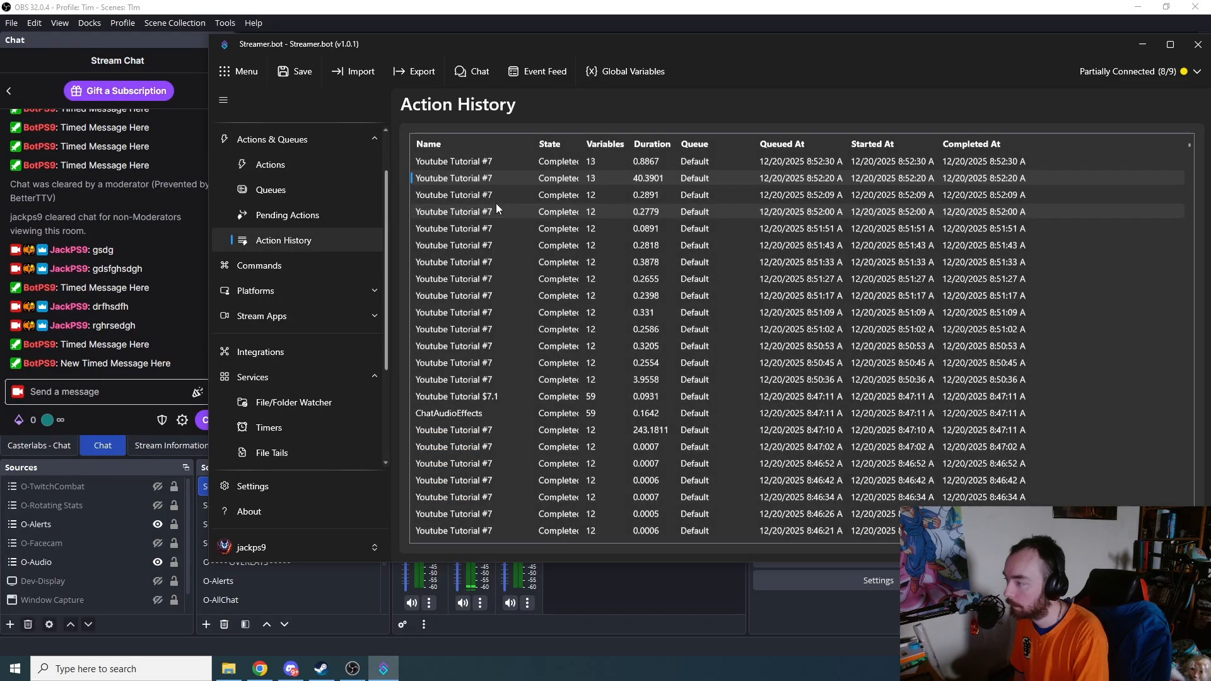
{"action": "double_click", "coordinate": [502, 161]}
{"action": "left_click", "coordinate": [782, 84]}
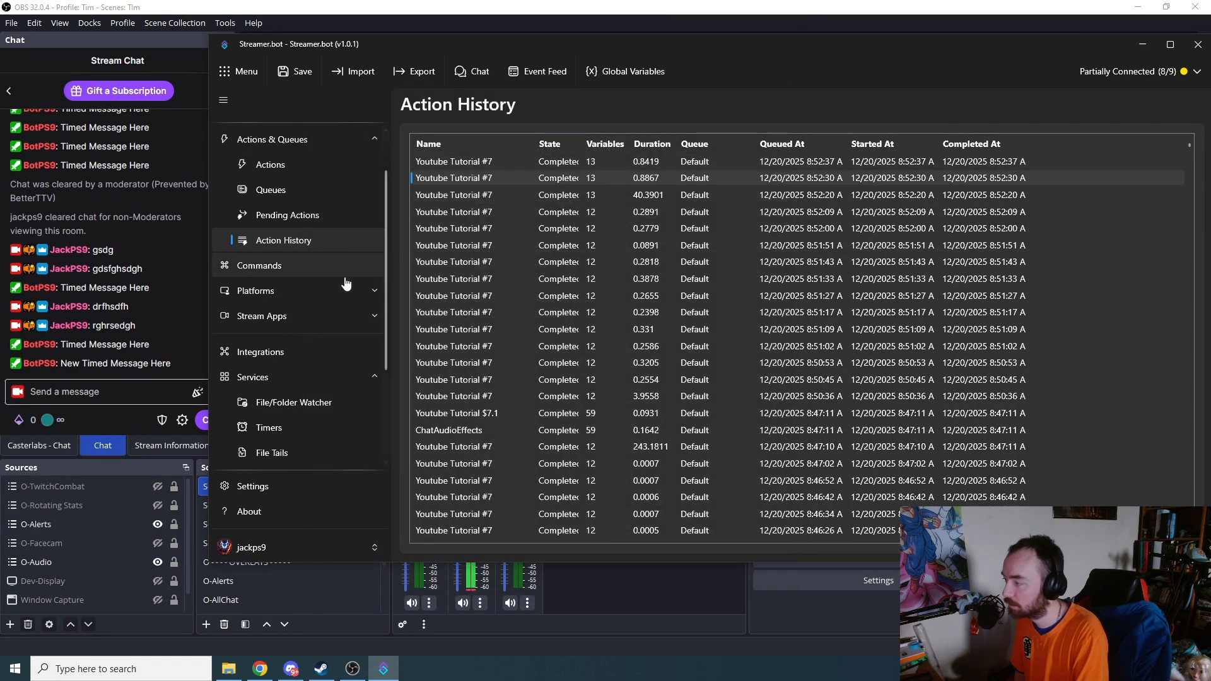
{"action": "double_click", "coordinate": [504, 161]}
{"action": "left_click", "coordinate": [782, 84]}
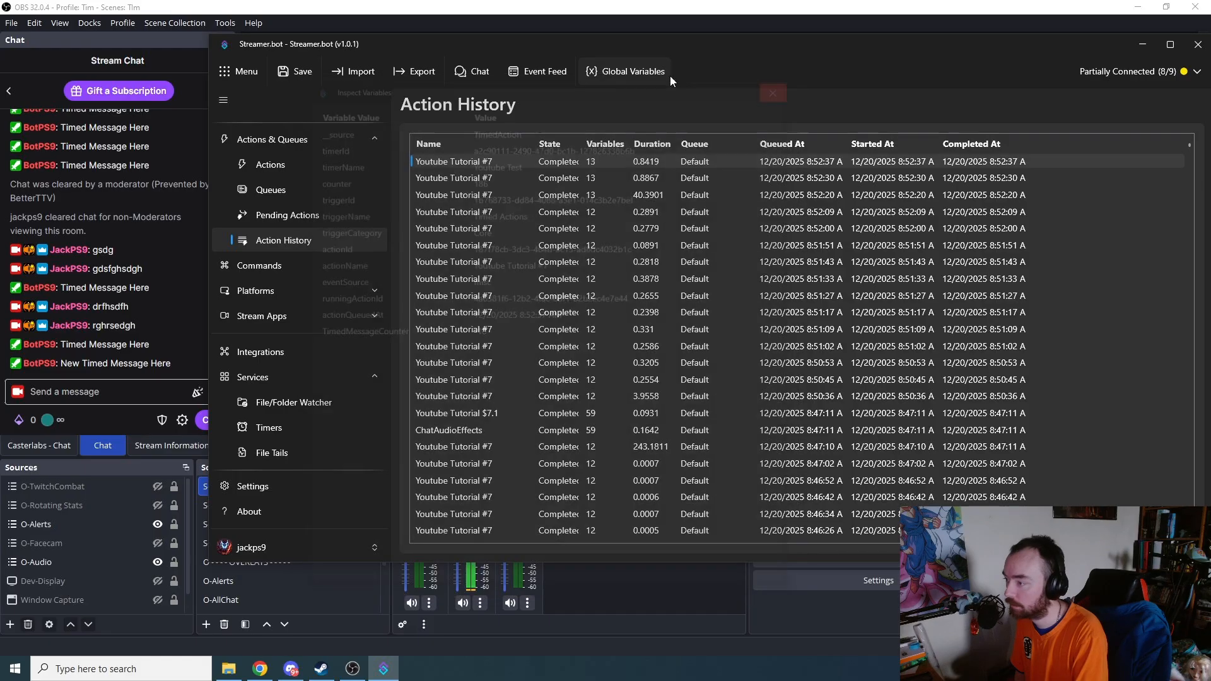
{"action": "mouse_move", "coordinate": [379, 675]}
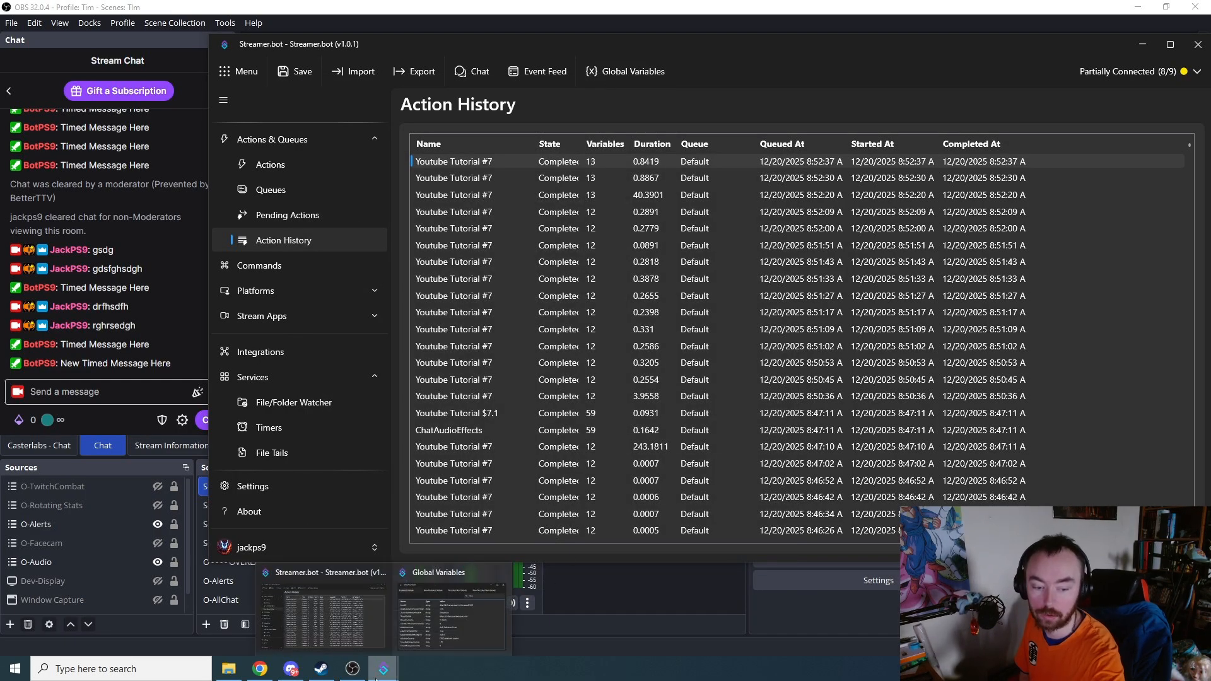
{"action": "mouse_move", "coordinate": [432, 646]}
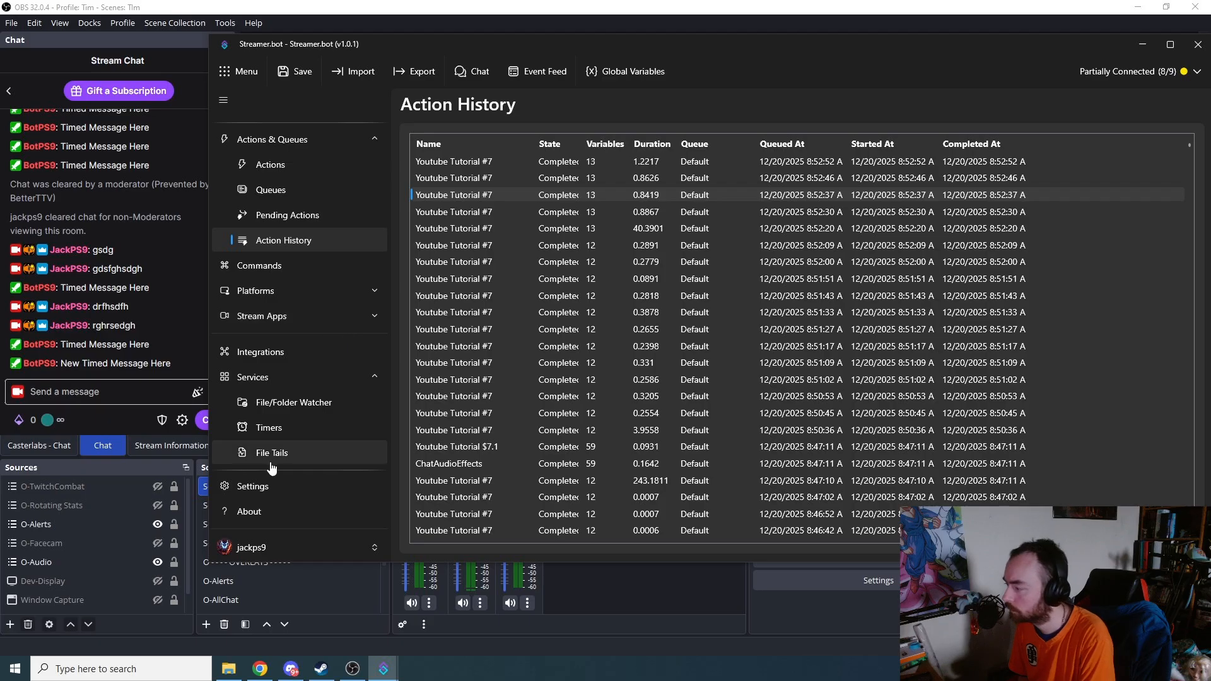
Check the Youtube Test timer's settings in the Timers list, and return to the list of actions
{"action": "scroll", "coordinate": [309, 417], "scroll_direction": "down", "scroll_amount": 3}
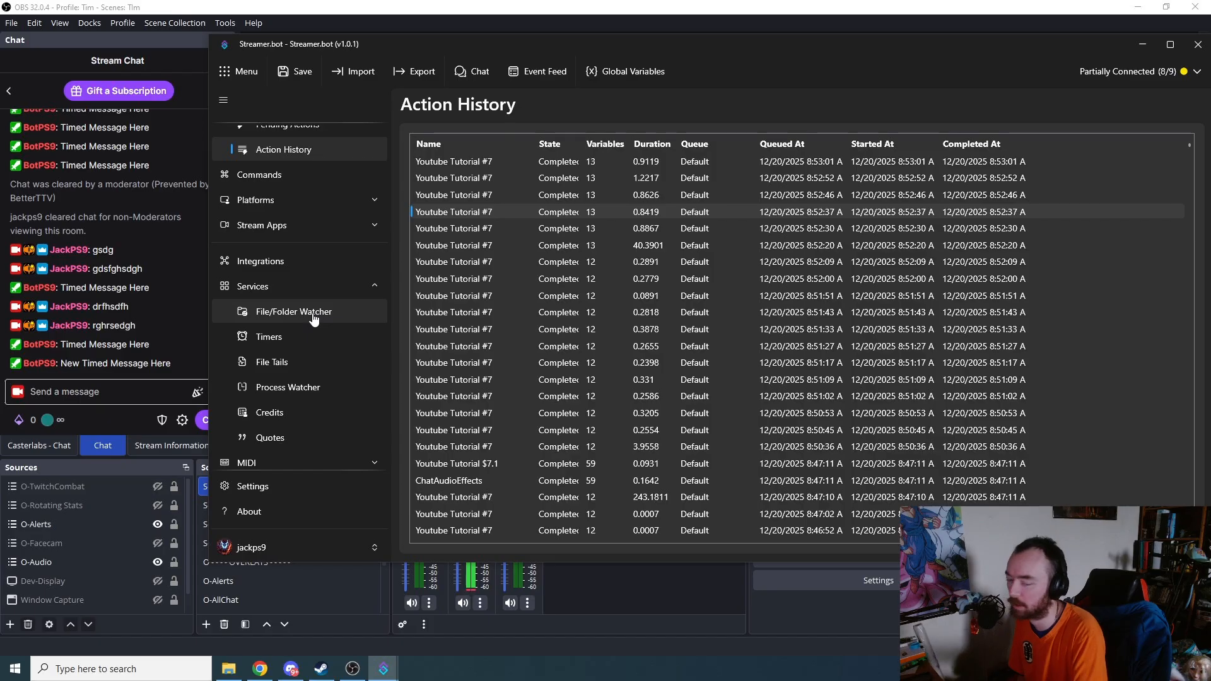
{"action": "left_click", "coordinate": [328, 335]}
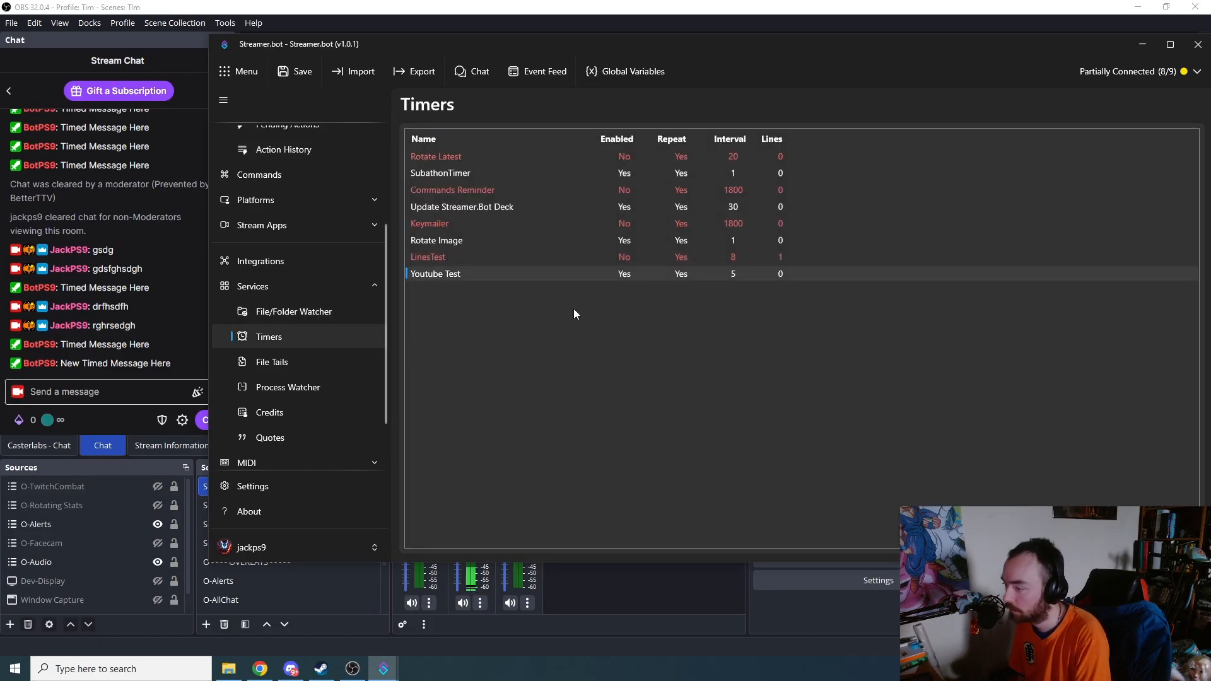
{"action": "scroll", "coordinate": [297, 215], "scroll_direction": "up", "scroll_amount": 3}
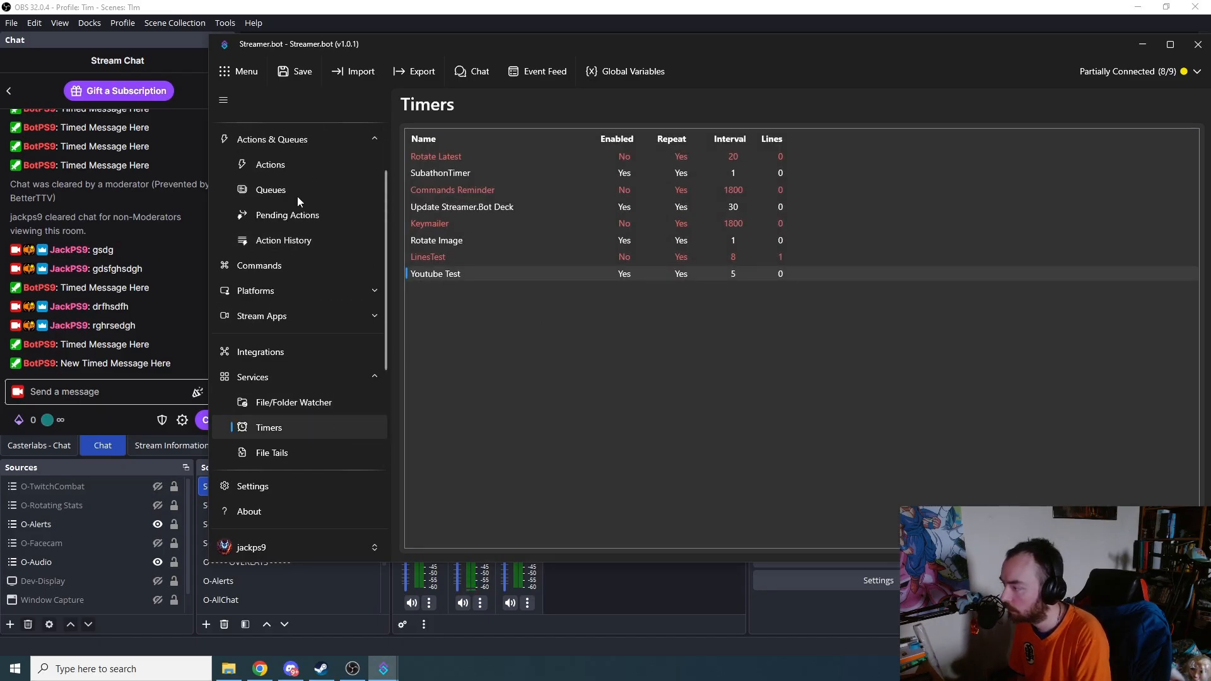
{"action": "left_click", "coordinate": [270, 165]}
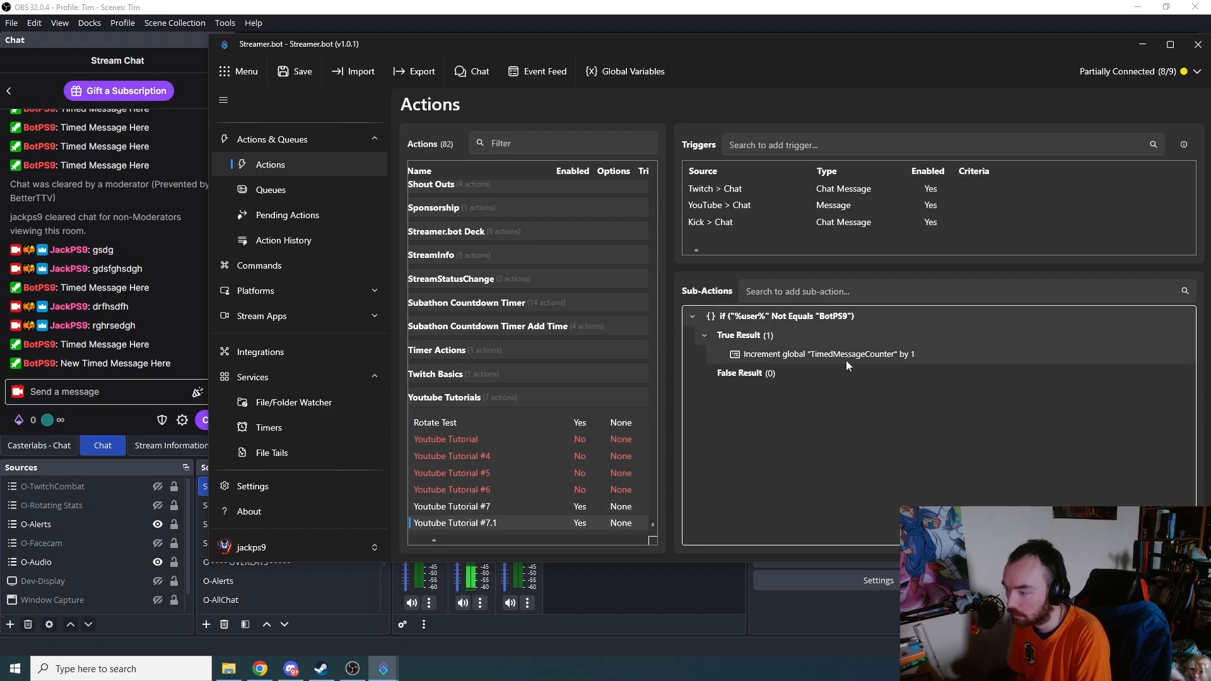
Switch to OBS and send twelve short test messages in the stream chat, starting with "gdsag" and ending with "hfsdh"
{"action": "left_click", "coordinate": [134, 396]}
{"action": "type", "text": "gdsag"}
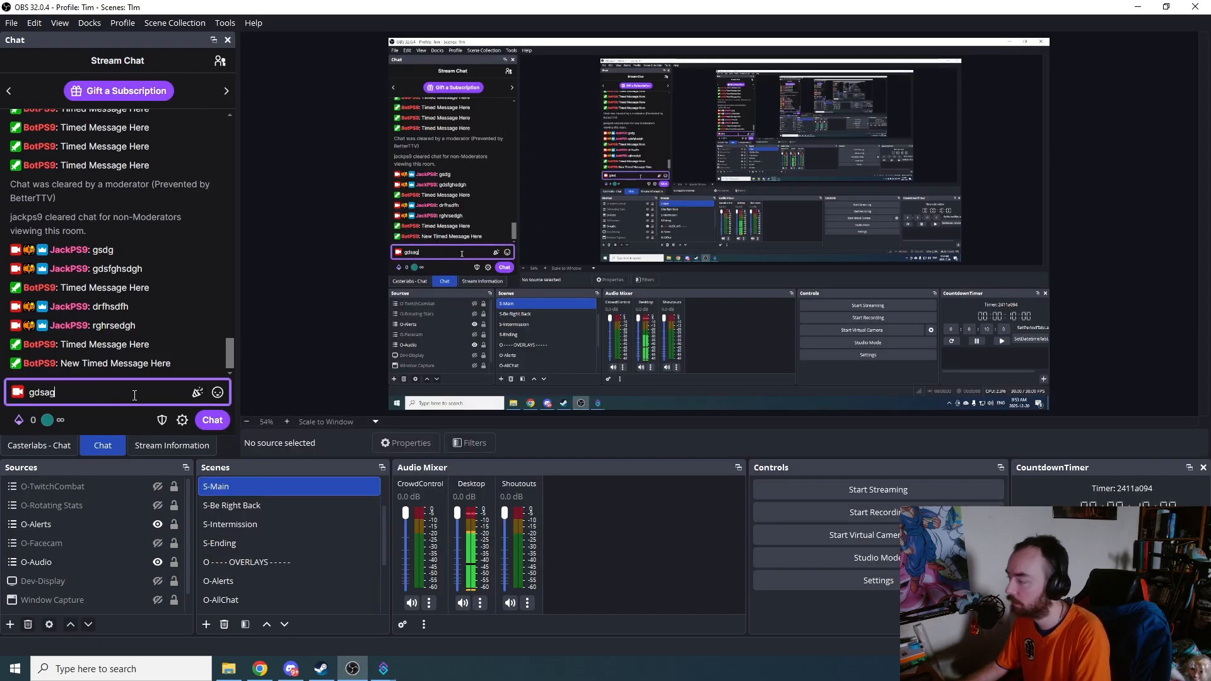
{"action": "key", "text": "Return"}
{"action": "type", "text": "gsdfah"}
{"action": "key", "text": "Return"}
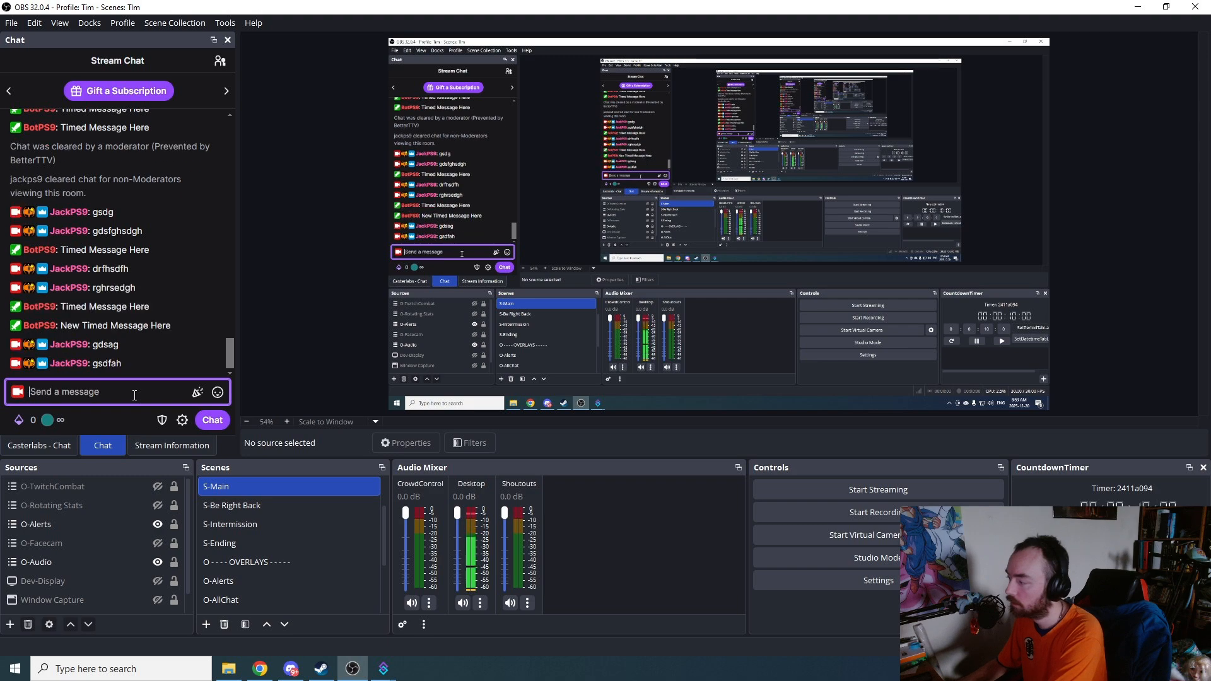
{"action": "type", "text": "dfsh"}
{"action": "key", "text": "Return"}
{"action": "type", "text": "dfhssdfg"}
{"action": "key", "text": "Return"}
{"action": "type", "text": "fdsh"}
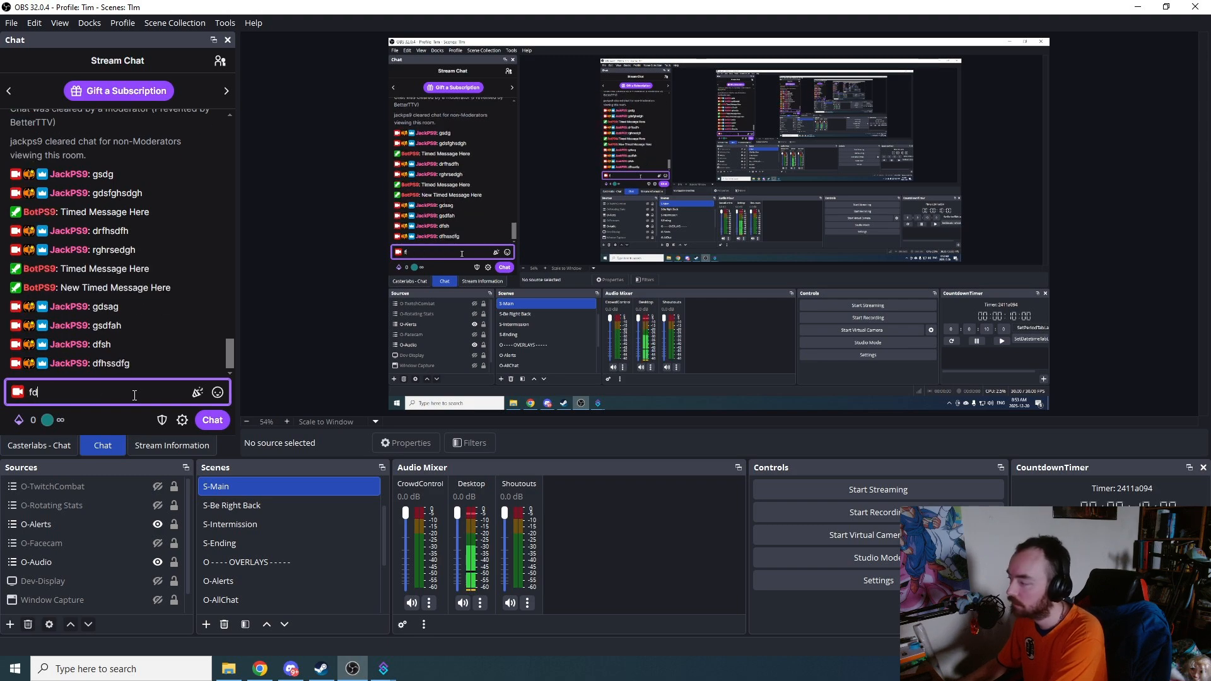
{"action": "key", "text": "Return"}
{"action": "type", "text": "gfdsh"}
{"action": "key", "text": "Return"}
{"action": "type", "text": "fdgs"}
{"action": "key", "text": "Return"}
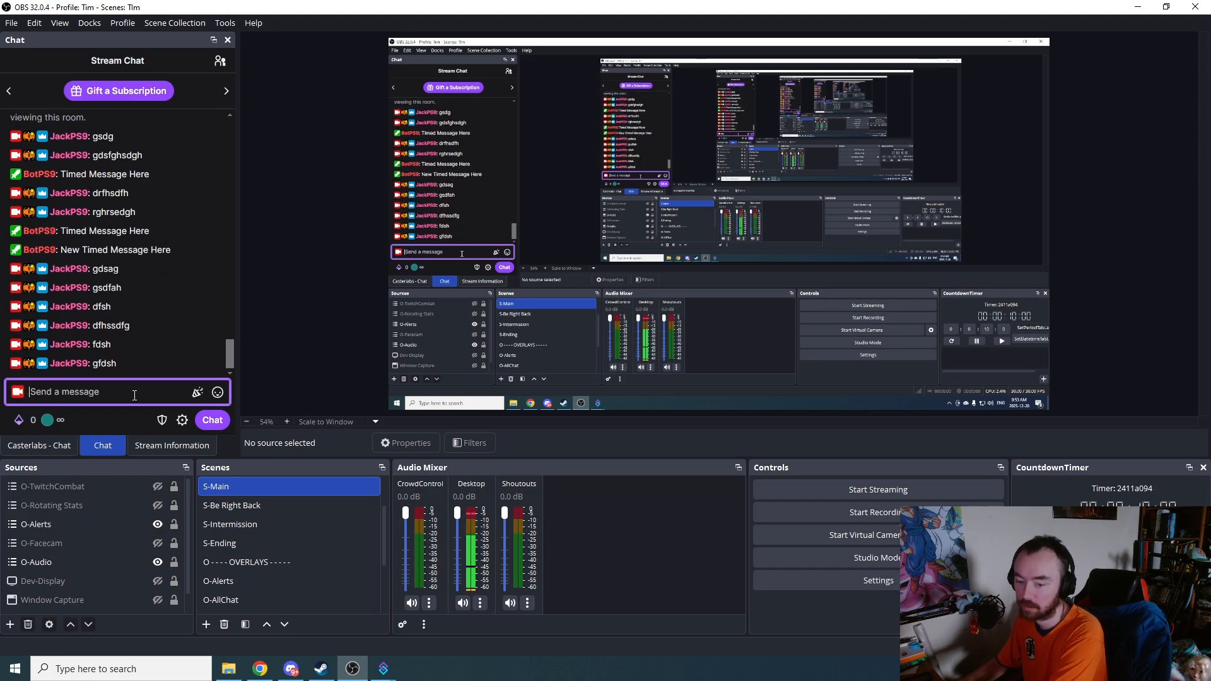
{"action": "type", "text": "fdsh"}
{"action": "key", "text": "Return"}
{"action": "type", "text": "dfsh"}
{"action": "key", "text": "Return"}
{"action": "type", "text": "fdsh"}
{"action": "key", "text": "Return"}
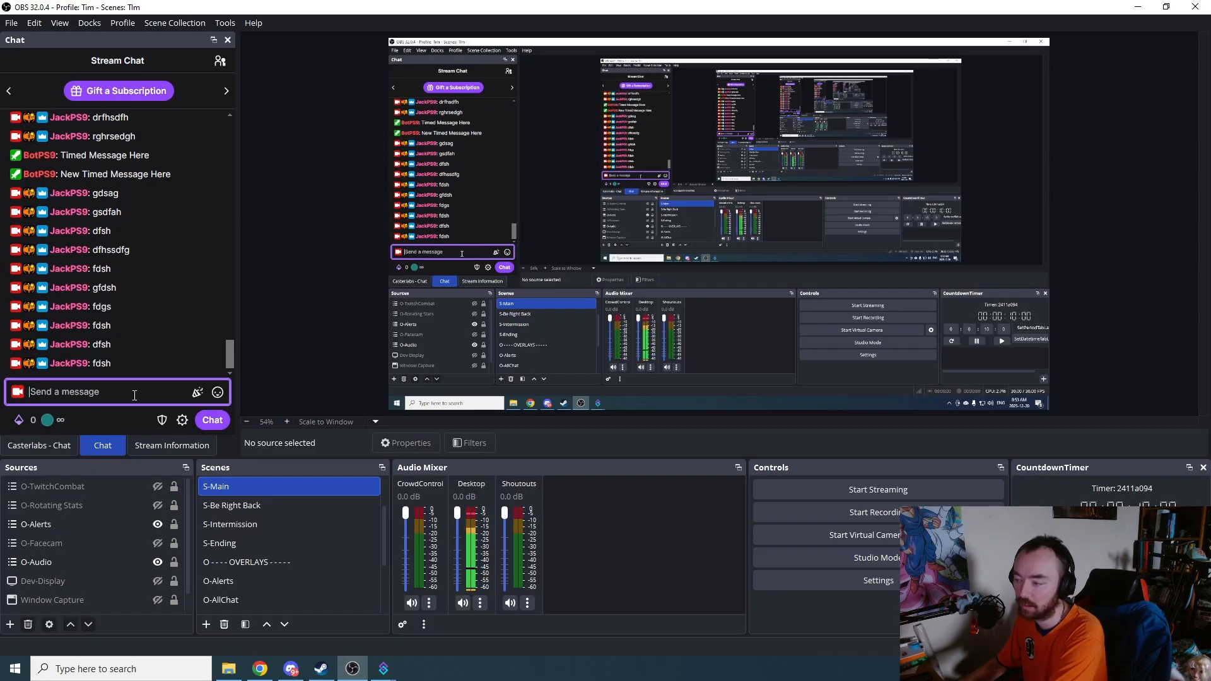
{"action": "type", "text": "dfsh"}
{"action": "key", "text": "Return"}
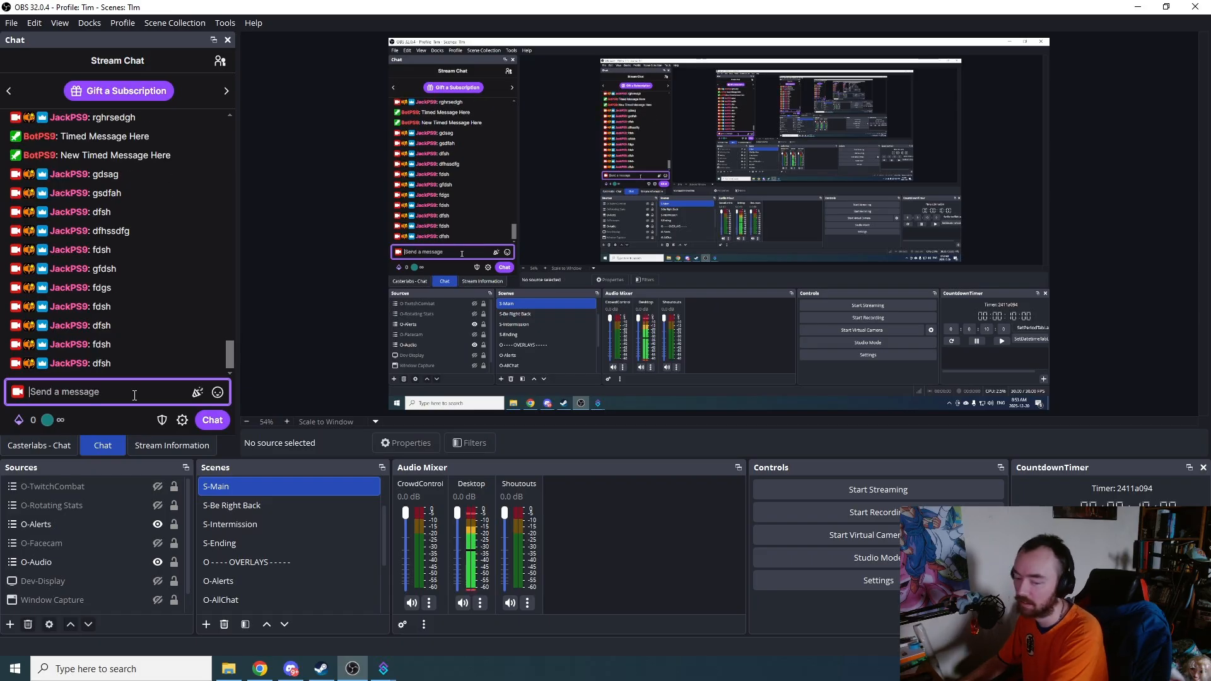
{"action": "type", "text": "hfsdh"}
{"action": "key", "text": "Return"}
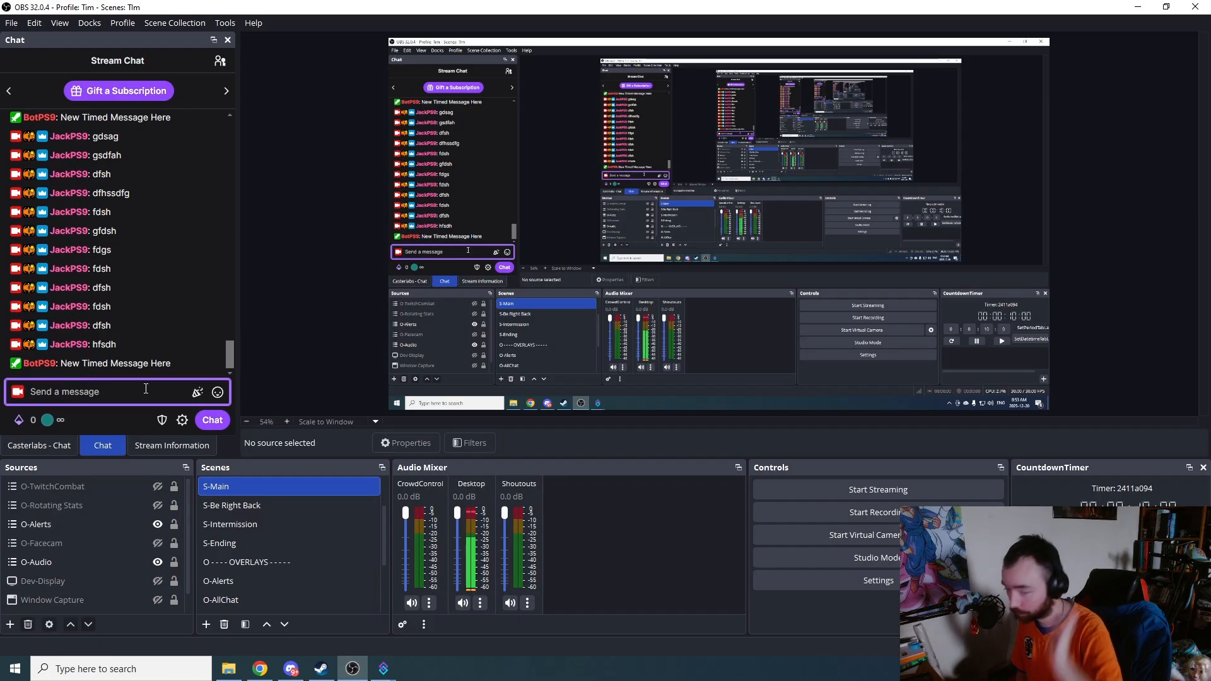
Switch back to Streamer.bot and review the triggers and sub-actions of Youtube Tutorial #7.1 and Youtube Tutorial #7
{"action": "key", "text": "alt+Tab"}
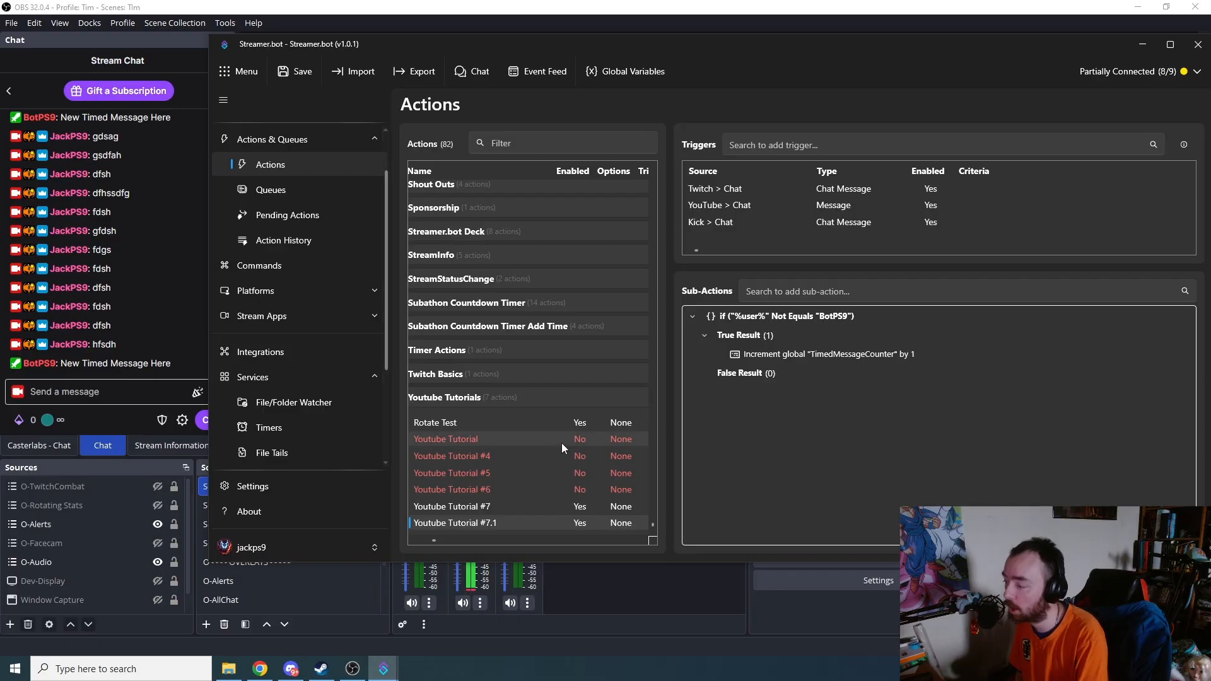
{"action": "left_click", "coordinate": [547, 514]}
{"action": "left_click", "coordinate": [551, 527]}
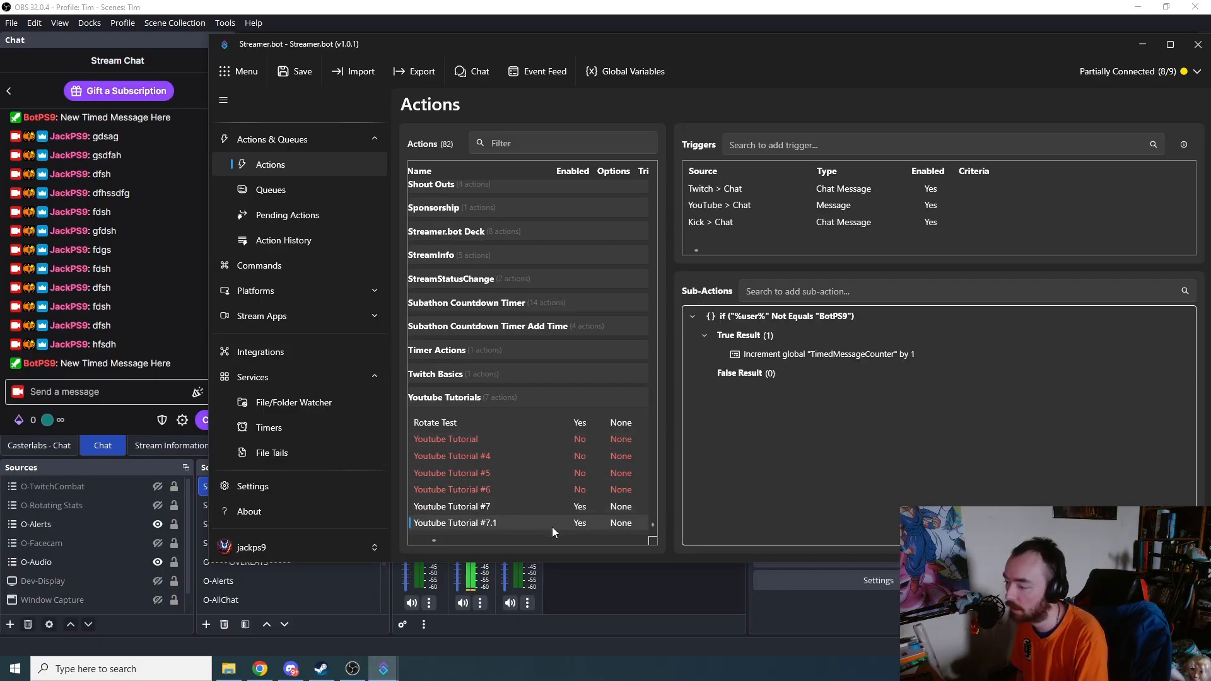
{"action": "left_click", "coordinate": [545, 506]}
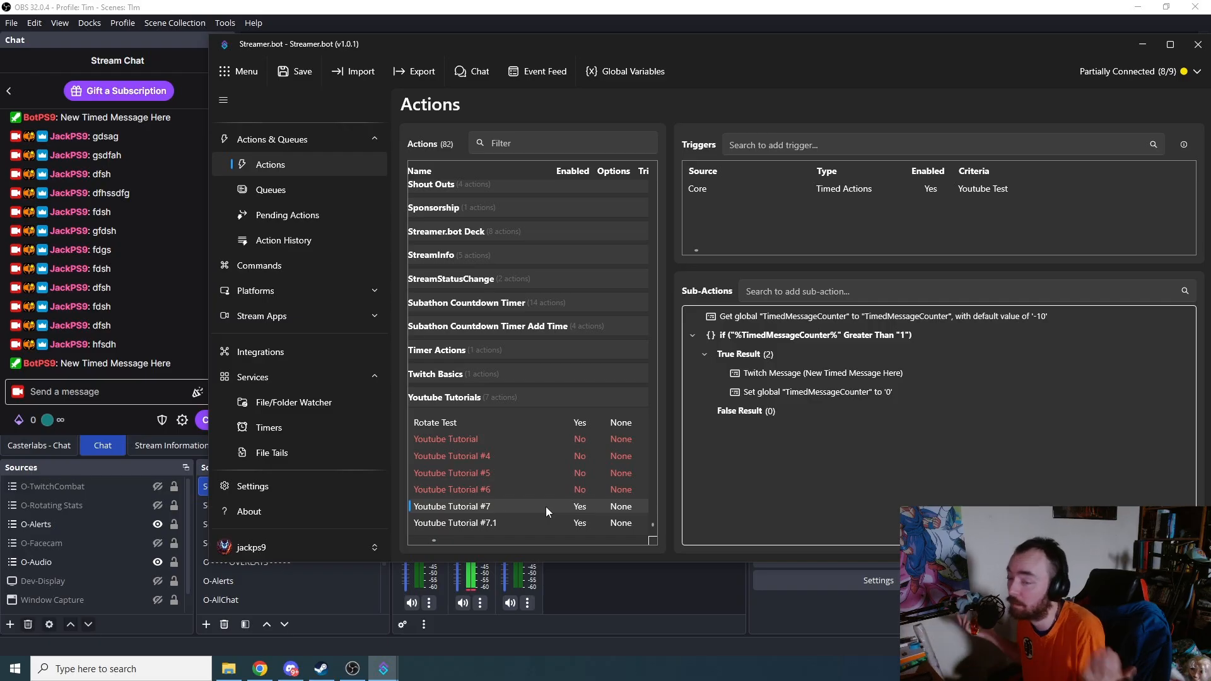
Start adding an Execute C# Code sub-action to the Youtube Tutorial #7 action
{"action": "right_click", "coordinate": [812, 477]}
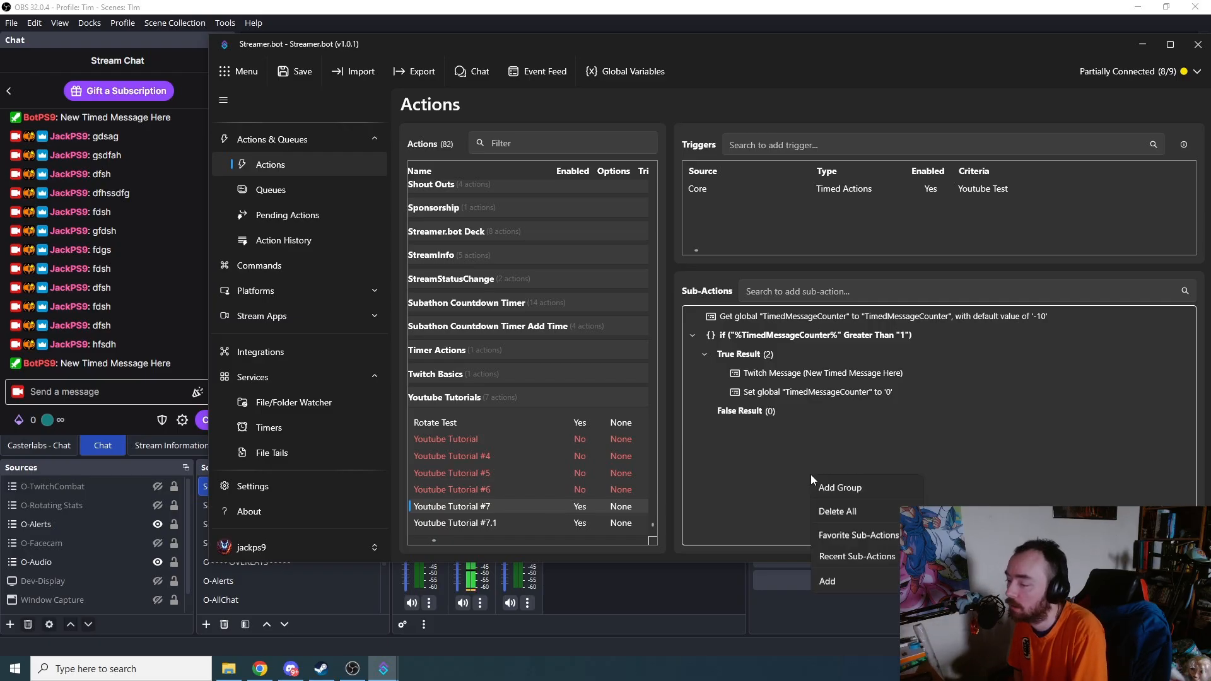
{"action": "mouse_move", "coordinate": [874, 587]}
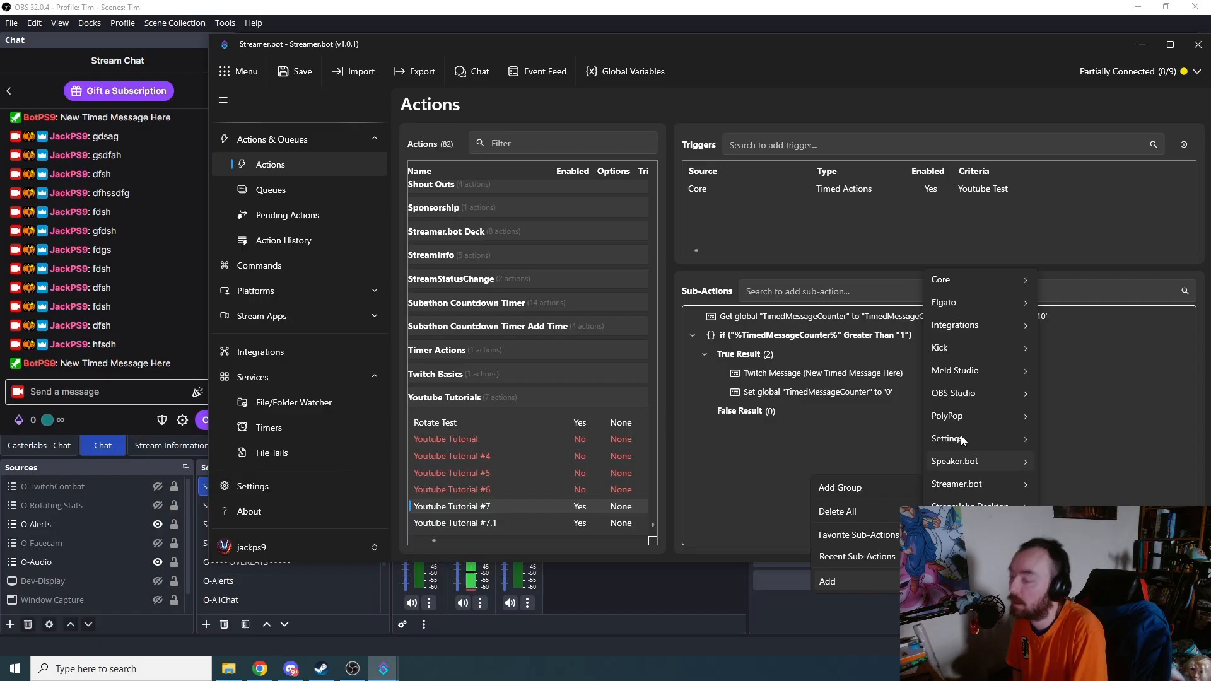
{"action": "mouse_move", "coordinate": [959, 280]}
{"action": "mouse_move", "coordinate": [1058, 282]}
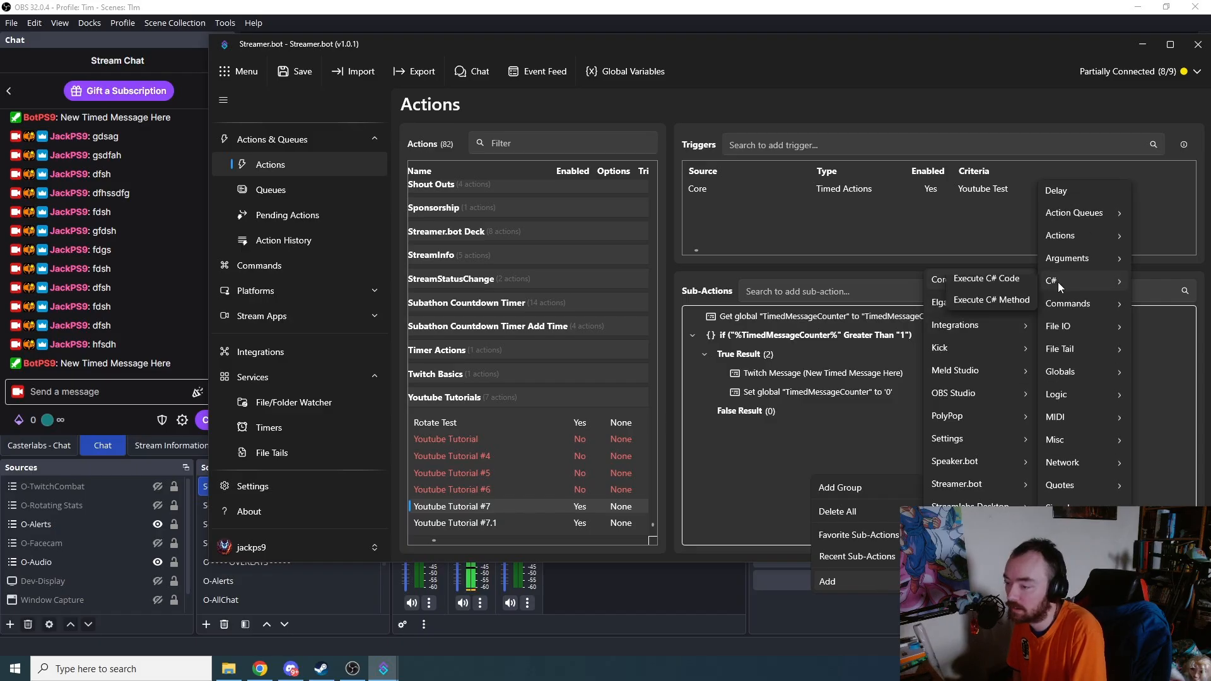
{"action": "left_click", "coordinate": [1003, 284]}
Insert a new line above the comment in Execute() with the call CPH.GetGlobalVar<int>()
{"action": "left_click", "coordinate": [391, 134]}
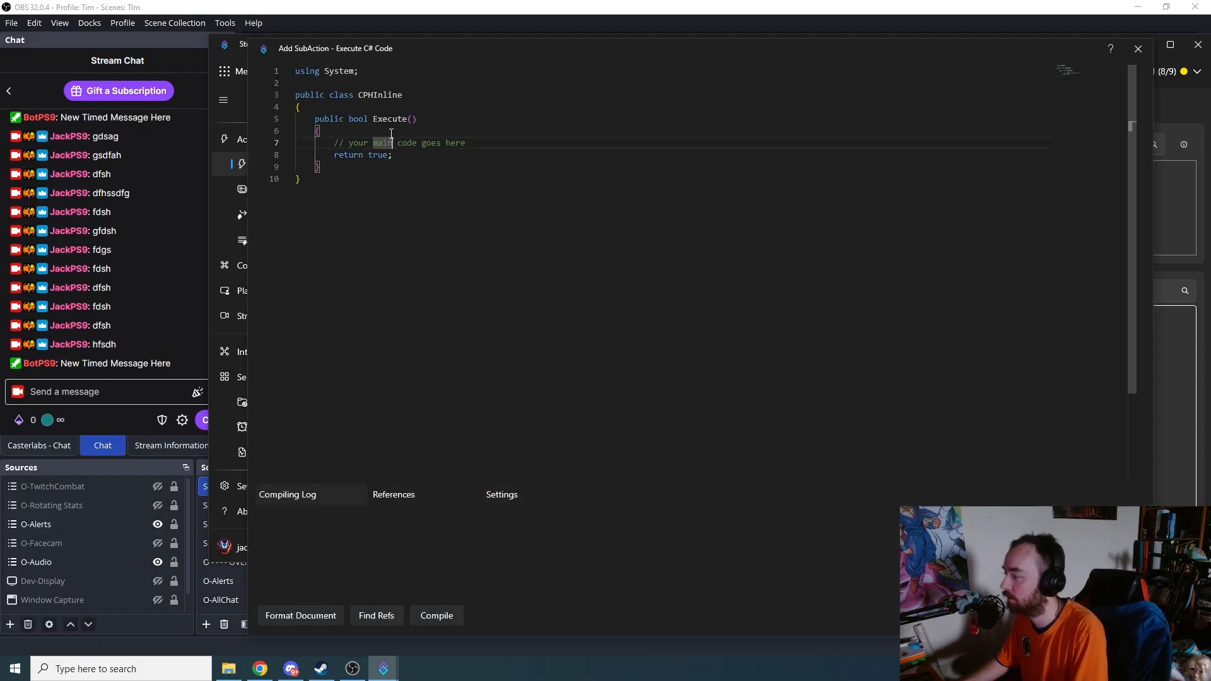
{"action": "key", "text": "Return"}
{"action": "type", "text": "COP"}
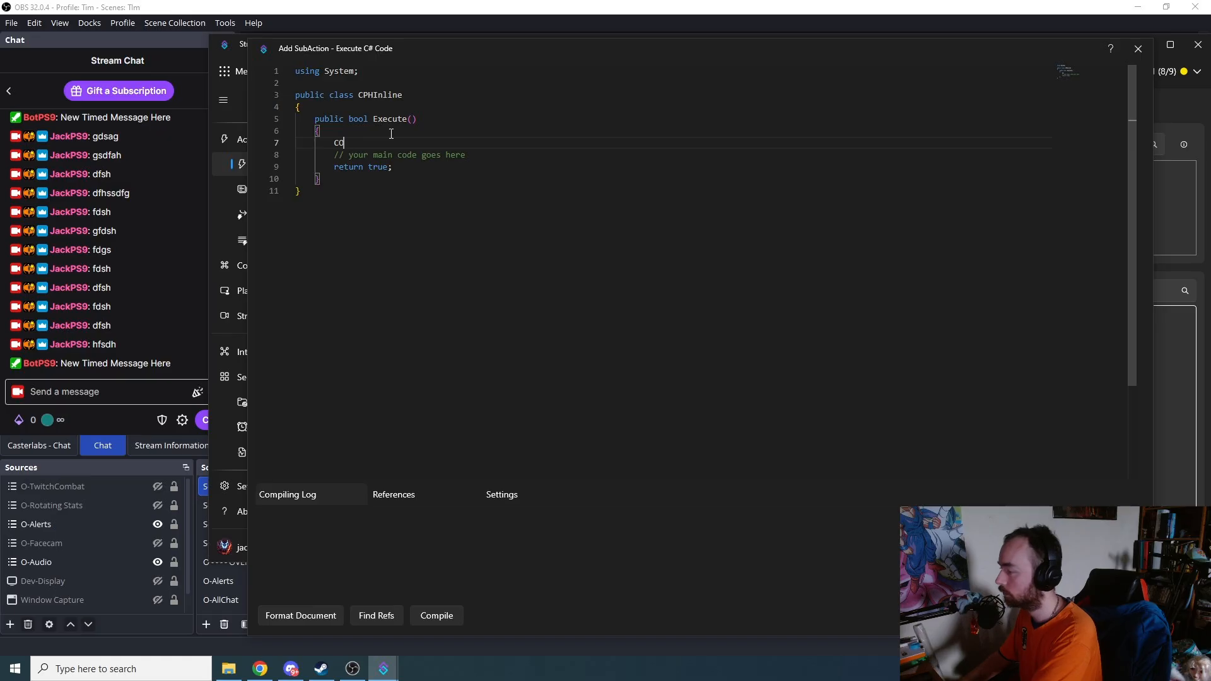
{"action": "type", "text": "PH.Get"}
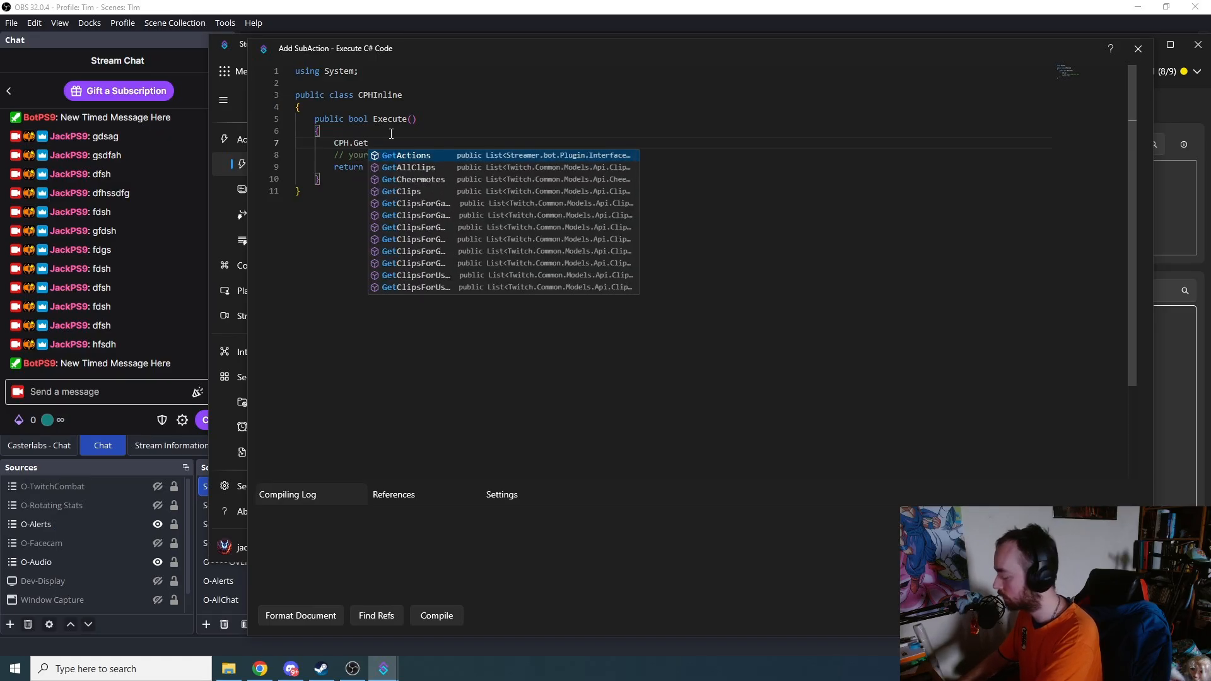
{"action": "type", "text": "Globa"}
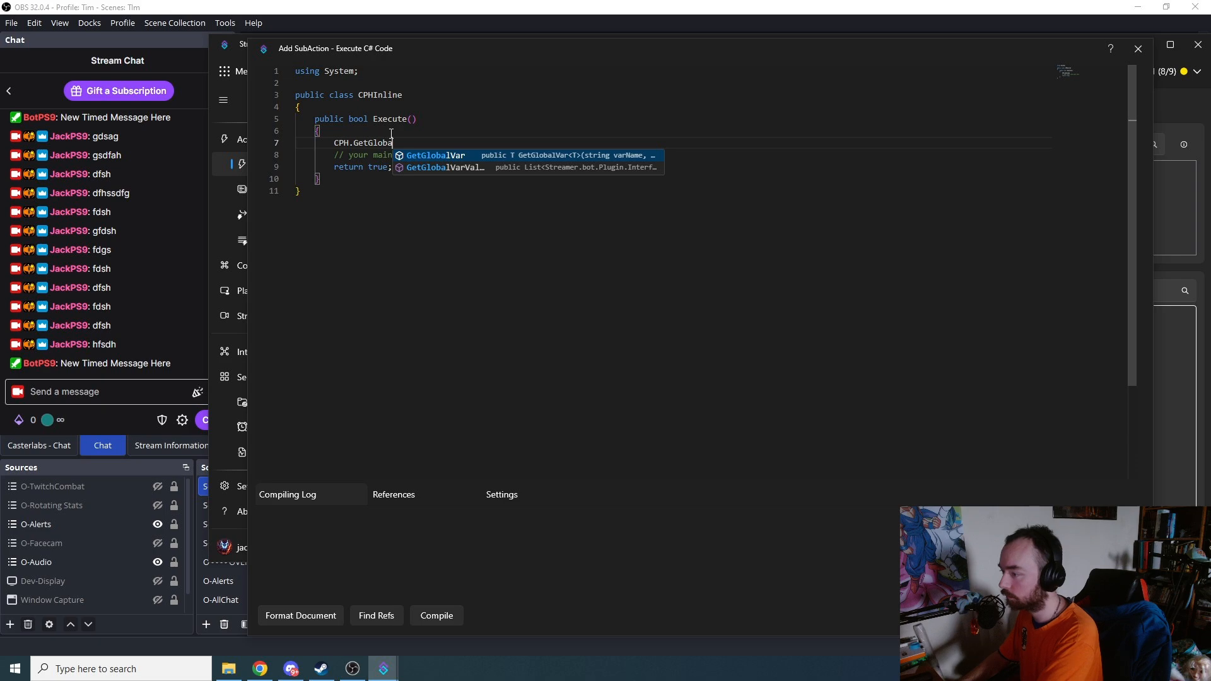
{"action": "key", "text": "Tab"}
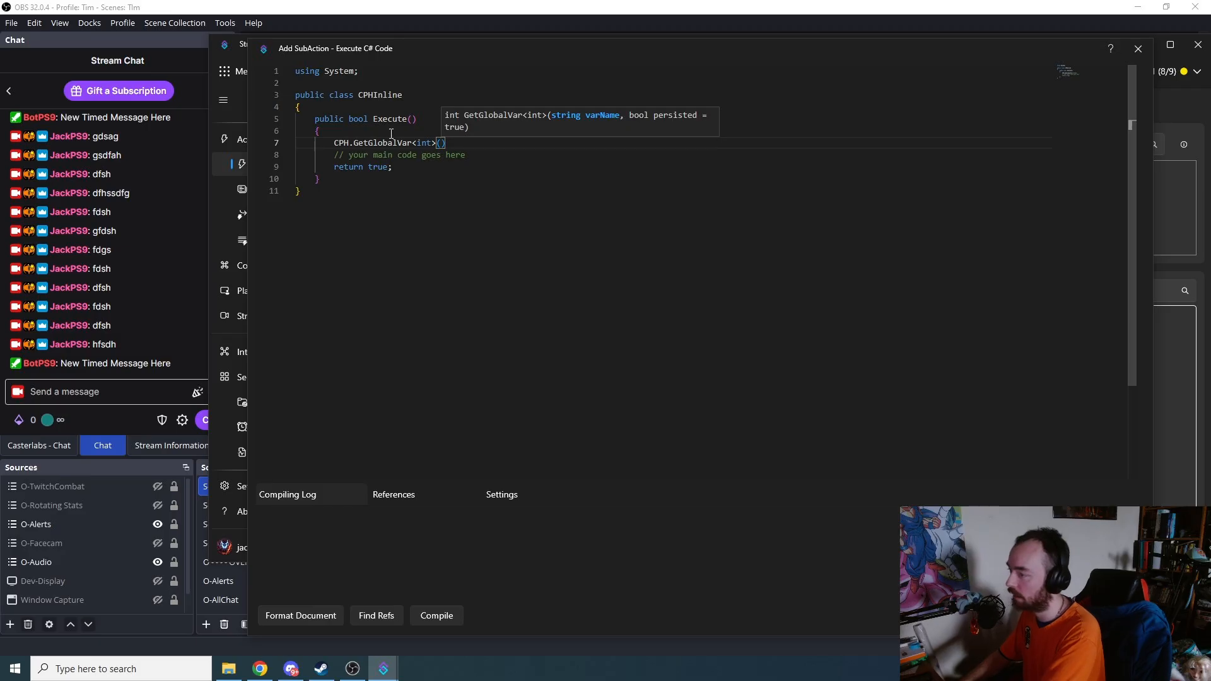
Pass "TimedMessageCounter" as the variable name in the CPH.GetGlobalVar<int>() call
{"action": "type", "text": "\"Timed"}
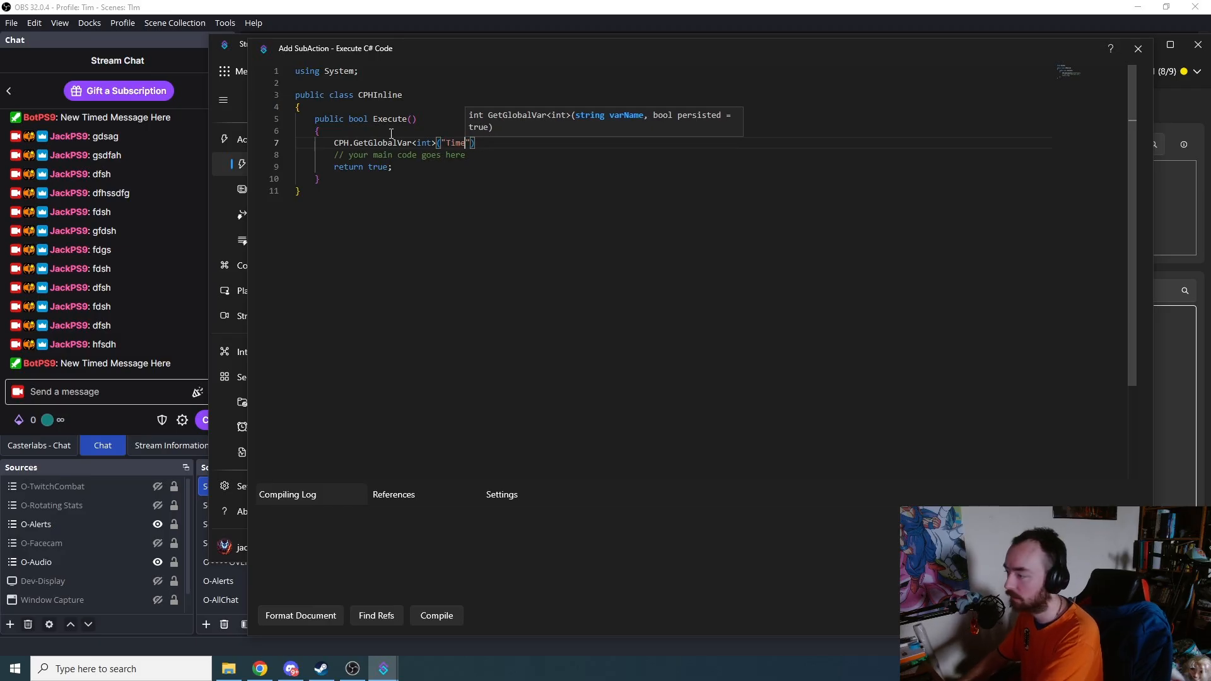
{"action": "type", "text": "MEssag"}
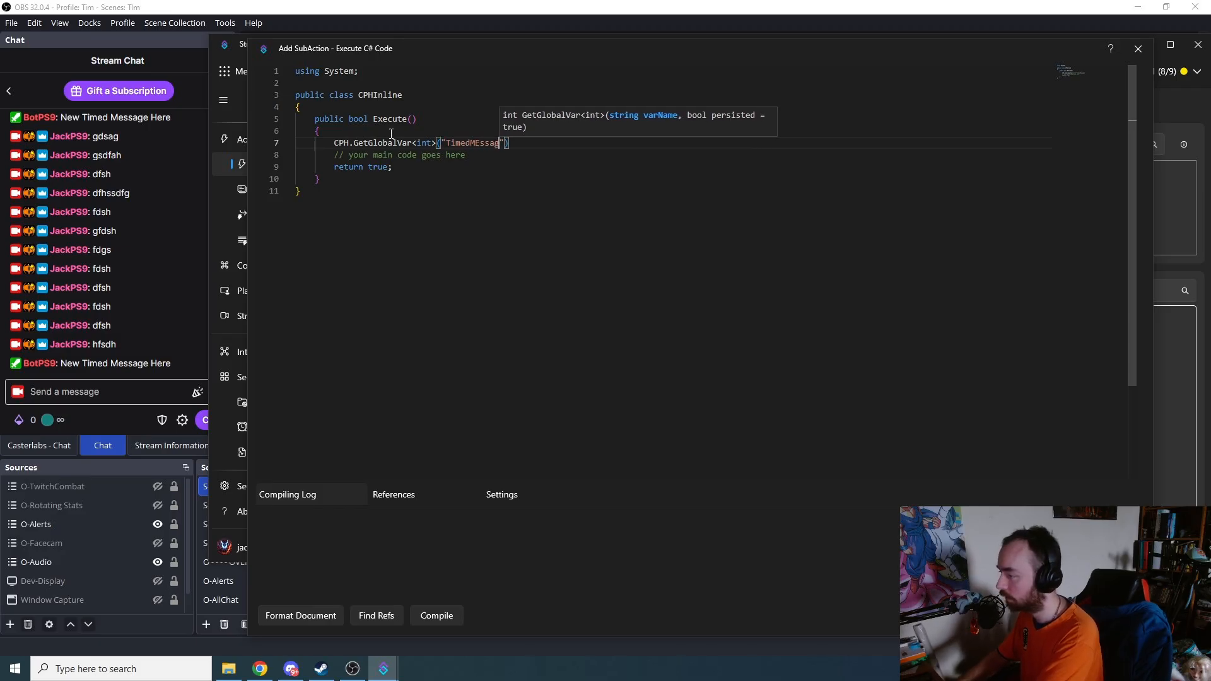
{"action": "key", "text": "BackSpace"}
{"action": "key", "text": "BackSpace"}
{"action": "key", "text": "BackSpace"}
{"action": "key", "text": "BackSpace"}
{"action": "key", "text": "BackSpace"}
{"action": "type", "text": "essageCo"}
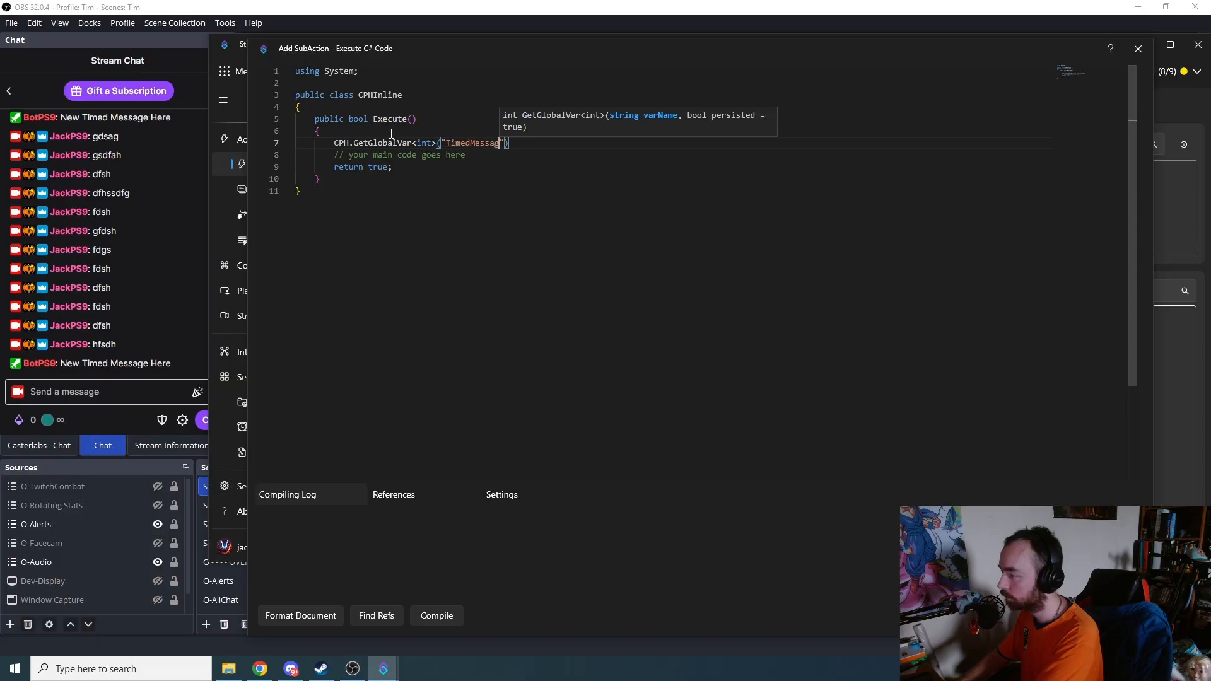
{"action": "type", "text": "unter"}
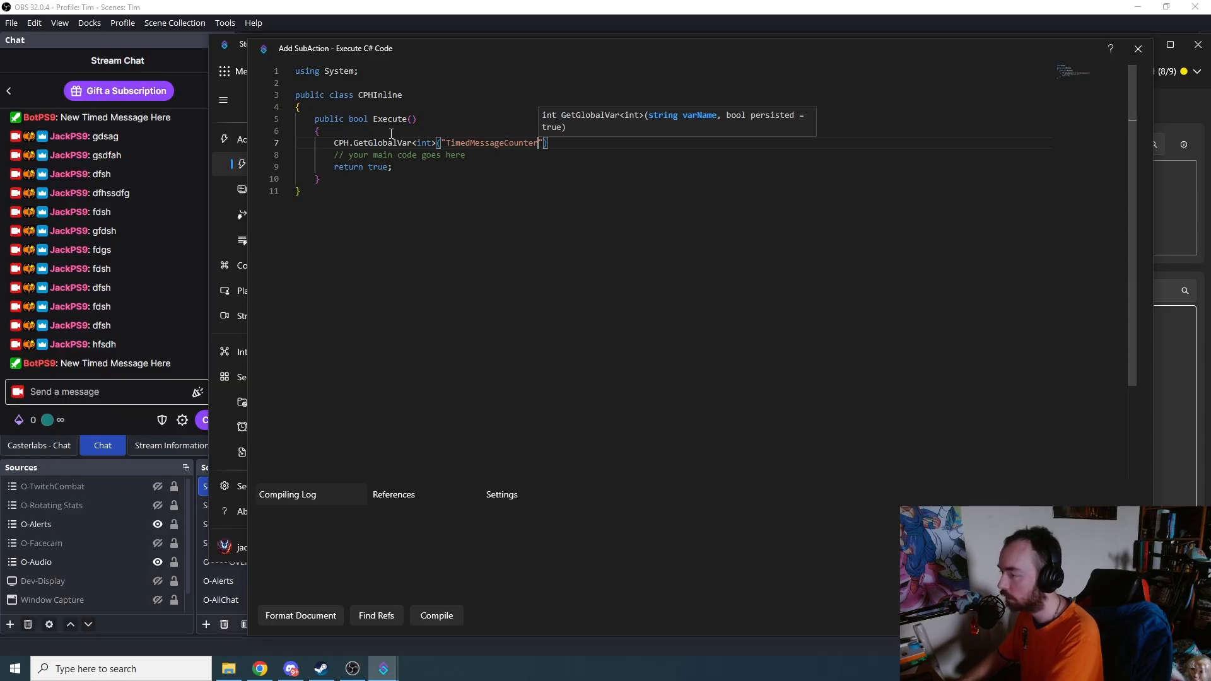
{"action": "key", "text": "Home"}
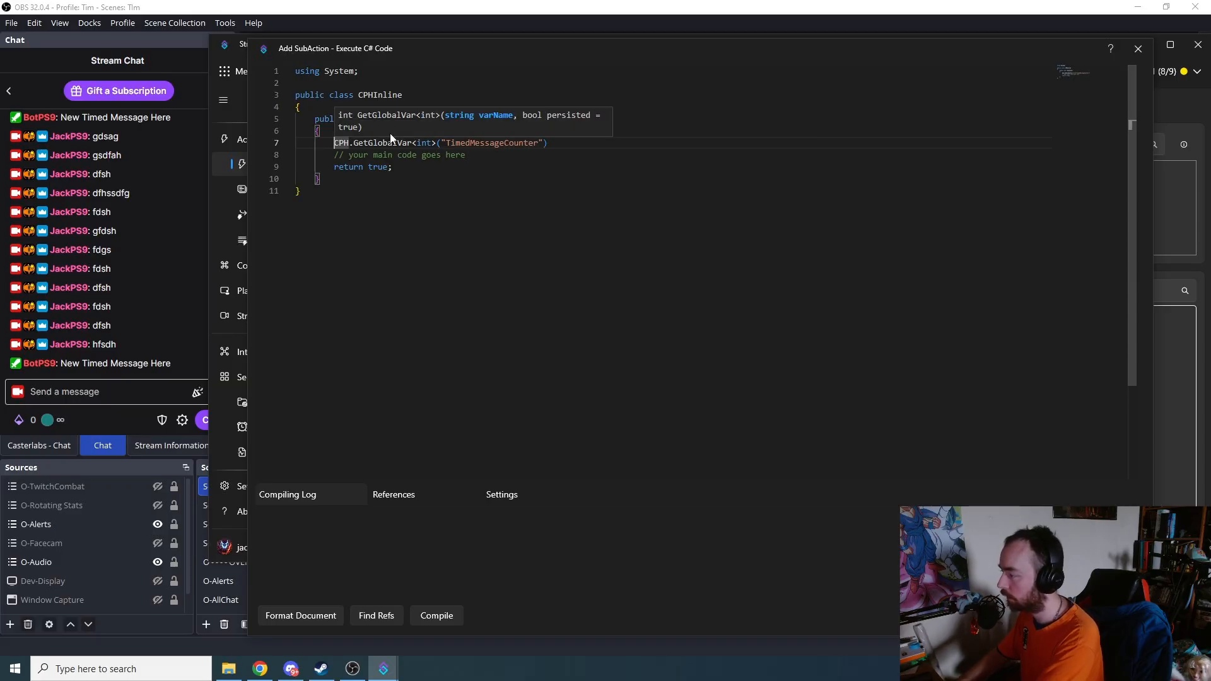
{"action": "type", "text": "int counter ="}
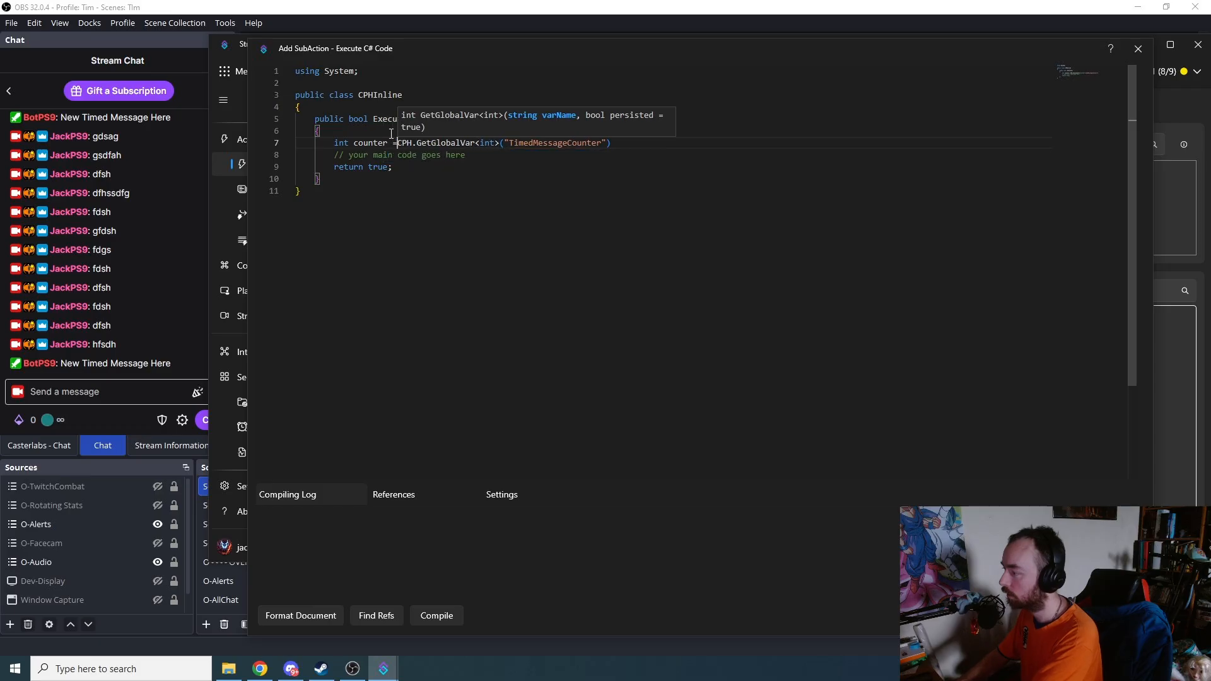
{"action": "key", "text": "End"}
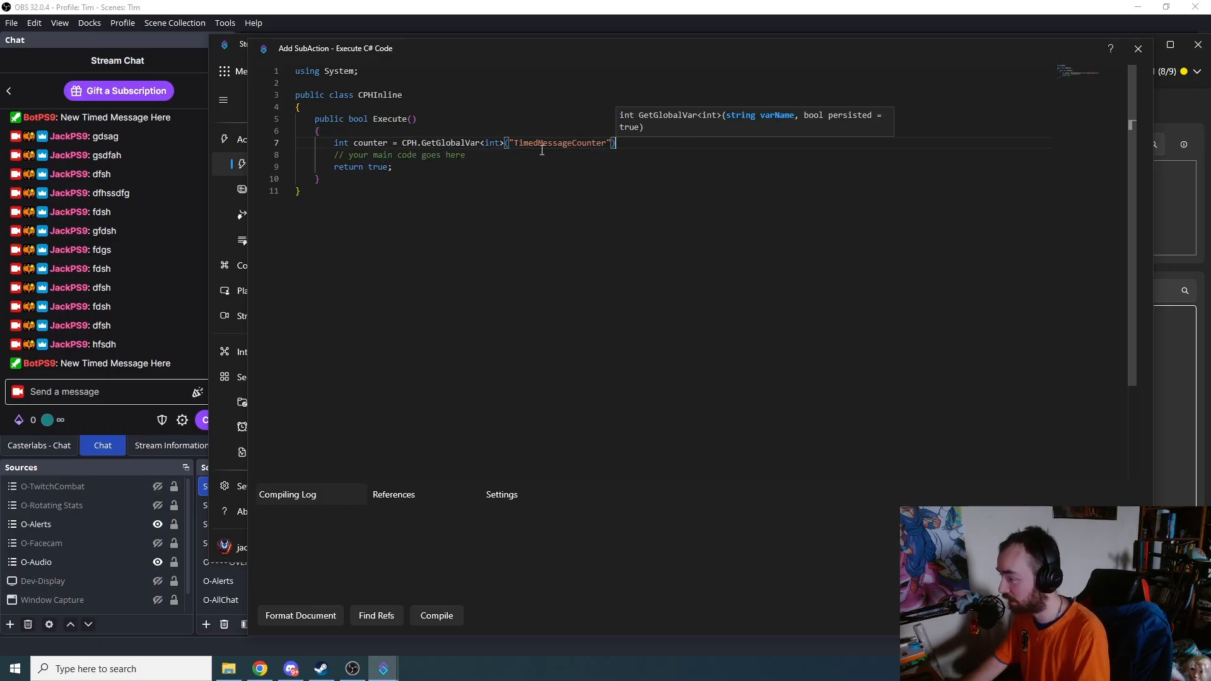
{"action": "left_click_drag", "start_coordinate": [403, 141], "coordinate": [345, 142]}
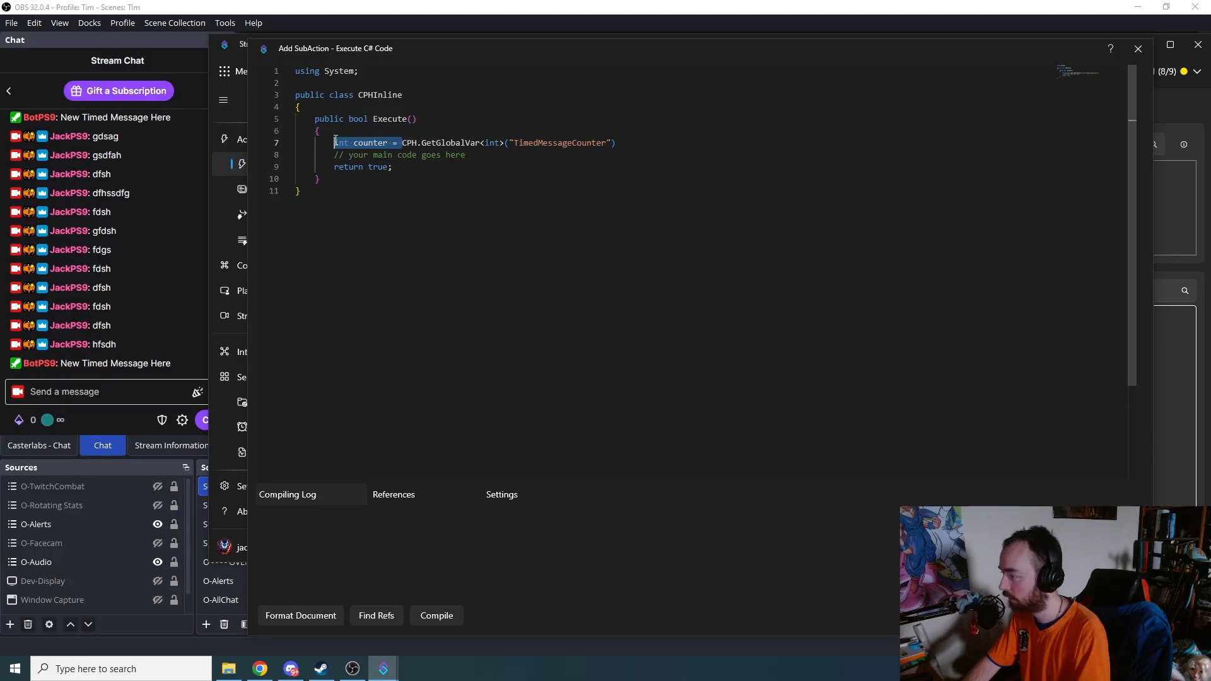
{"action": "key", "text": "BackSpace"}
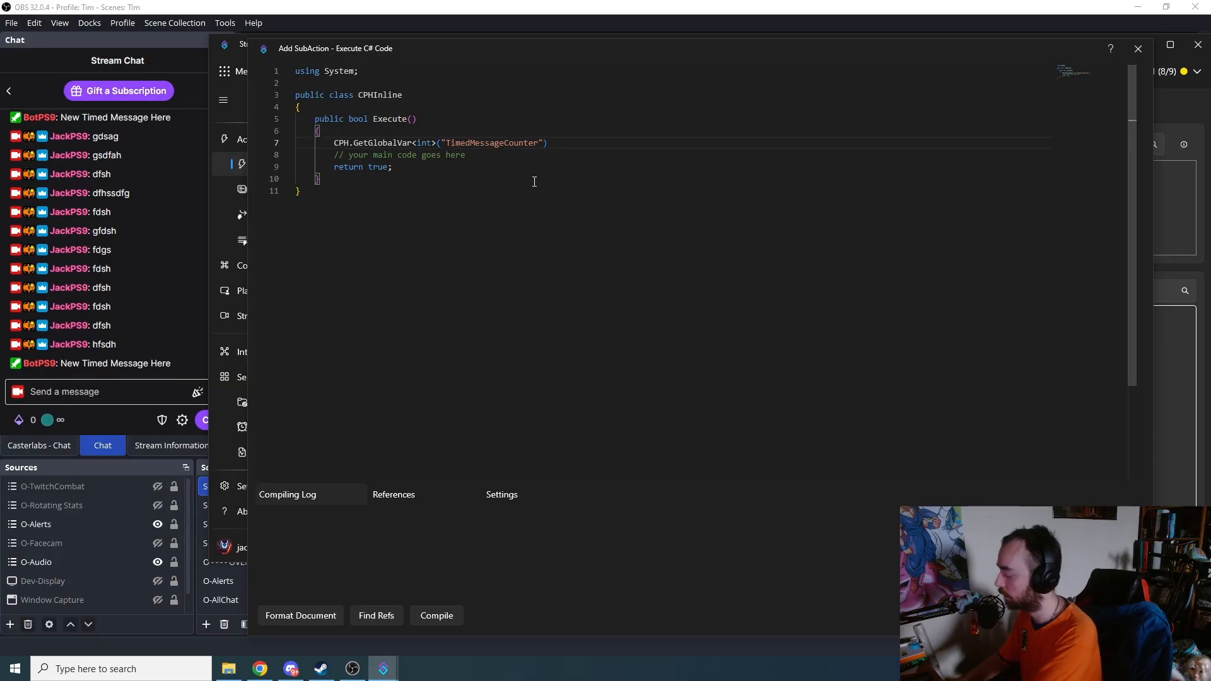
Turn the GetGlobalVar call into an if condition checking for >= 2, and add an empty braced block below it
{"action": "type", "text": "if "}
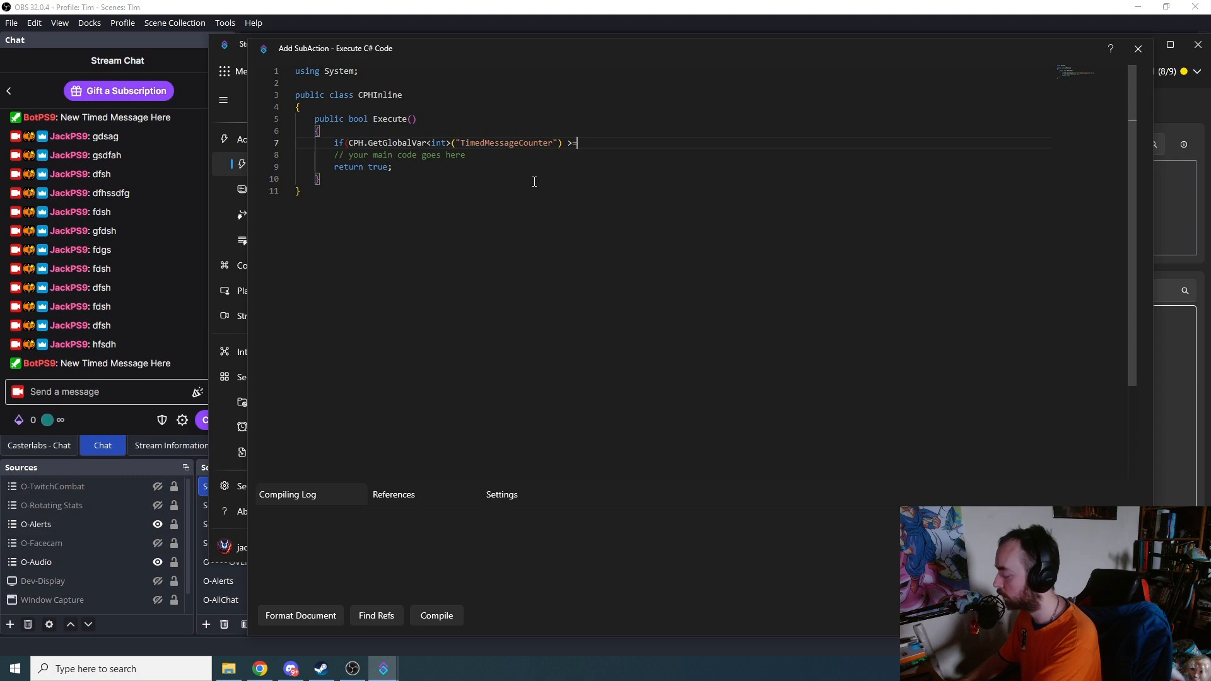
{"action": "type", "text": "2"}
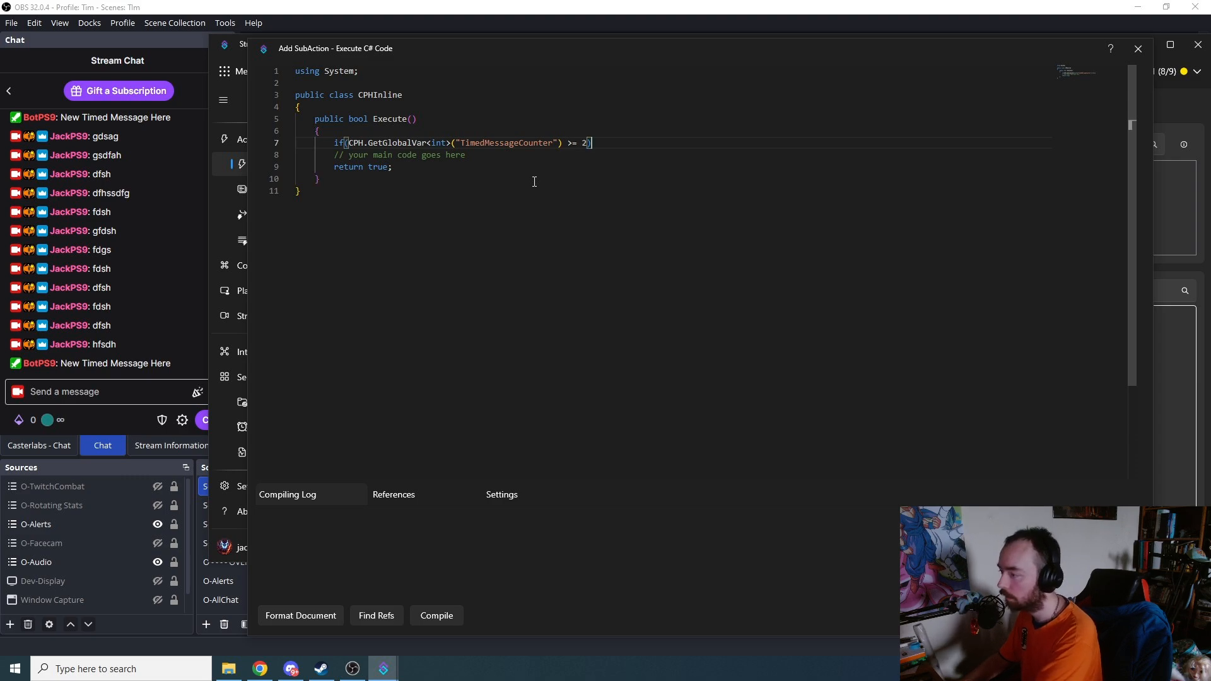
{"action": "key", "text": "Return"}
{"action": "type", "text": "{"}
{"action": "key", "text": "Return"}
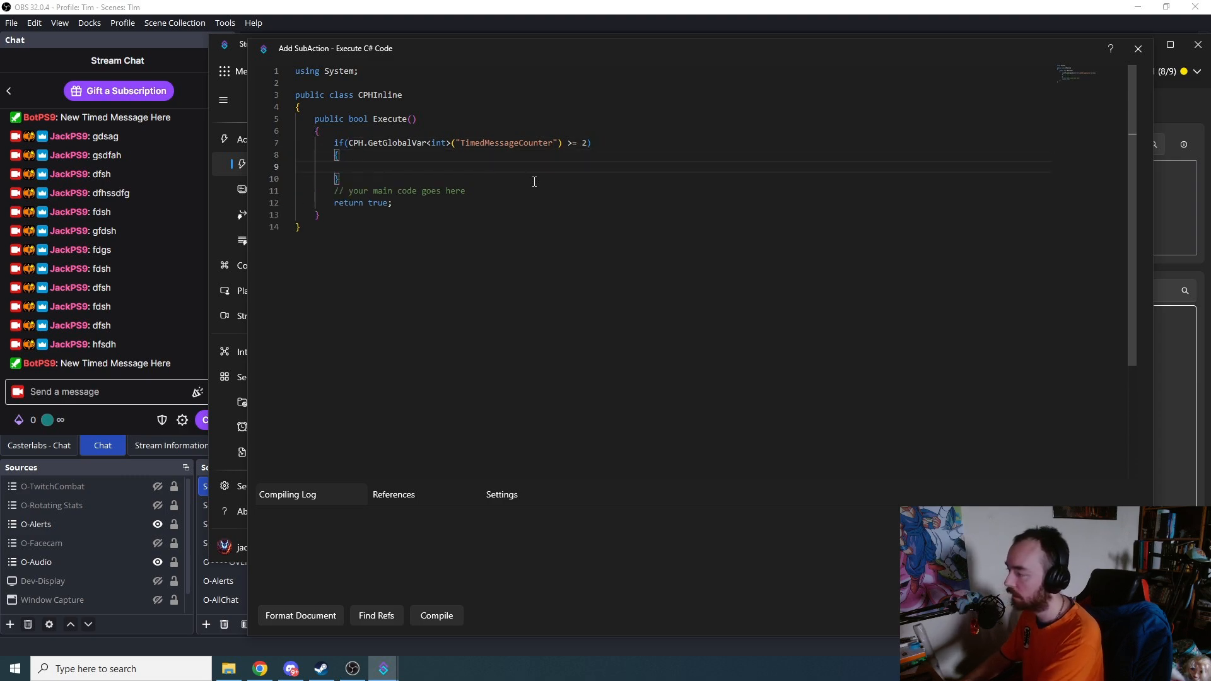
Inside the if block, add the statement CPH.SendMessage("New Timed Message Here"); followed by a new line
{"action": "type", "text": "CPH."}
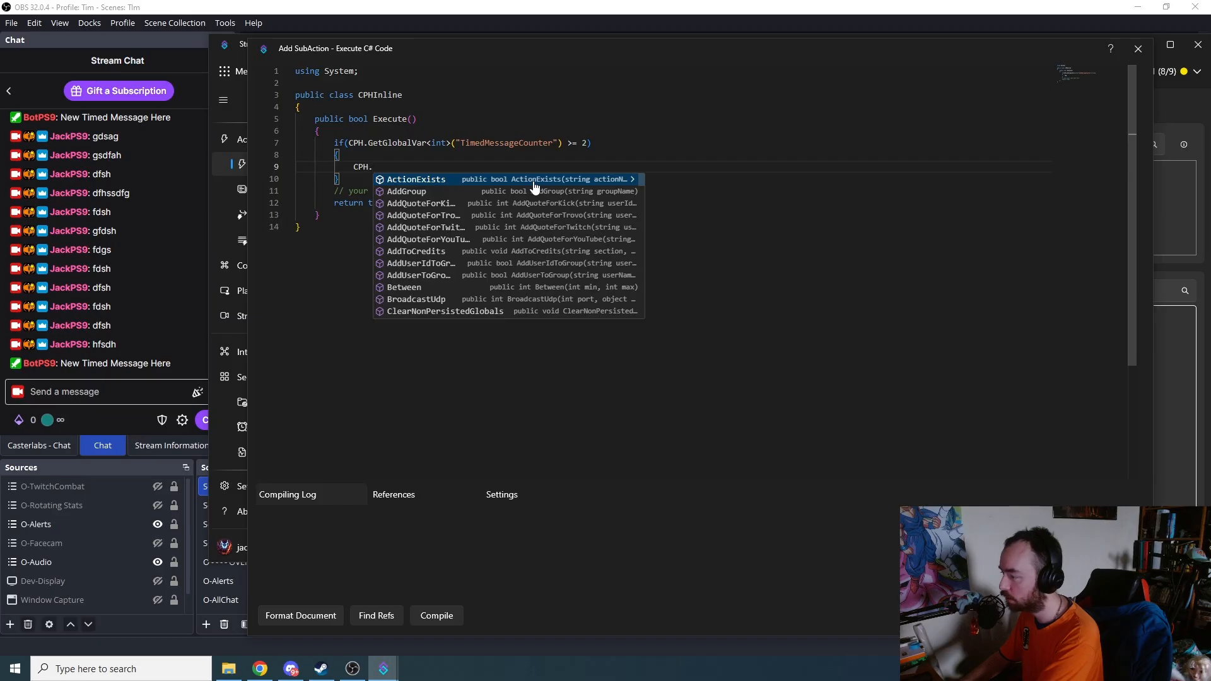
{"action": "type", "text": "SendMe"}
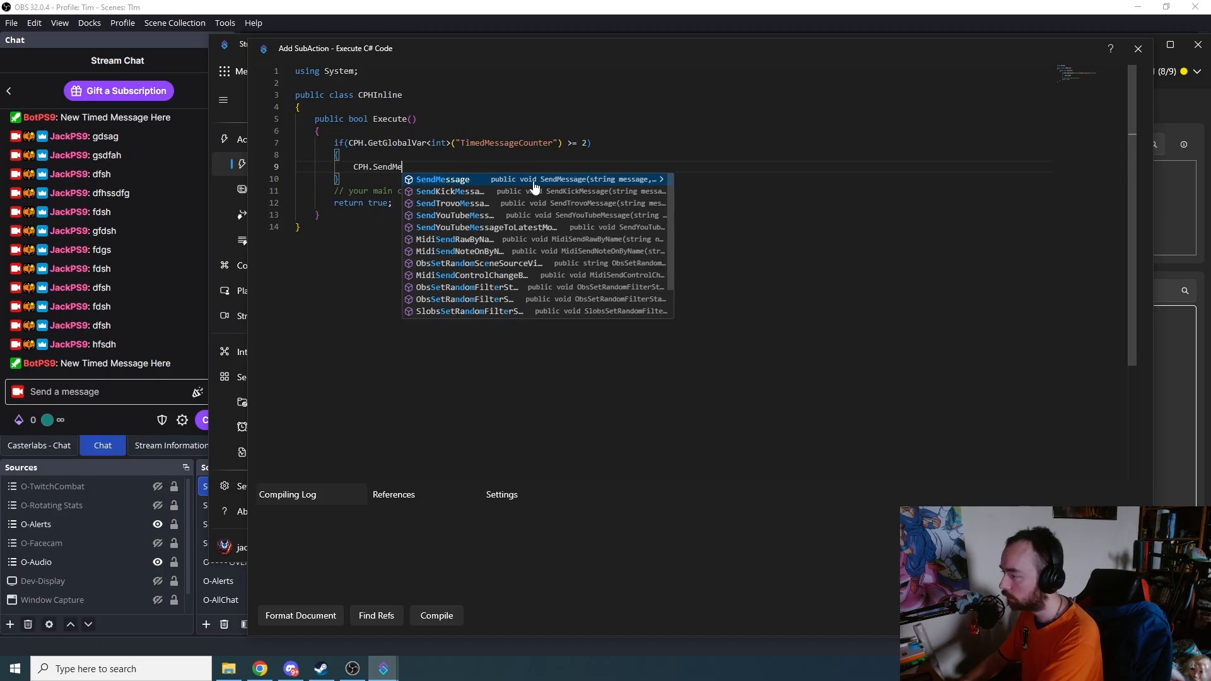
{"action": "key", "text": "Tab"}
{"action": "type", "text": "(\""}
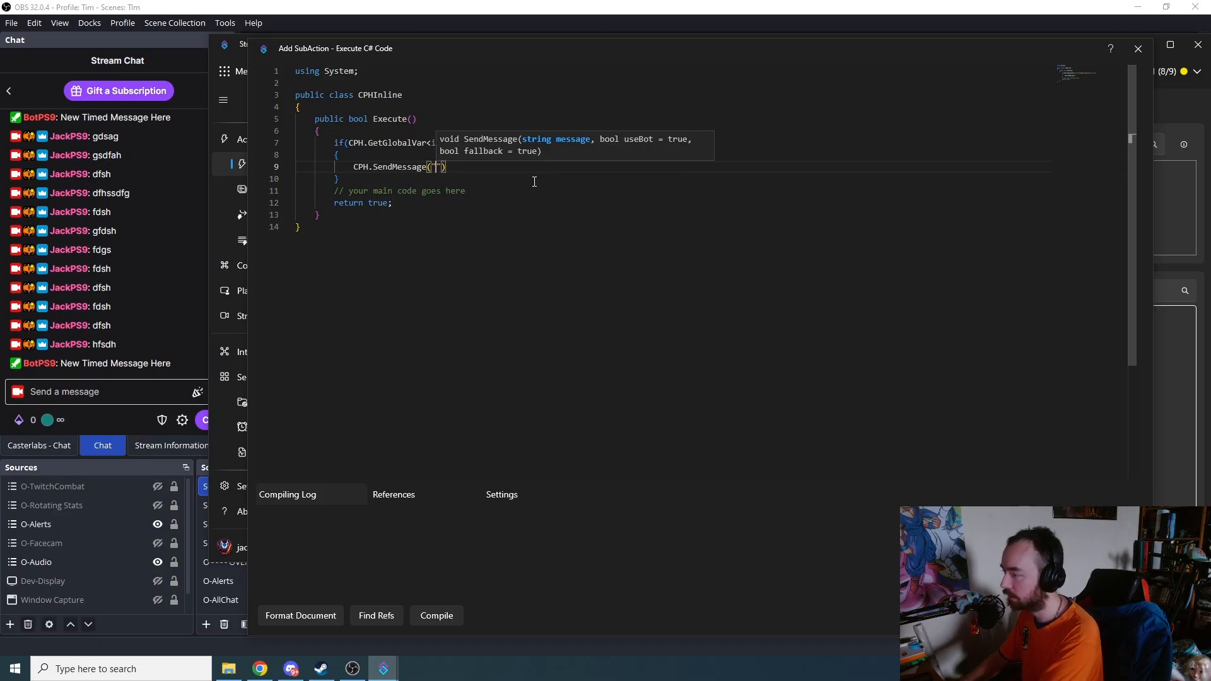
{"action": "type", "text": "New Timed Me"}
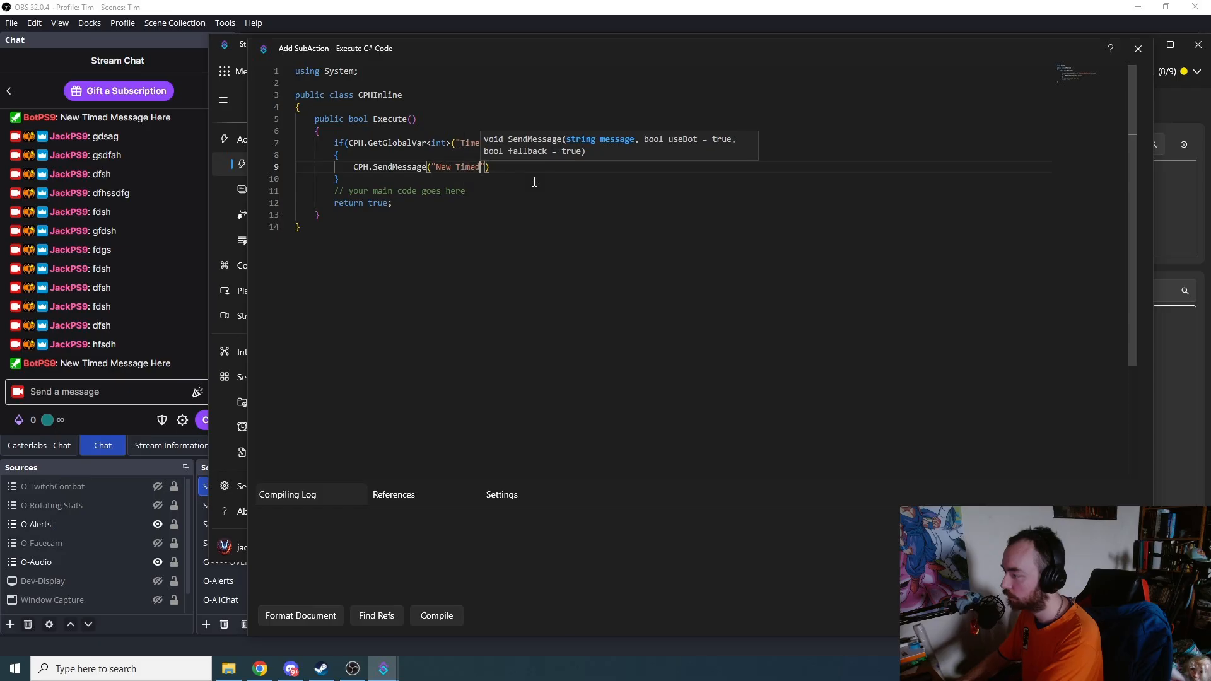
{"action": "type", "text": "ssage HEre"}
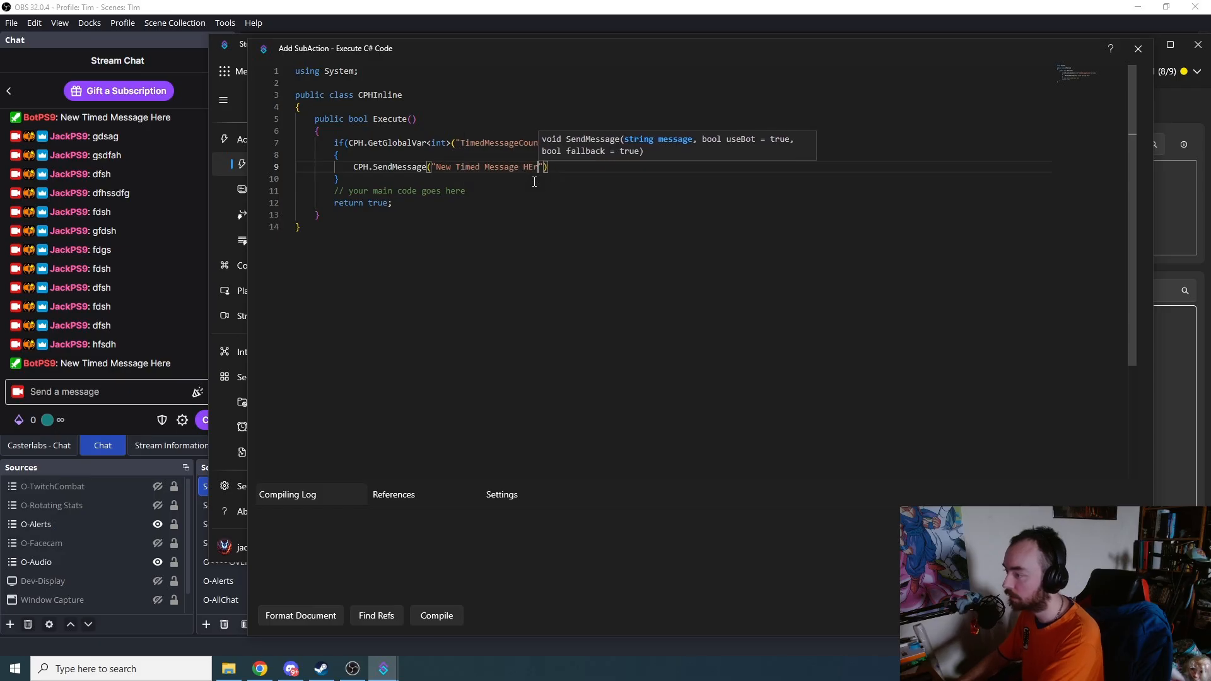
{"action": "key", "text": "Left"}
{"action": "key", "text": "Left"}
{"action": "key", "text": "BackSpace"}
{"action": "type", "text": "e"}
{"action": "key", "text": "Right"}
{"action": "key", "text": "Right"}
{"action": "key", "text": "Right"}
{"action": "key", "text": "Right"}
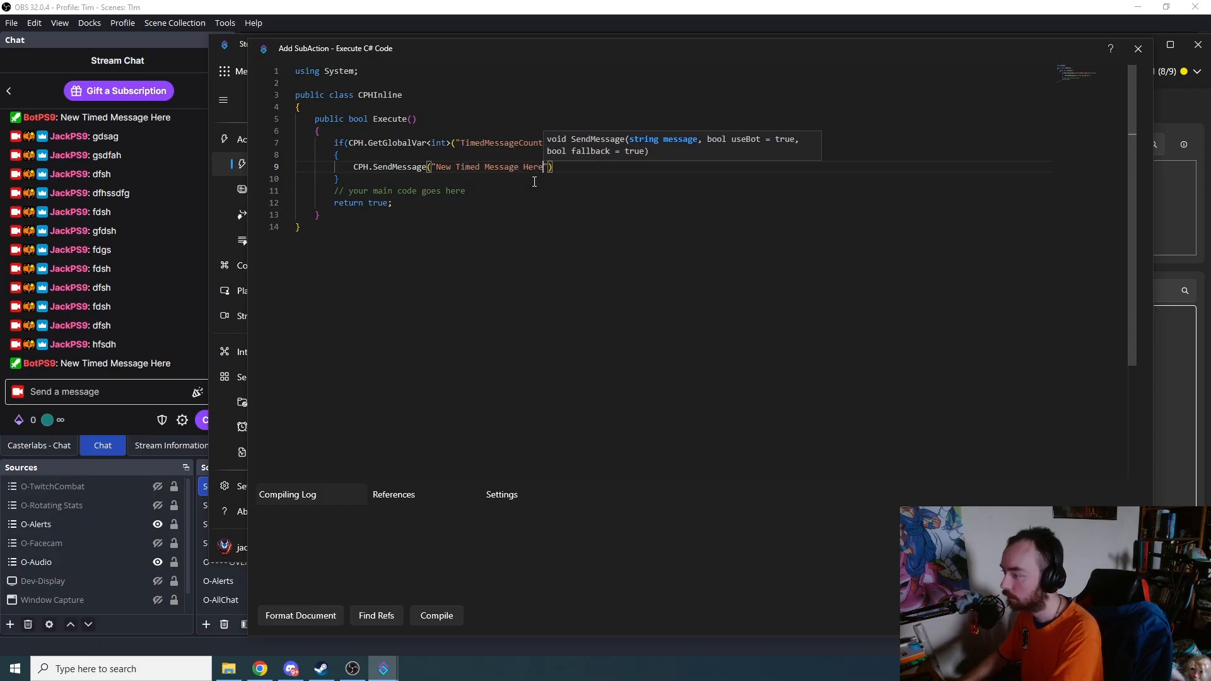
{"action": "type", "text": ";"}
{"action": "key", "text": "Return"}
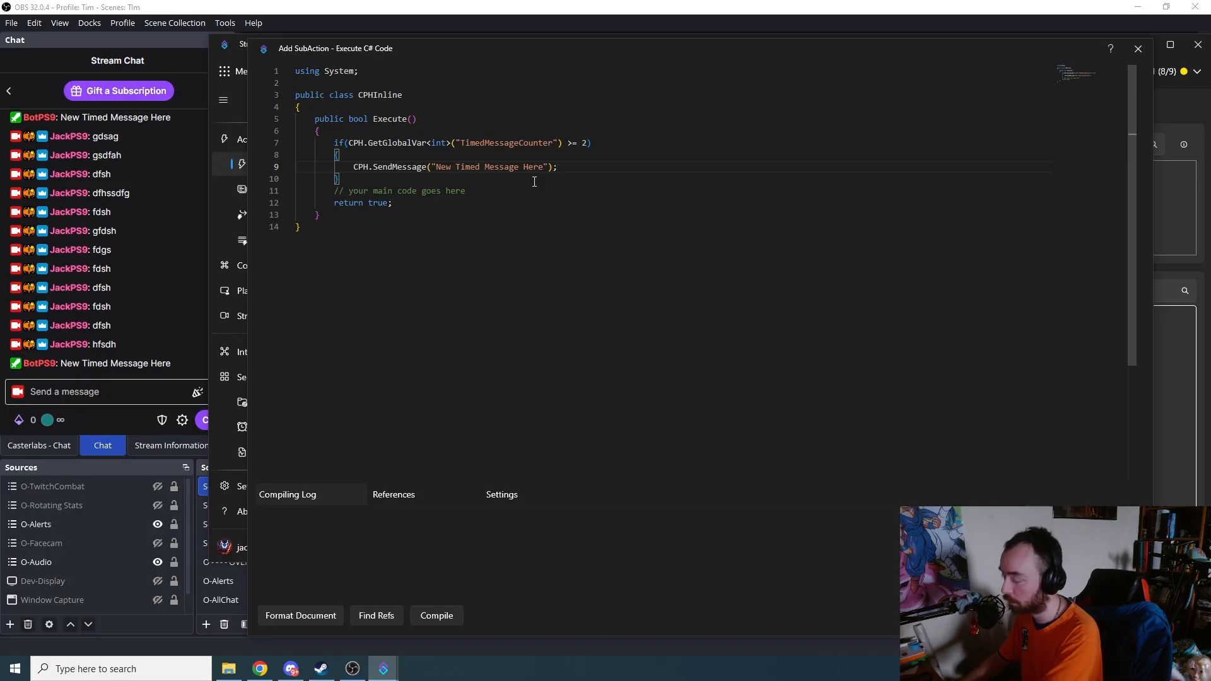
Reset the counter inside the if block with the statement CPH.SetGlobalVar("TimedMessageCounter", 0);
{"action": "type", "text": "CPH."}
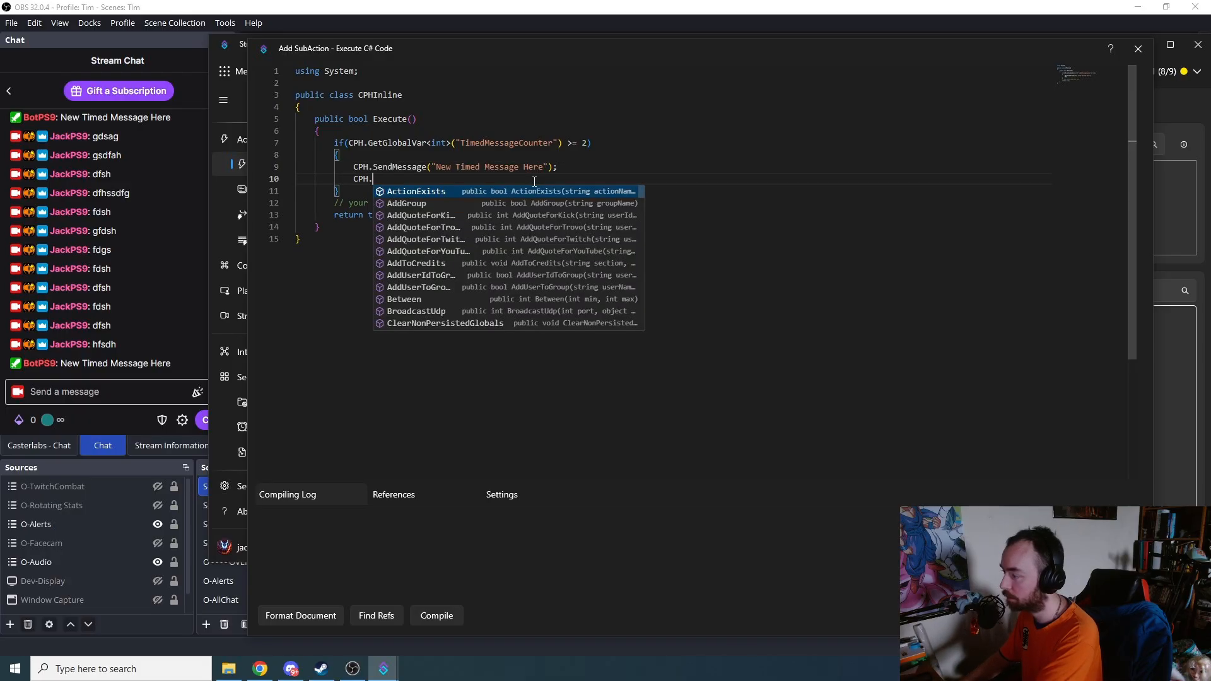
{"action": "type", "text": "SetBlo"}
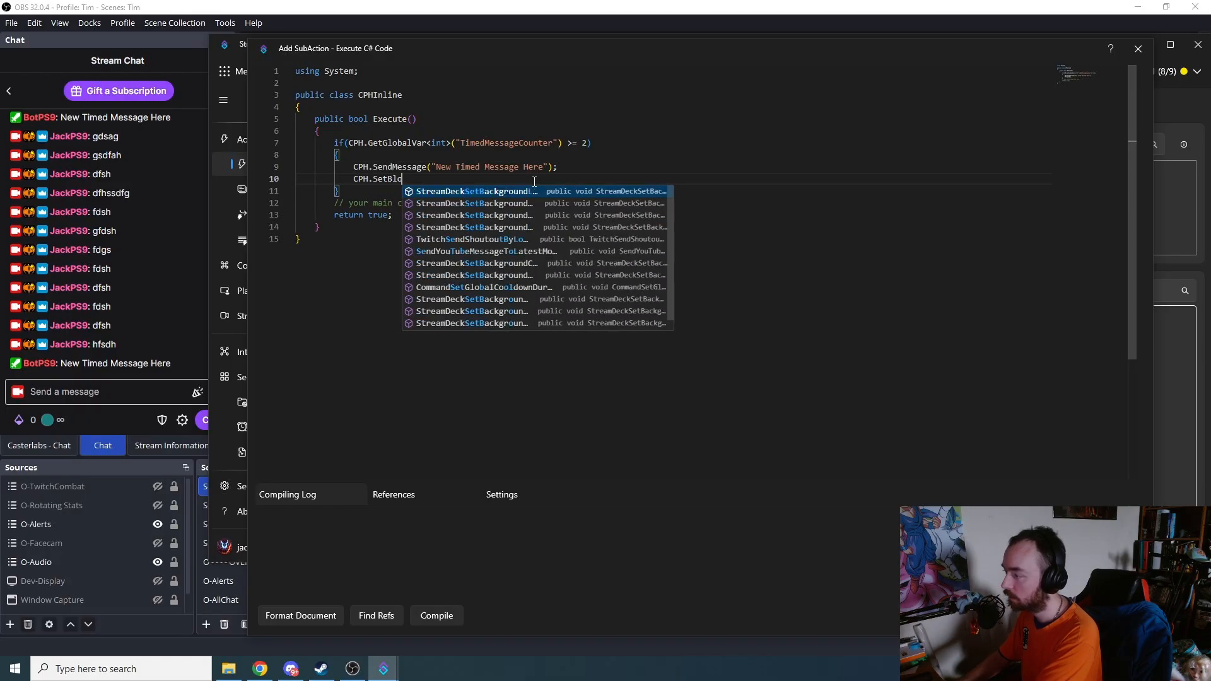
{"action": "key", "text": "Tab"}
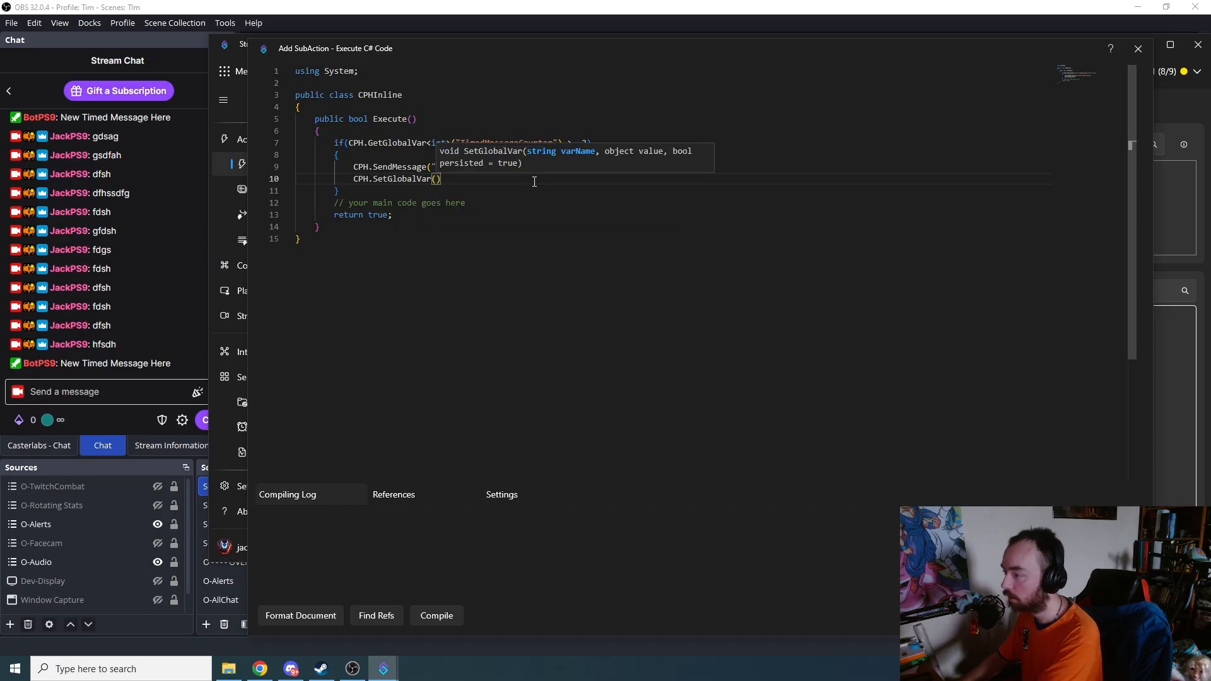
{"action": "type", "text": "\""}
{"action": "type", "text": "TimedMe"}
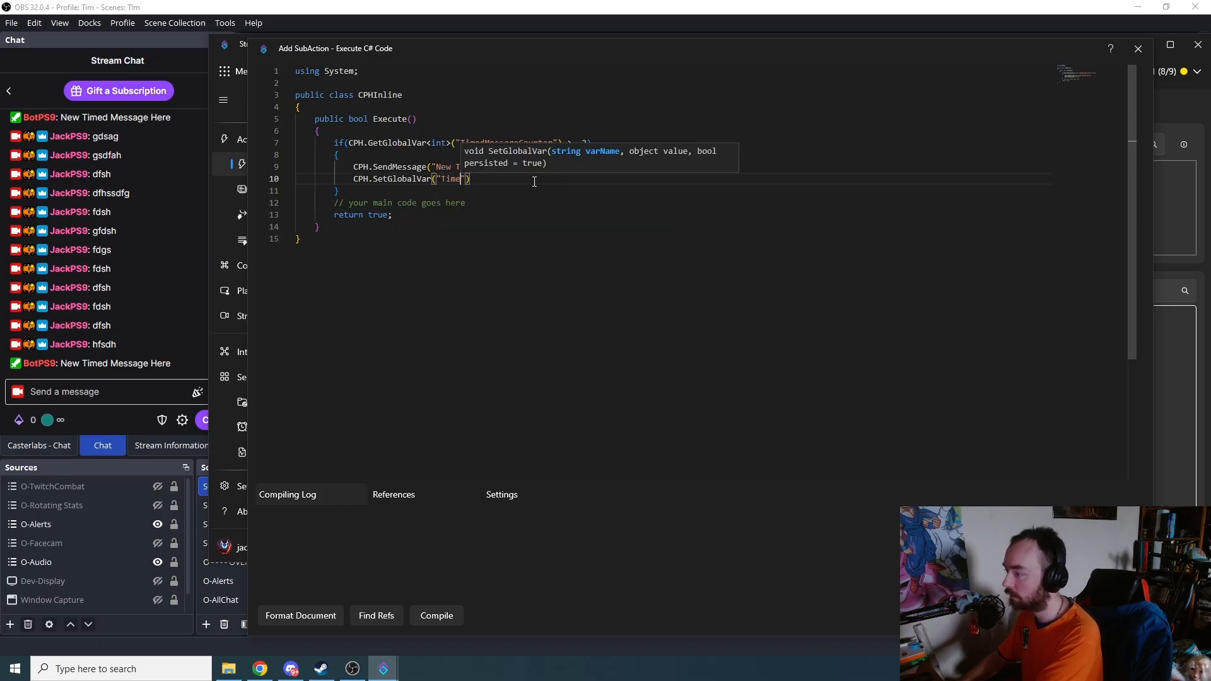
{"action": "type", "text": "ssage"}
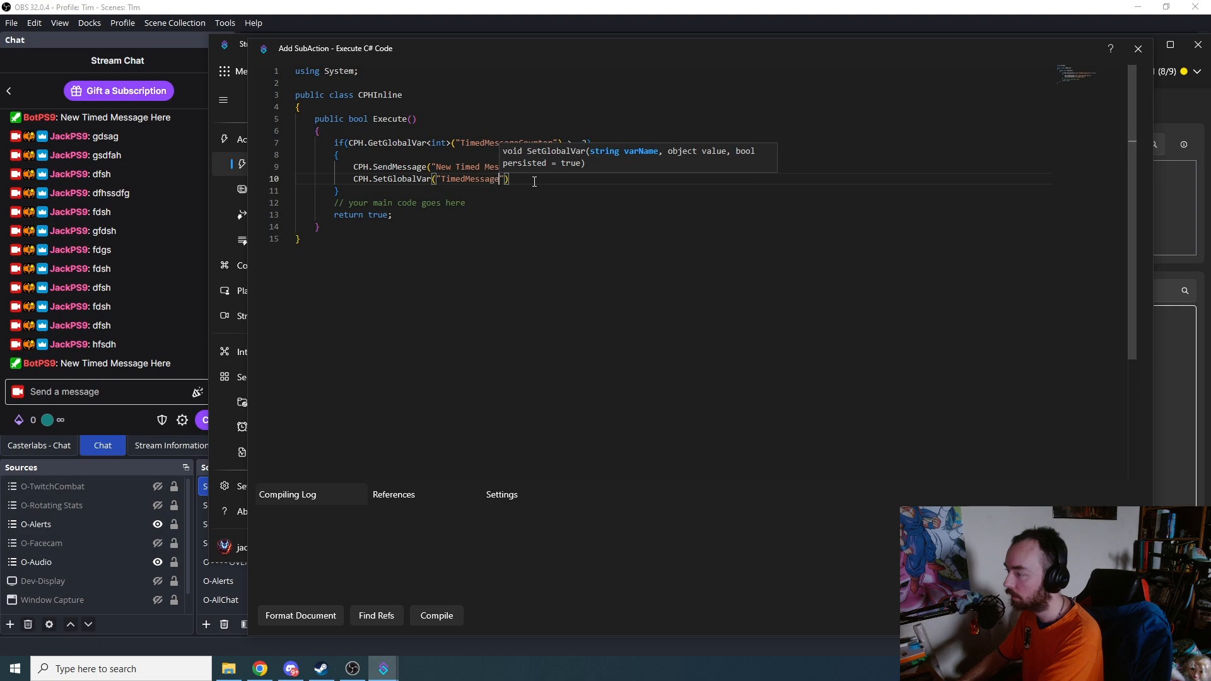
{"action": "type", "text": "Counter\","}
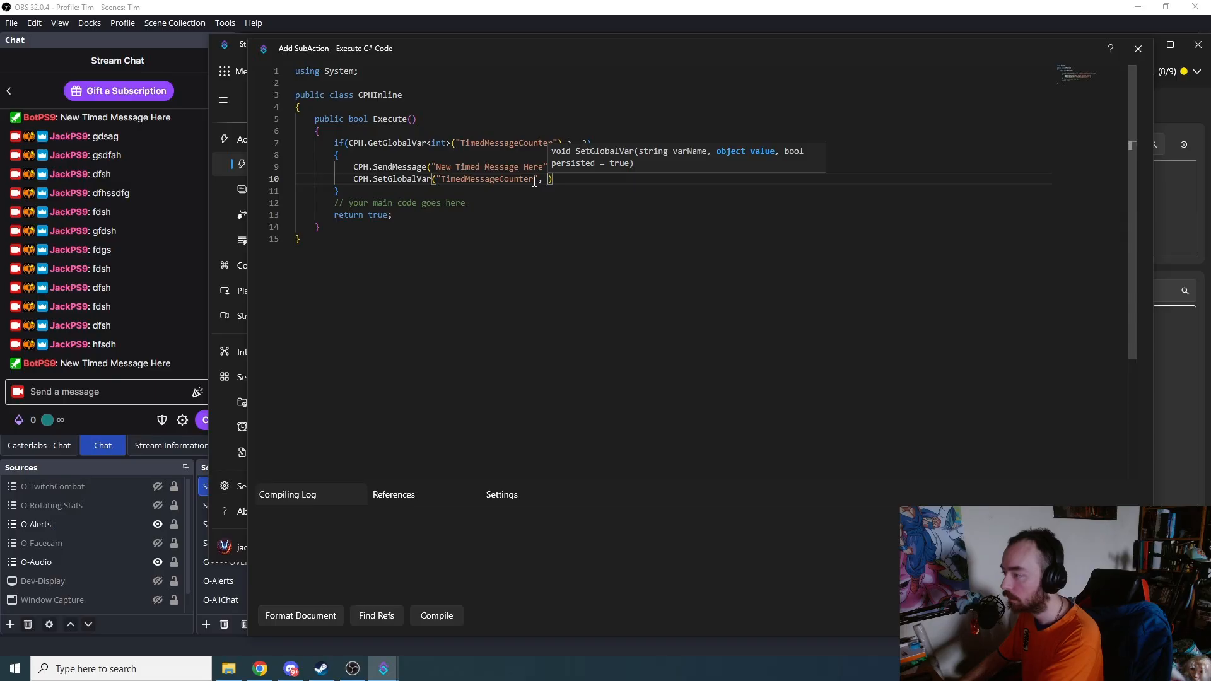
{"action": "type", "text": " 0"}
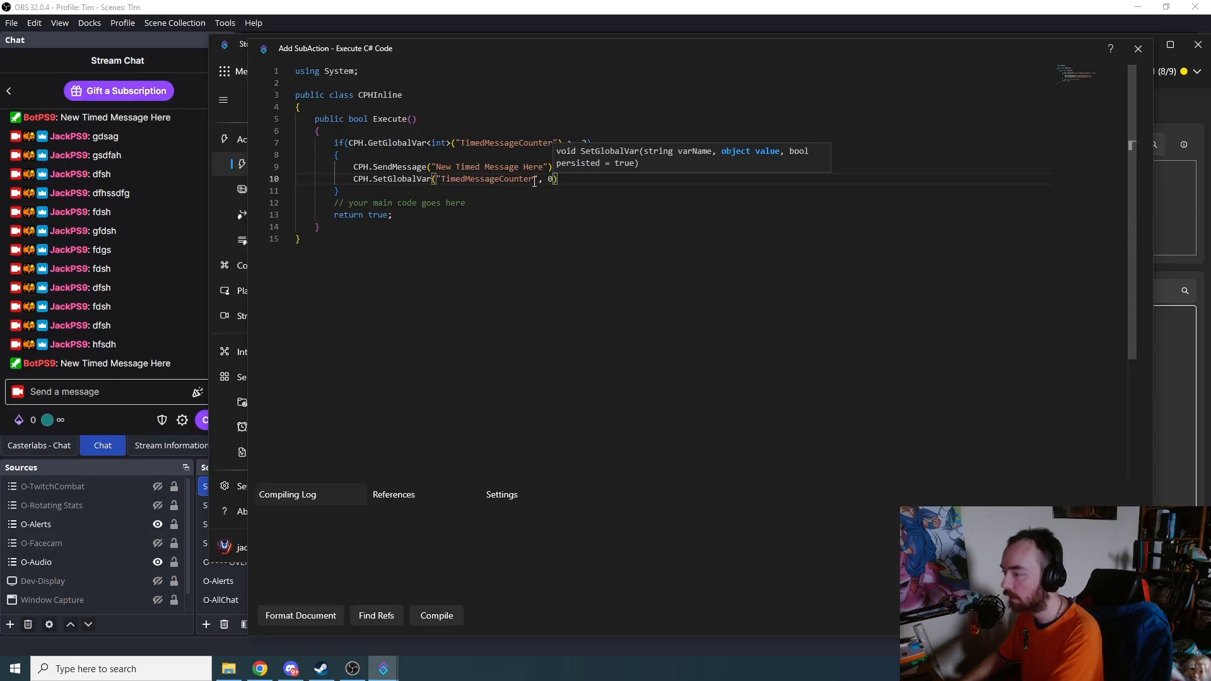
{"action": "type", "text": ");"}
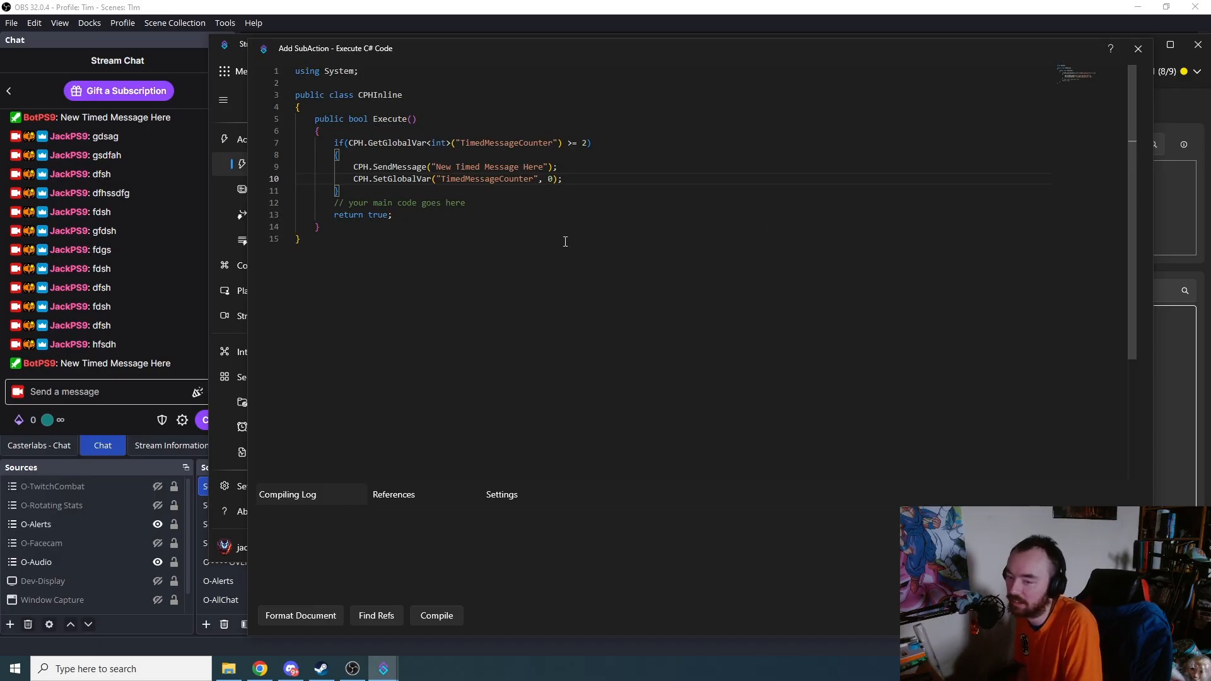
Compile the C# code and save it as a sub-action of Youtube Tutorial #7
{"action": "left_click", "coordinate": [452, 616]}
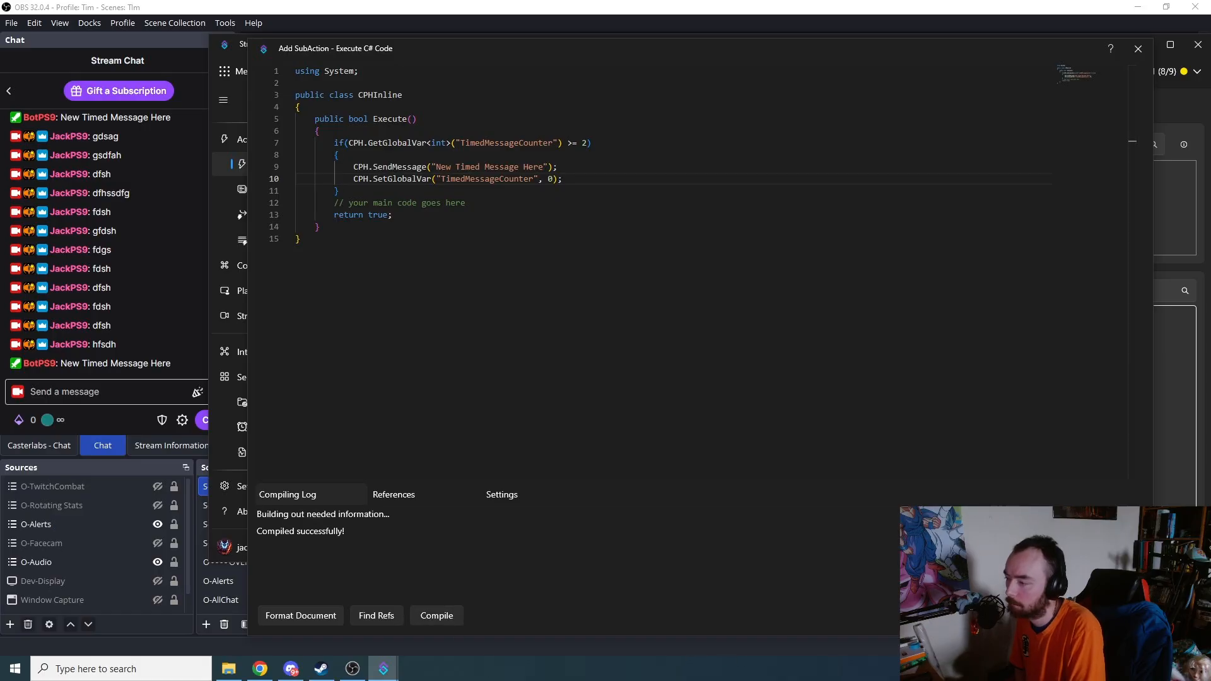
{"action": "left_click", "coordinate": [1070, 616]}
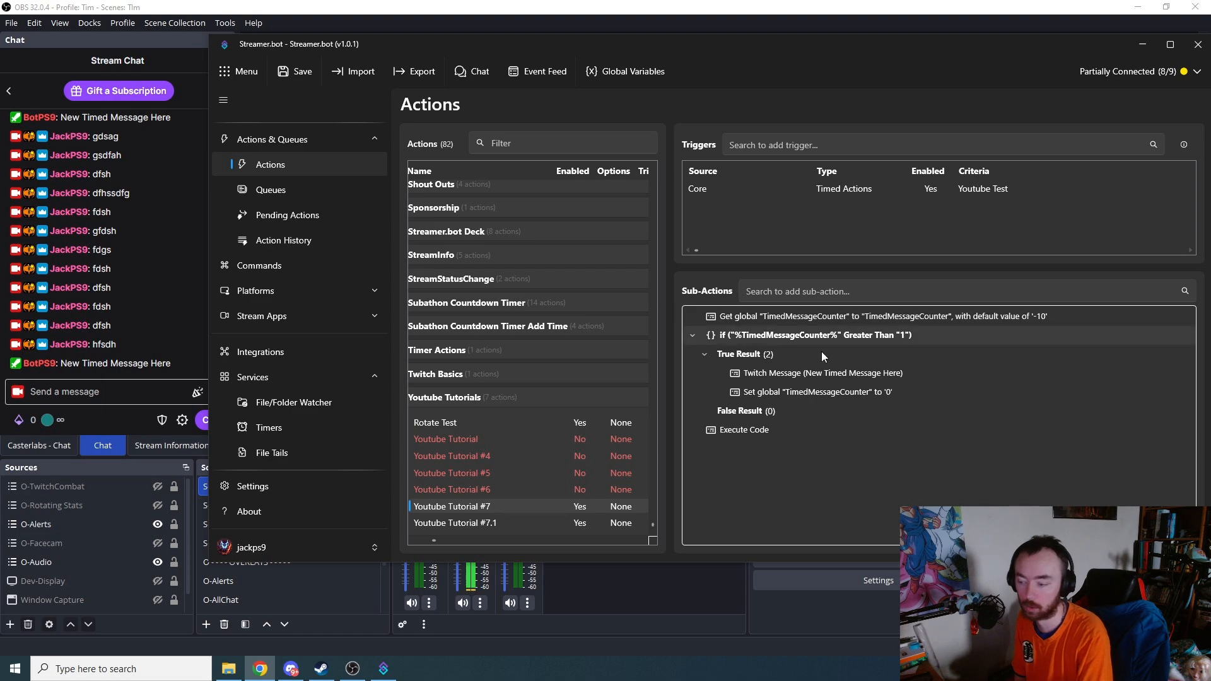
Open the Windows clock and calendar to check the current time in seconds
{"action": "left_click", "coordinate": [1162, 669]}
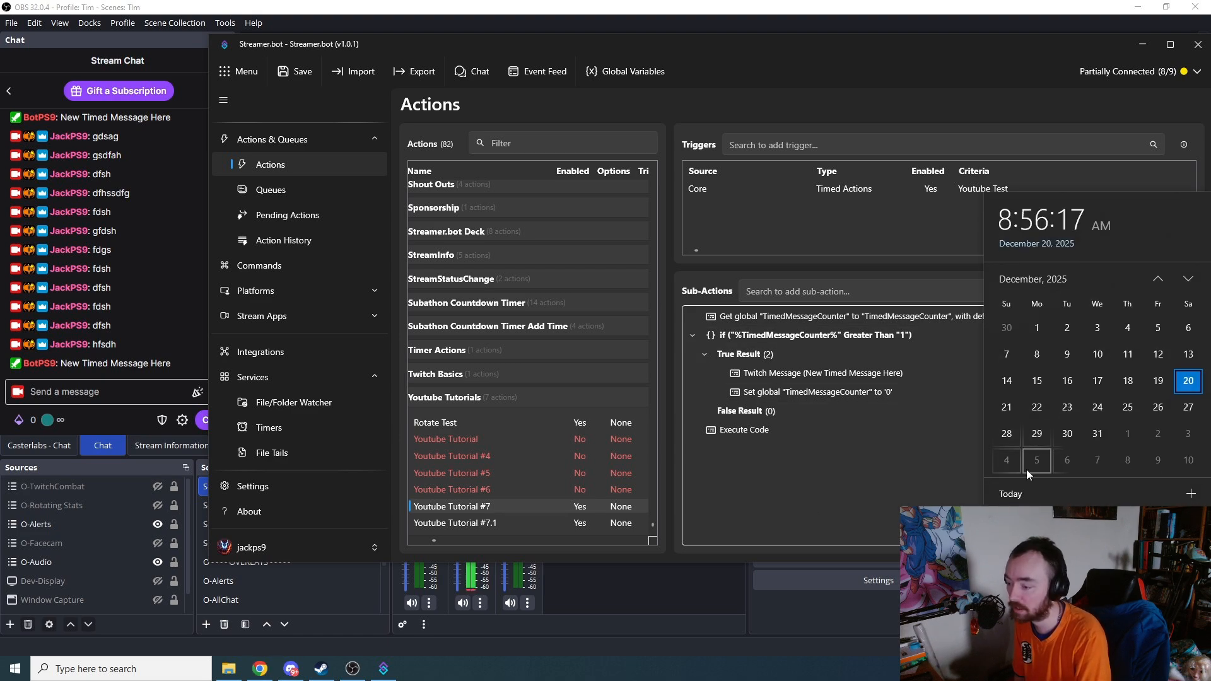